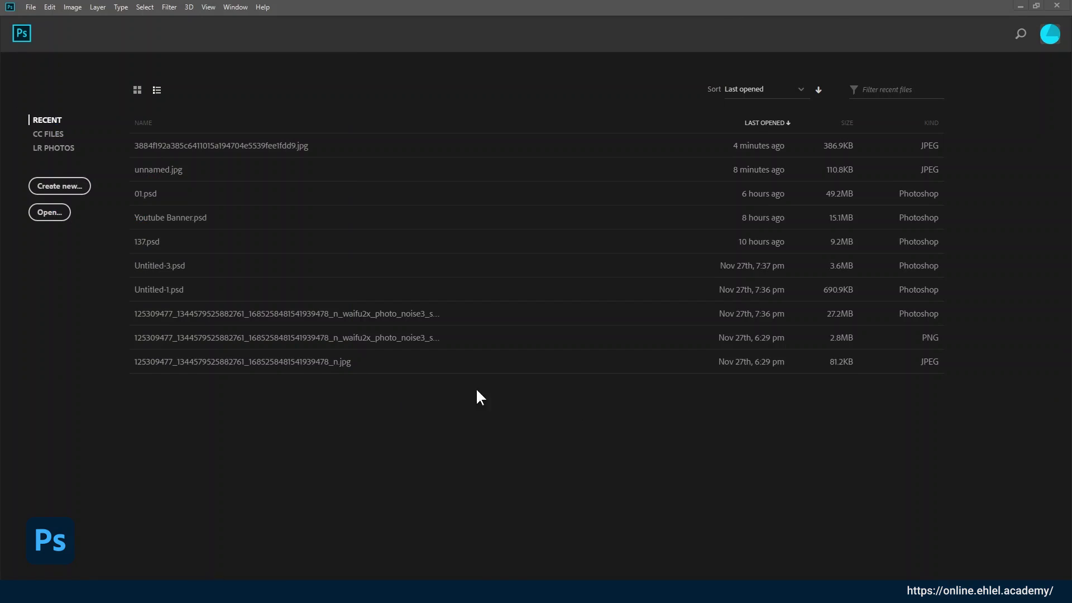
- Open the File menu over the Photoshop start screen of recent files
{"action": "left_click", "coordinate": [50, 212]}
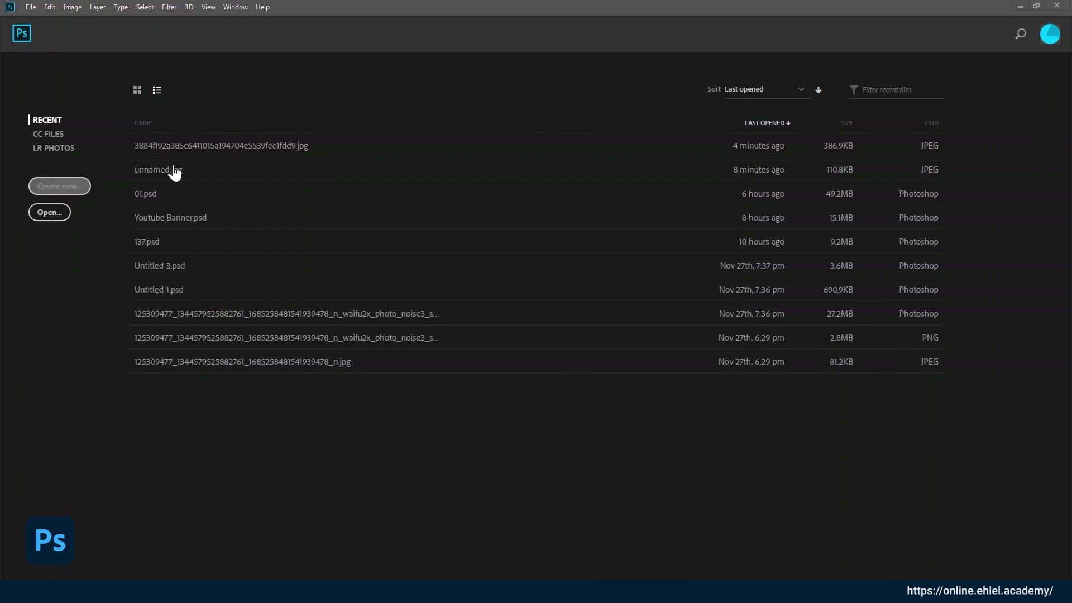
{"action": "left_click", "coordinate": [35, 6]}
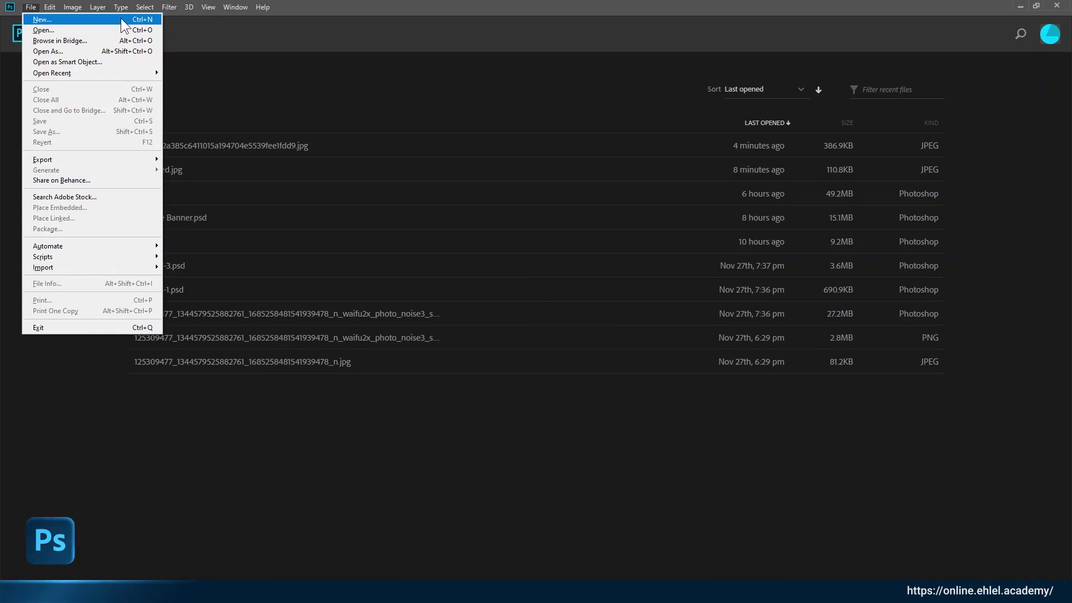
- Start a new document with File > New and view the empty Saved presets list
{"action": "left_click", "coordinate": [102, 16]}
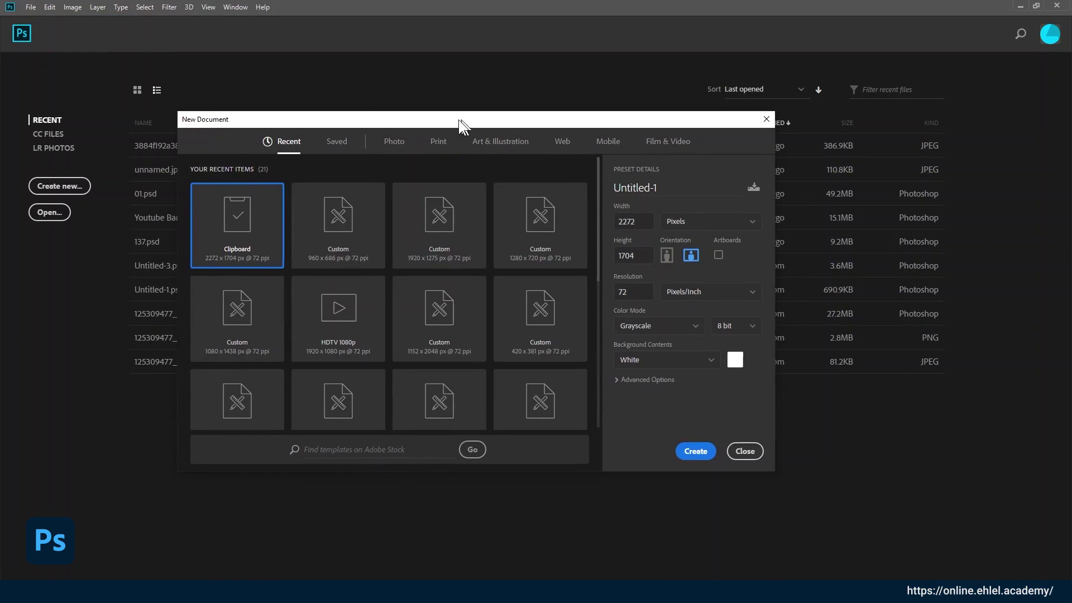
{"action": "left_click_drag", "start_coordinate": [457, 120], "coordinate": [447, 120]}
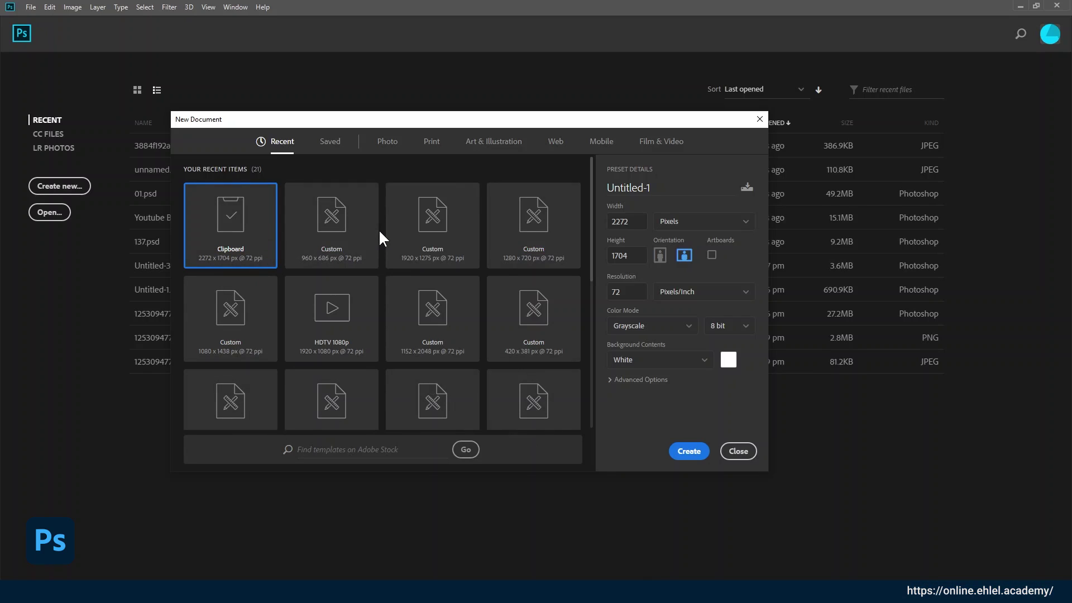
{"action": "left_click", "coordinate": [330, 141]}
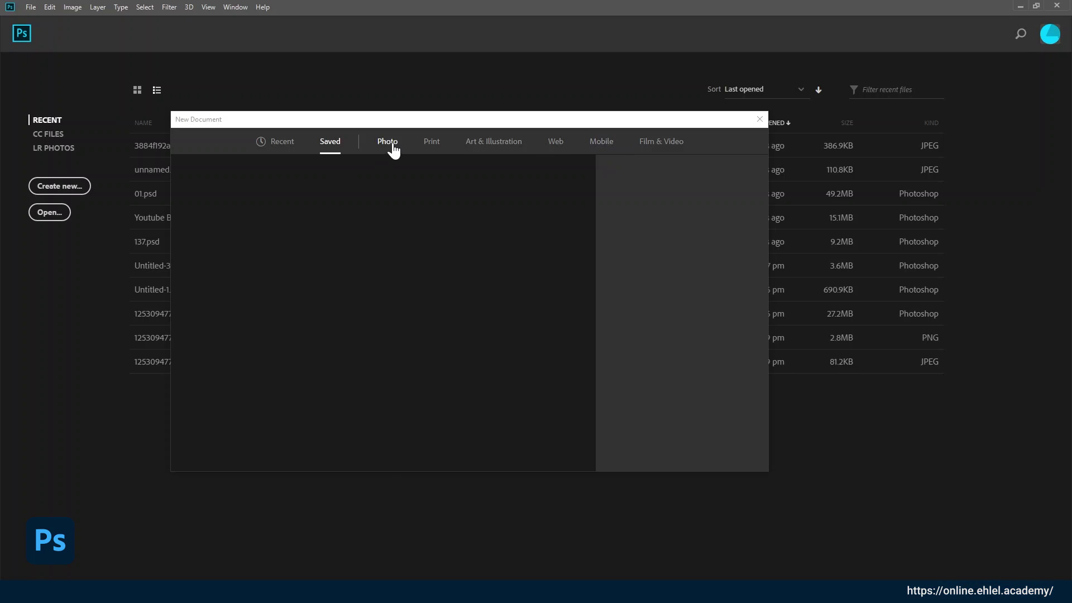
- Browse the Photo, Print, Art & Illustration, Web, Mobile and Film & Video presets, settling on Print's Letter
{"action": "left_click", "coordinate": [393, 146]}
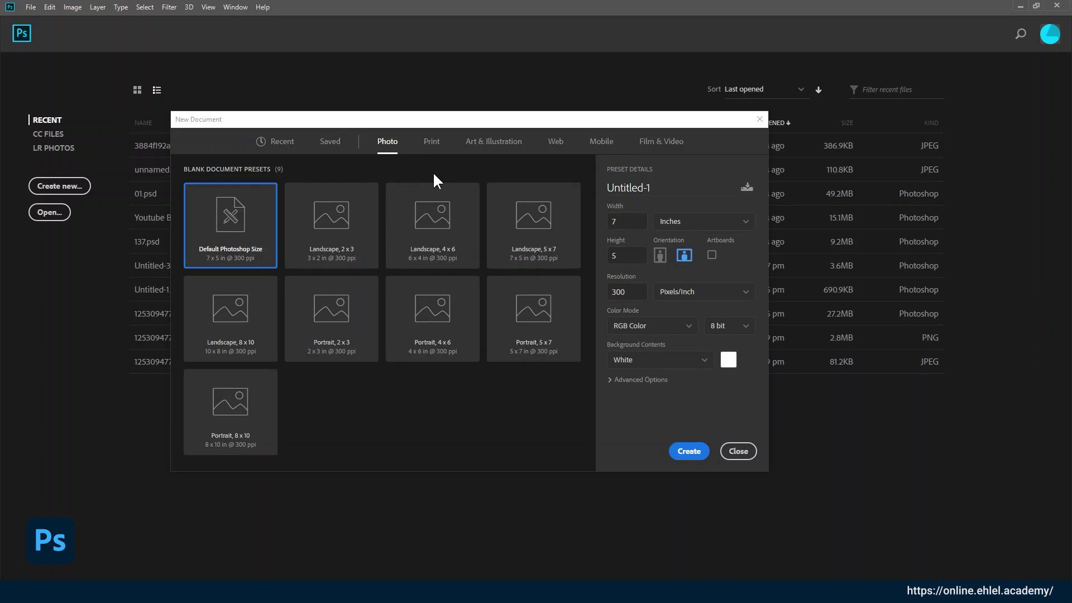
{"action": "left_click", "coordinate": [439, 144]}
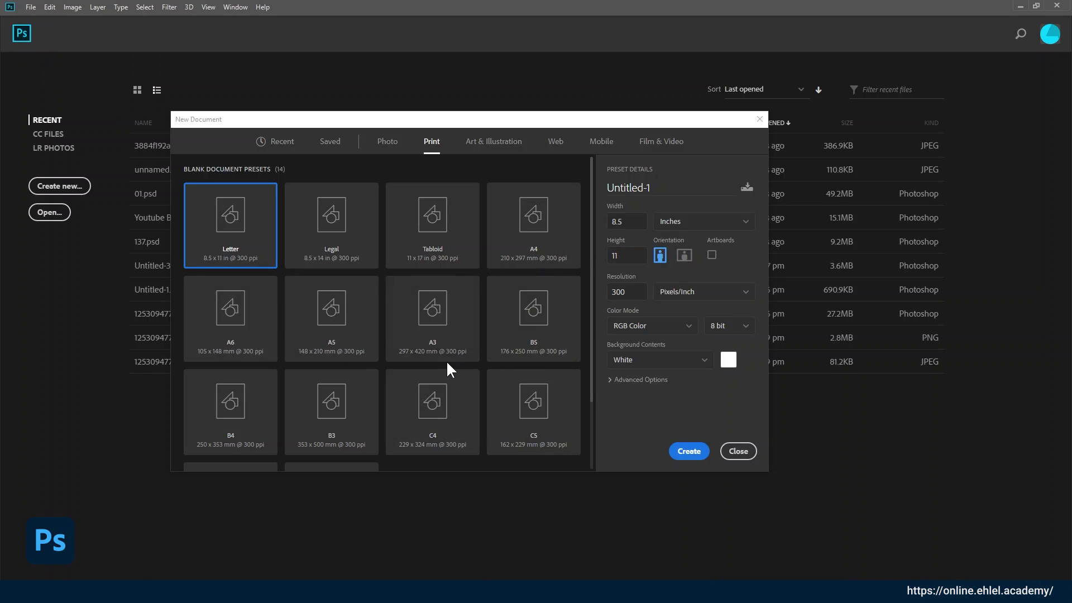
{"action": "left_click", "coordinate": [494, 144]}
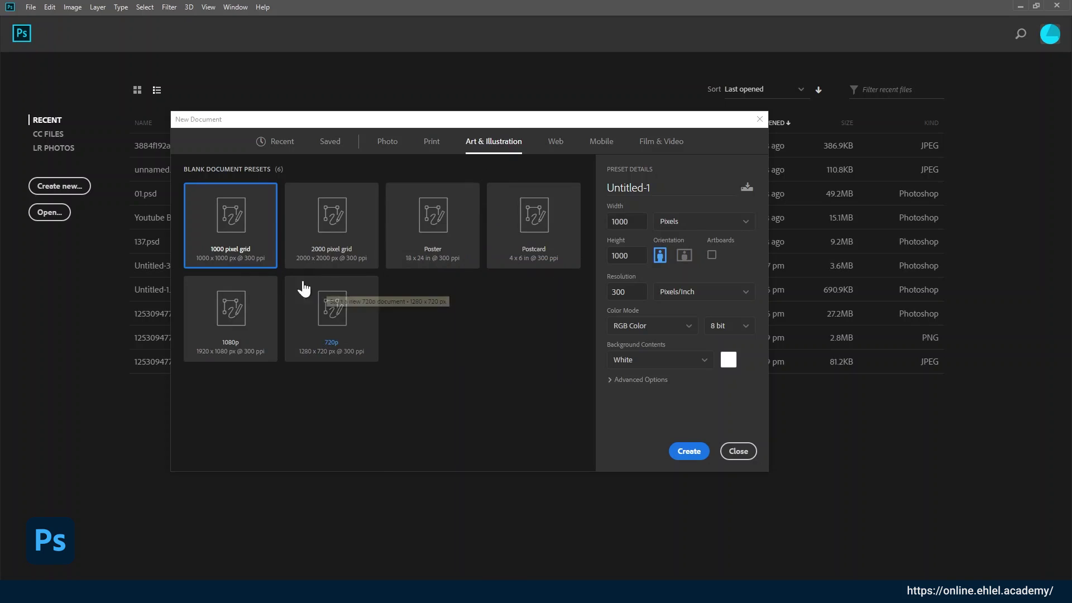
{"action": "left_click", "coordinate": [554, 144]}
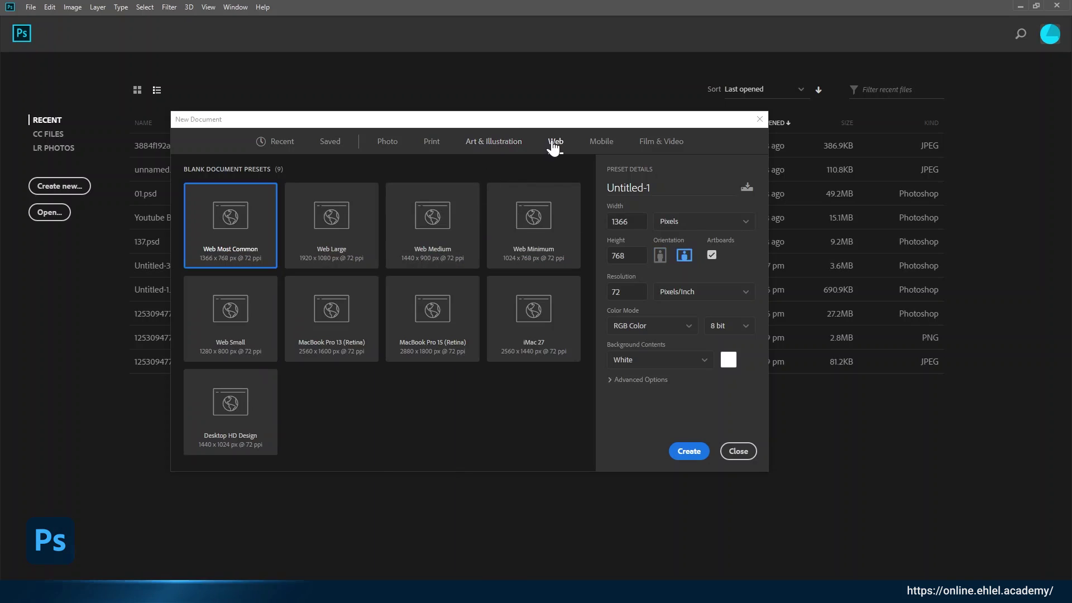
{"action": "left_click", "coordinate": [599, 146]}
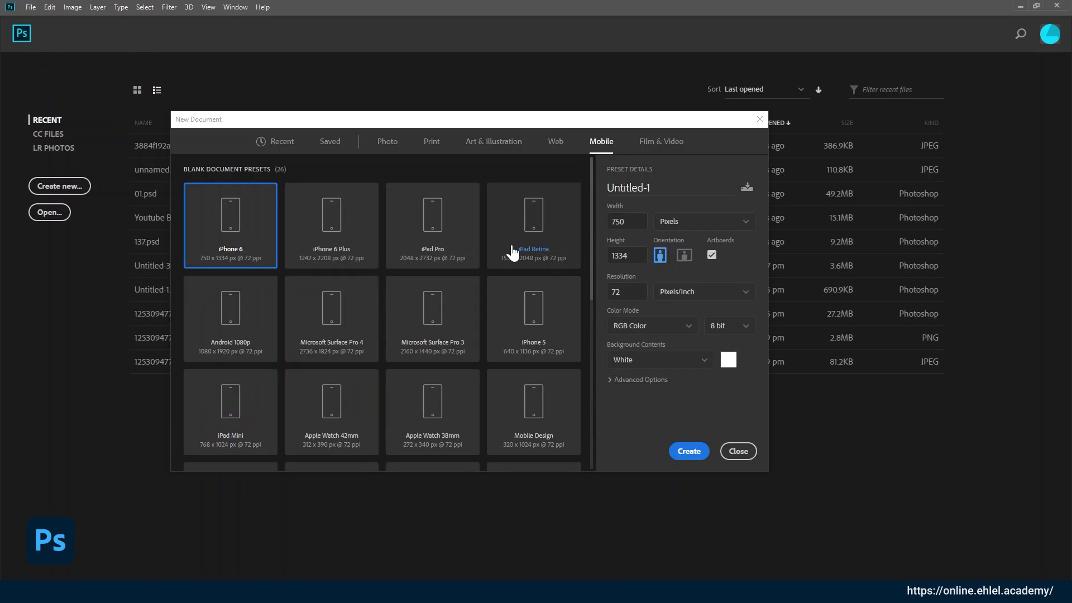
{"action": "left_click", "coordinate": [658, 147]}
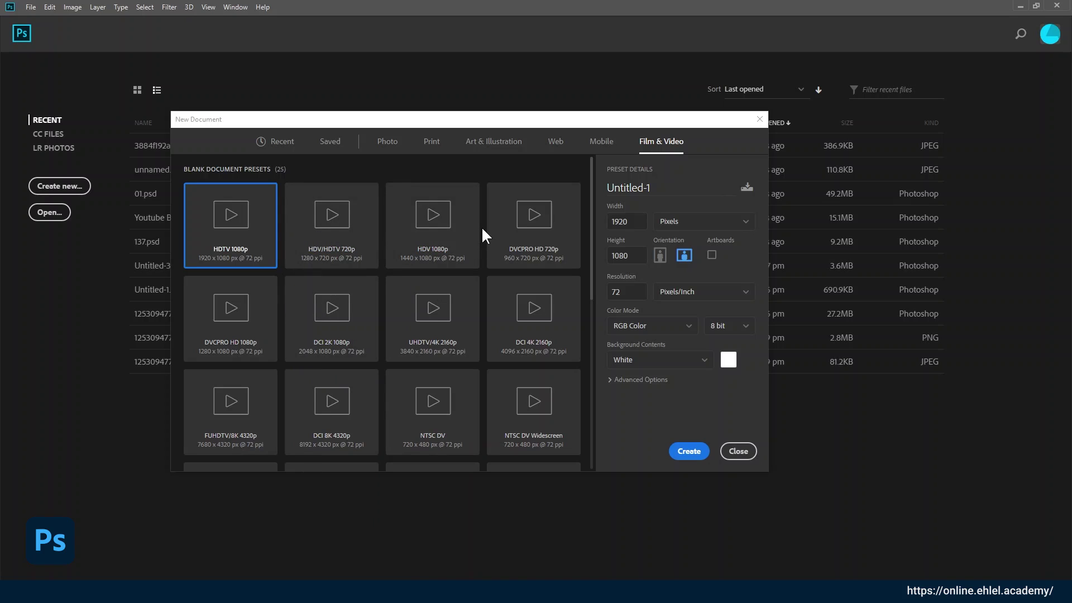
{"action": "left_click", "coordinate": [436, 145]}
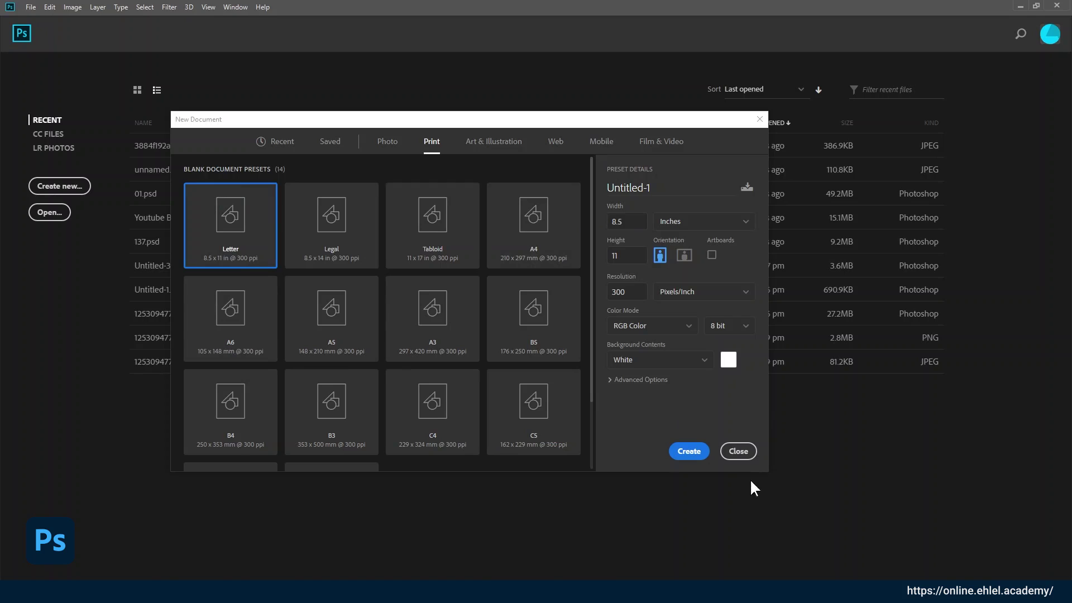
- Name the document Hicheel 01 and switch the size units to millimetres
{"action": "left_click", "coordinate": [690, 189]}
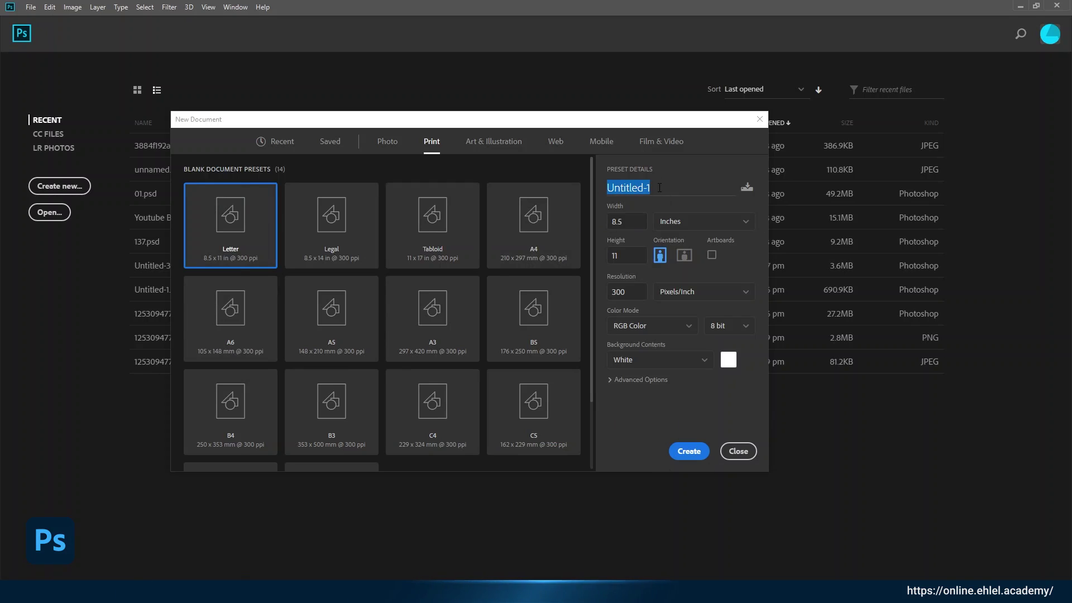
{"action": "type", "text": "Hicheel 01"}
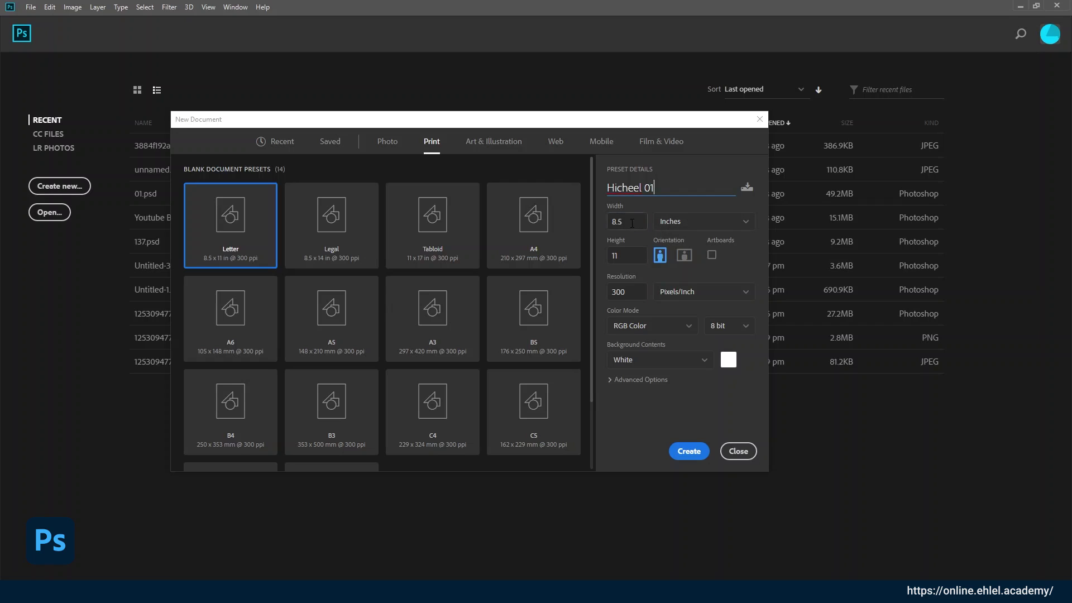
{"action": "left_click", "coordinate": [632, 223]}
{"action": "key", "text": "Tab"}
{"action": "left_click", "coordinate": [633, 222]}
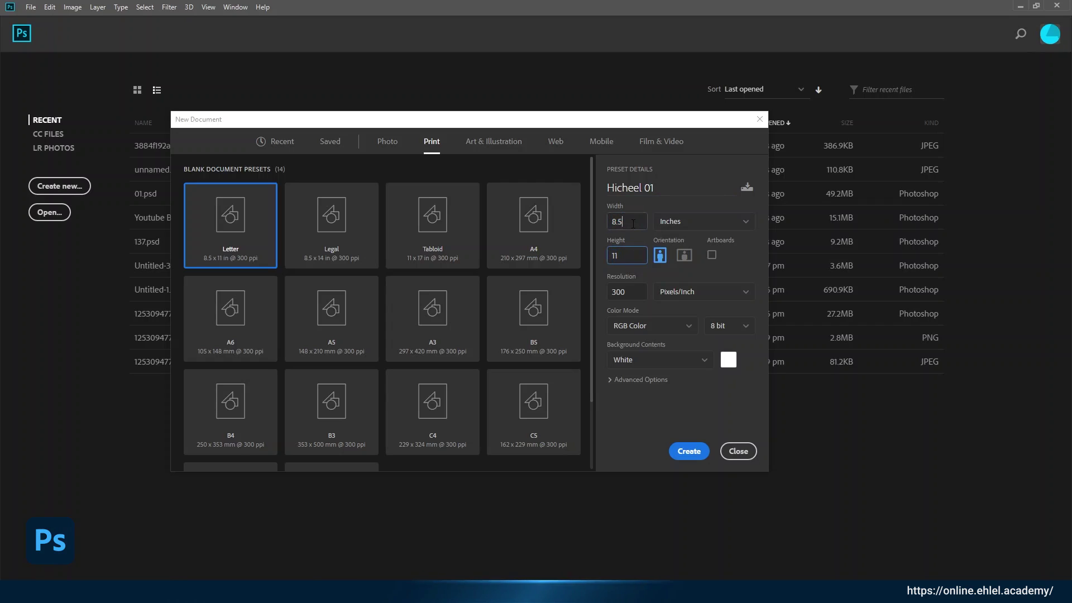
{"action": "left_click", "coordinate": [686, 223]}
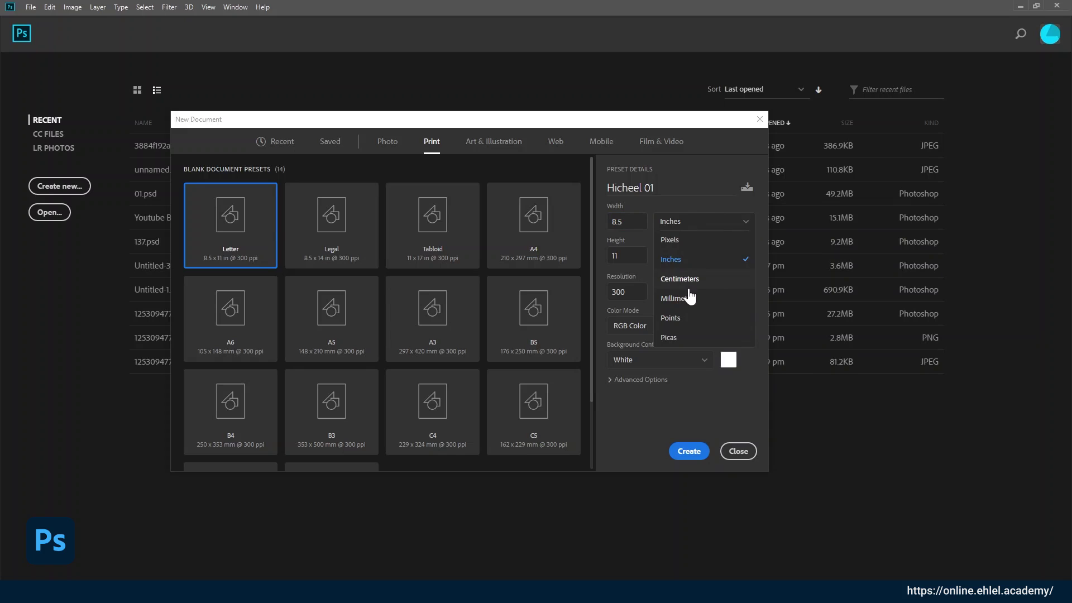
{"action": "left_click", "coordinate": [690, 298]}
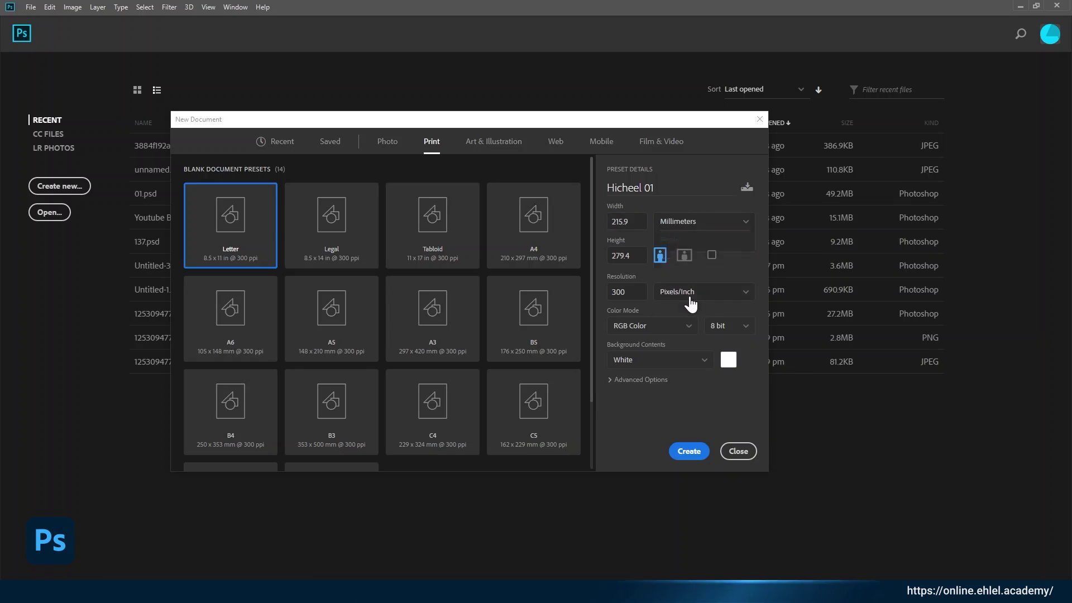
- Set width 100 mm and height 150 mm, keeping portrait orientation
{"action": "left_click", "coordinate": [626, 221]}
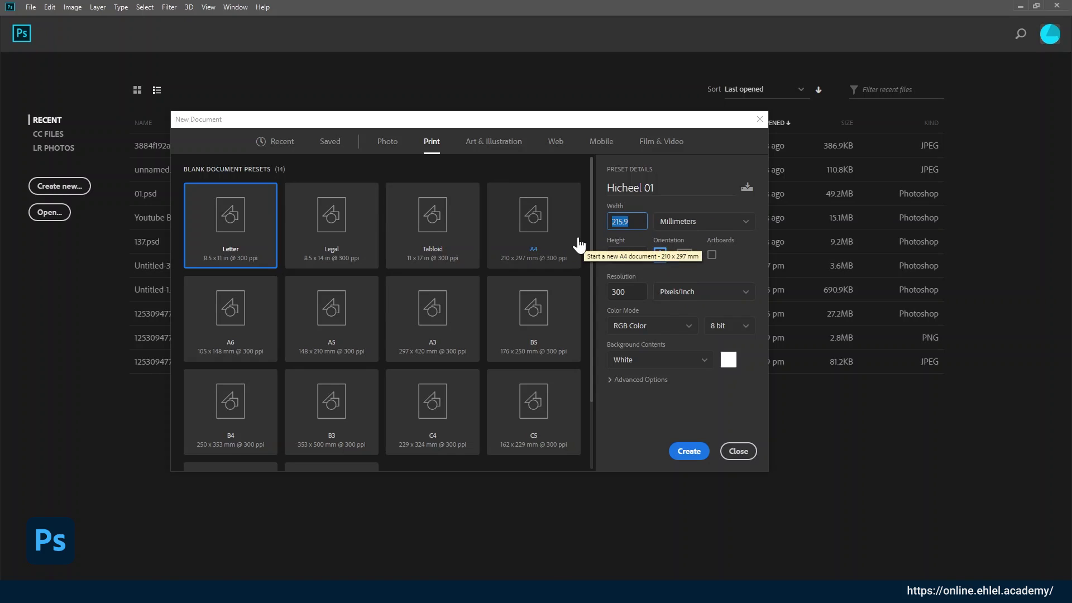
{"action": "type", "text": "100"}
{"action": "key", "text": "Tab"}
{"action": "type", "text": "150"}
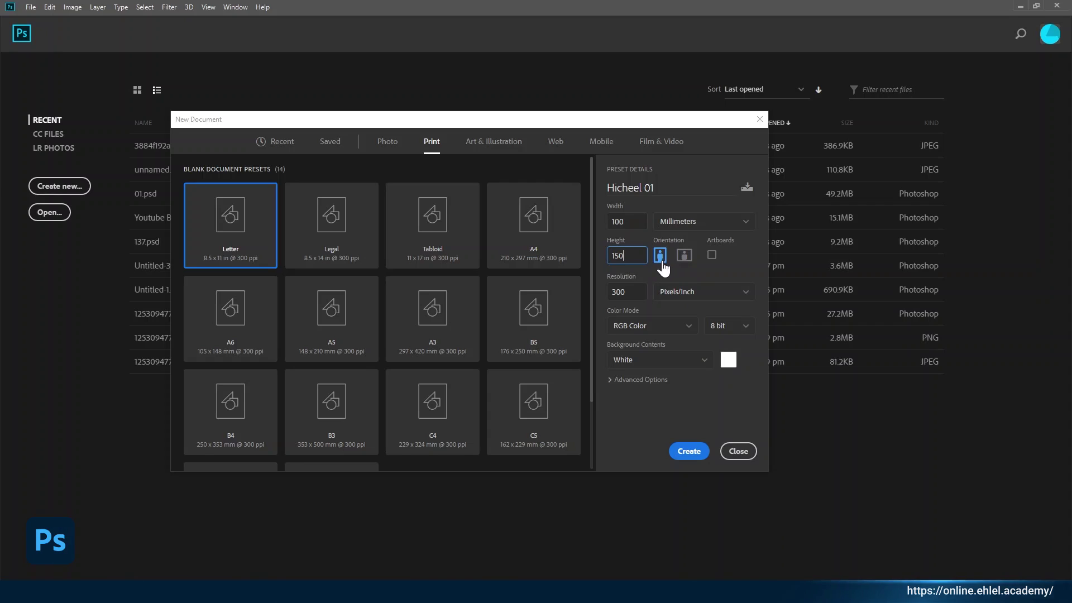
{"action": "left_click", "coordinate": [713, 255]}
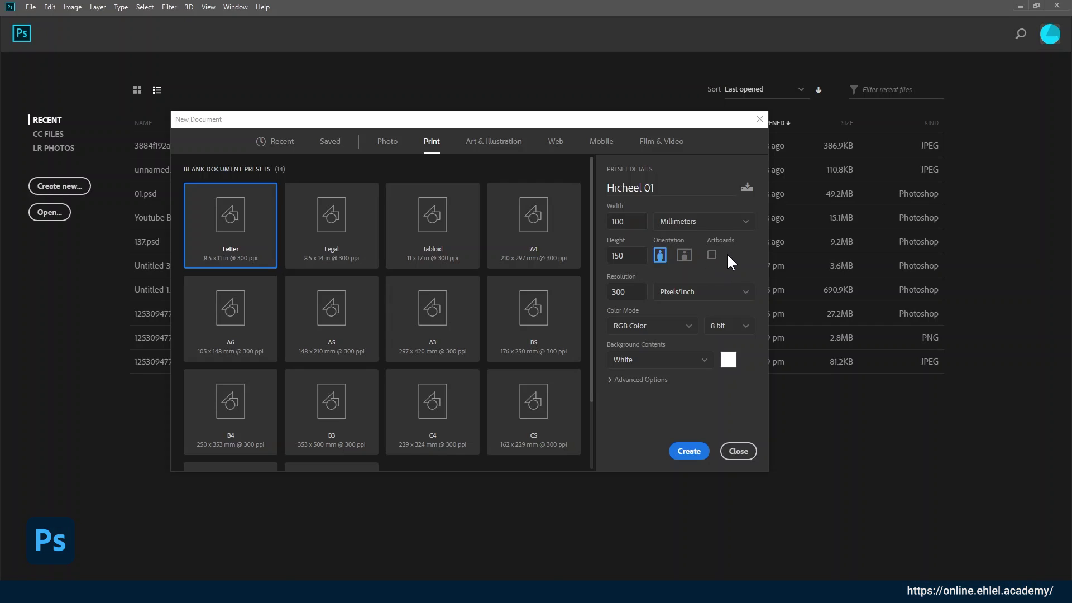
{"action": "left_click", "coordinate": [635, 289]}
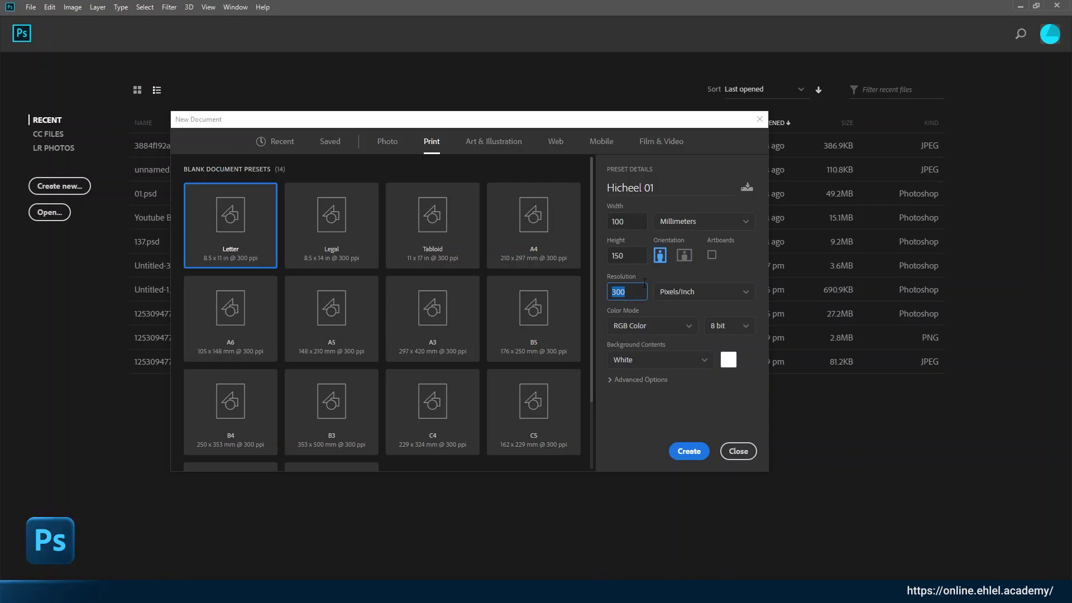
{"action": "left_click_drag", "start_coordinate": [632, 122], "coordinate": [653, 116]}
{"action": "type", "text": "72"}
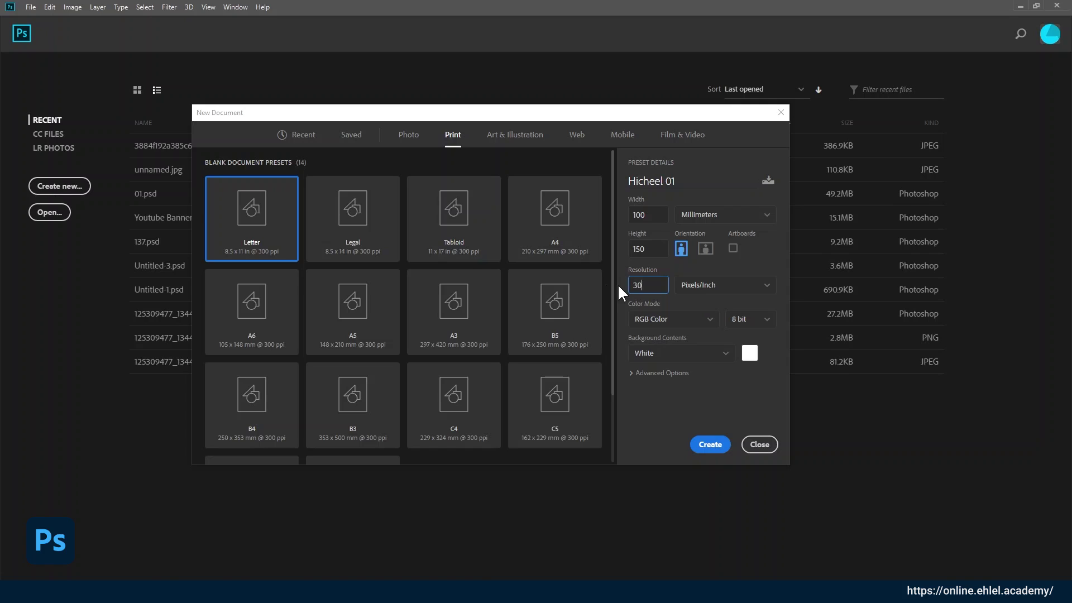
{"action": "double_click", "coordinate": [659, 286]}
{"action": "type", "text": "72"}
{"action": "type", "text": "3"}
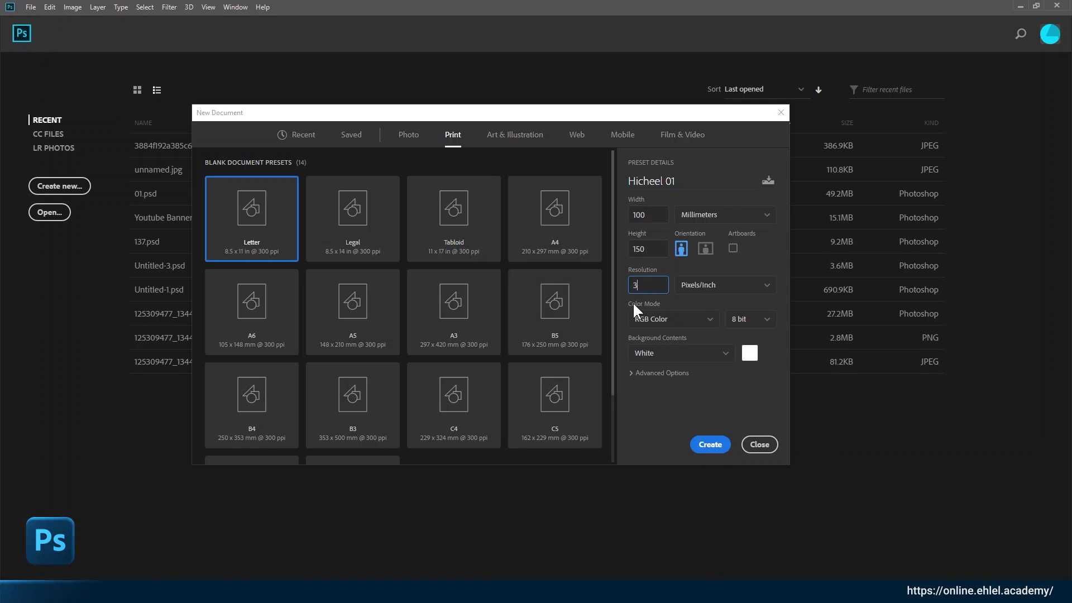
{"action": "type", "text": "00"}
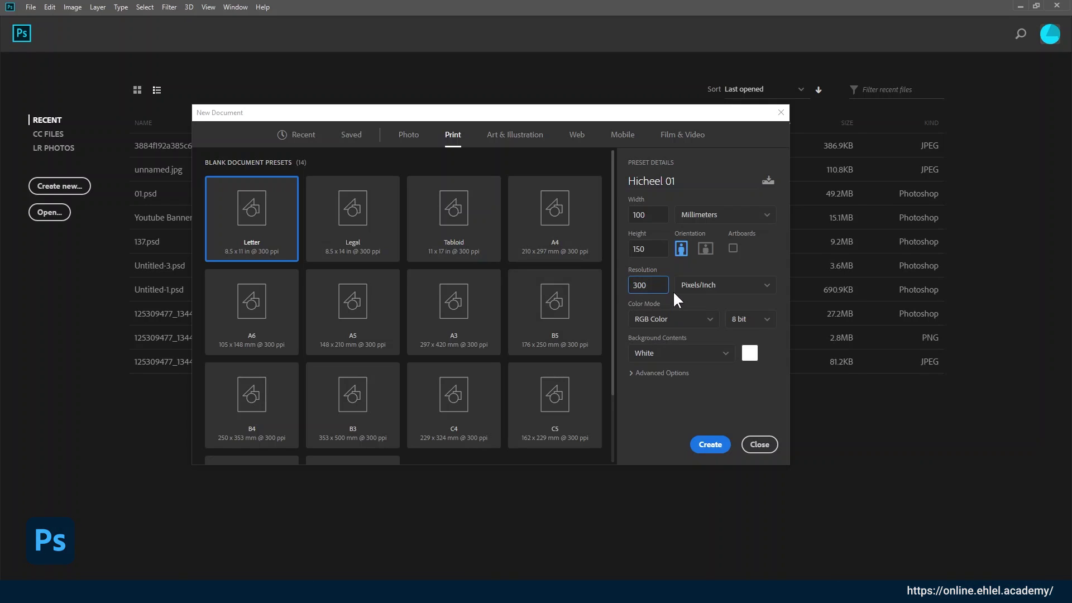
{"action": "left_click_drag", "start_coordinate": [656, 289], "coordinate": [603, 299]}
{"action": "type", "text": "100"}
{"action": "key", "text": "ctrl+a"}
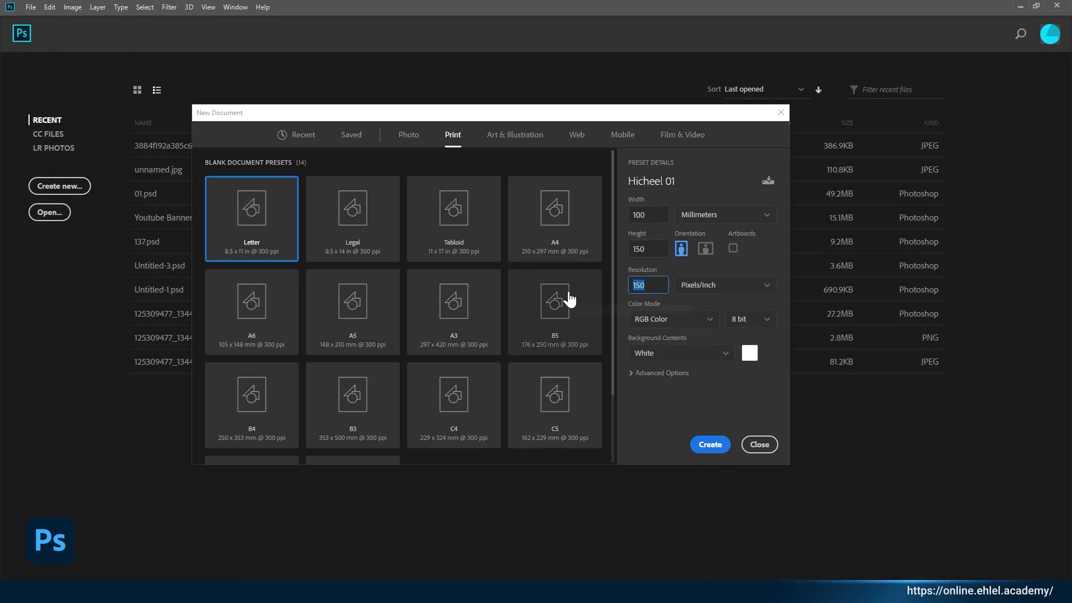
{"action": "type", "text": "300"}
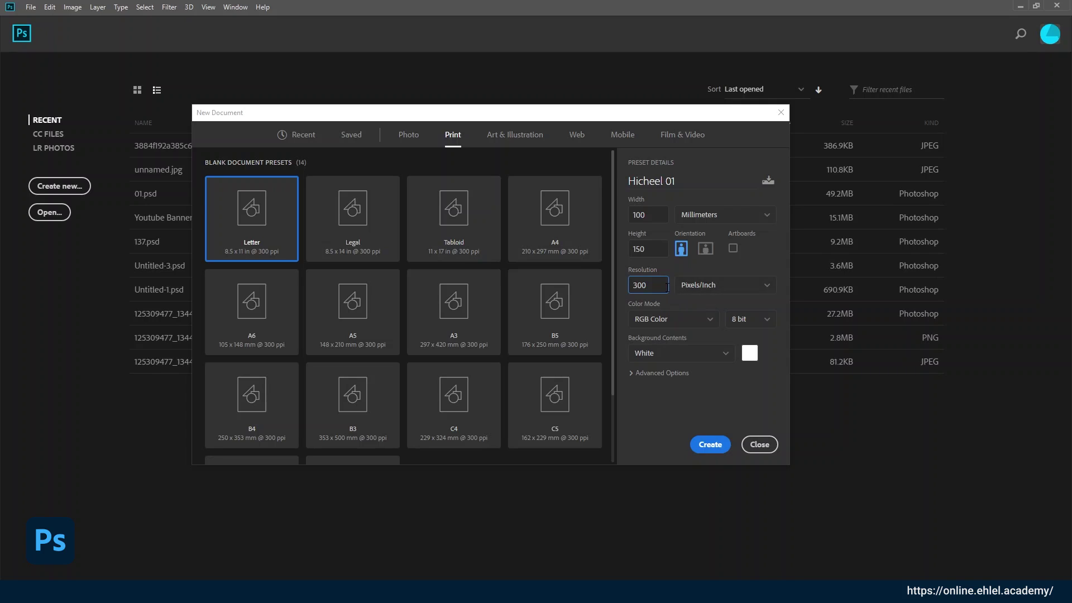
{"action": "key", "text": "ctrl+a"}
{"action": "type", "text": "6"}
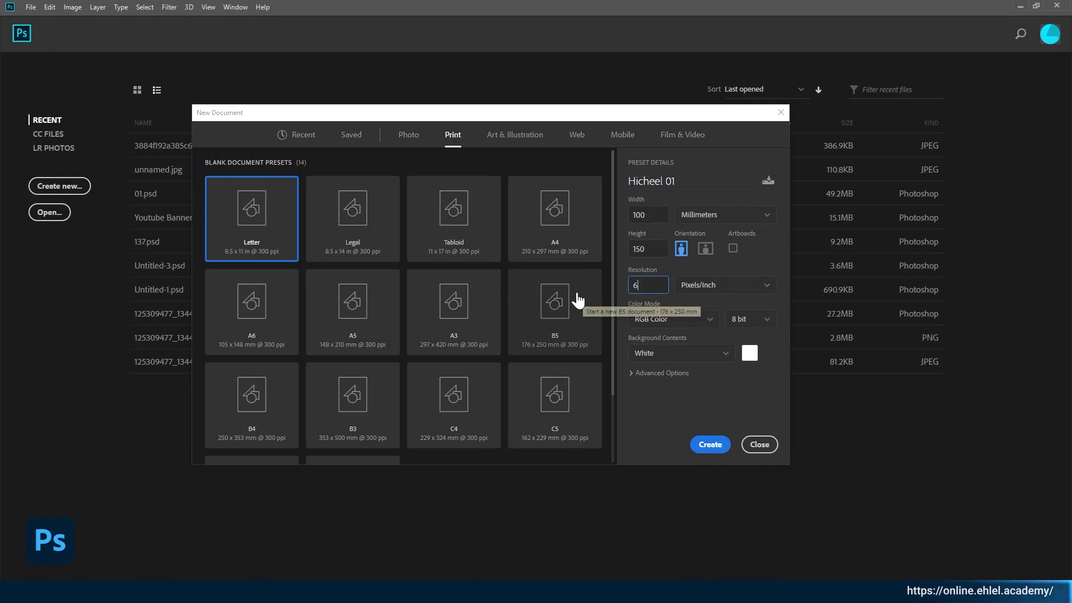
{"action": "type", "text": "00"}
{"action": "double_click", "coordinate": [649, 283]}
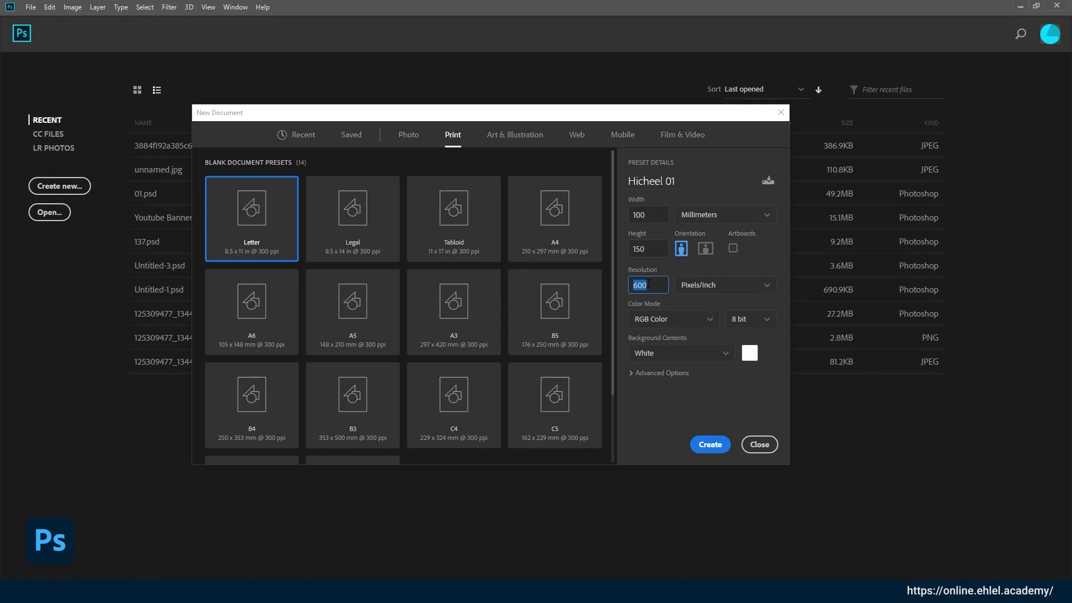
{"action": "type", "text": "300"}
{"action": "left_click", "coordinate": [707, 269]}
{"action": "left_click_drag", "start_coordinate": [663, 114], "coordinate": [666, 98]}
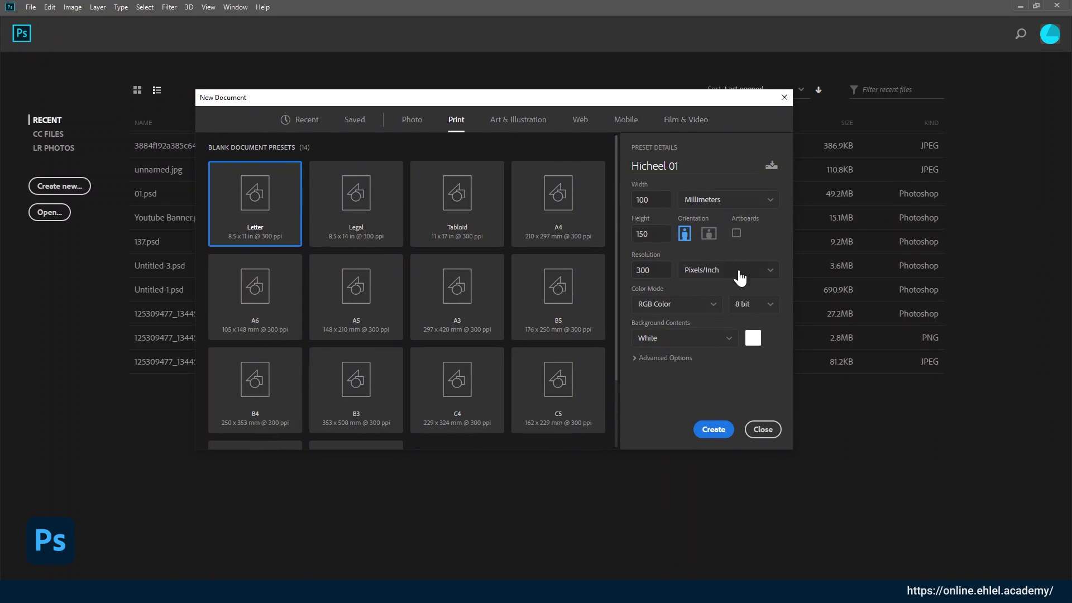
- Keep the resolution at 300 pixels per inch
{"action": "left_click", "coordinate": [710, 270]}
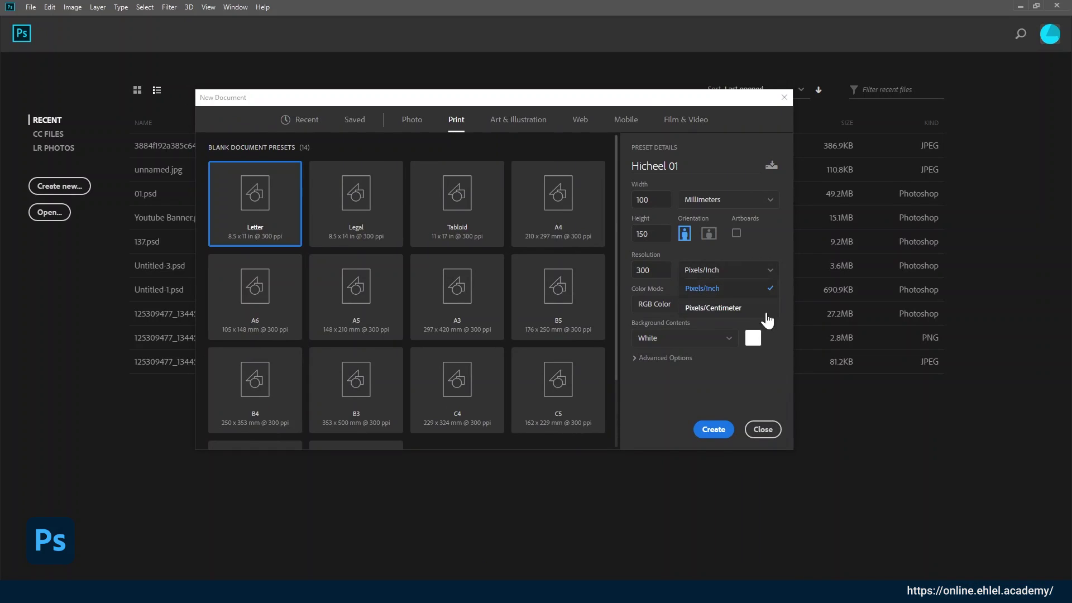
{"action": "left_click", "coordinate": [716, 289]}
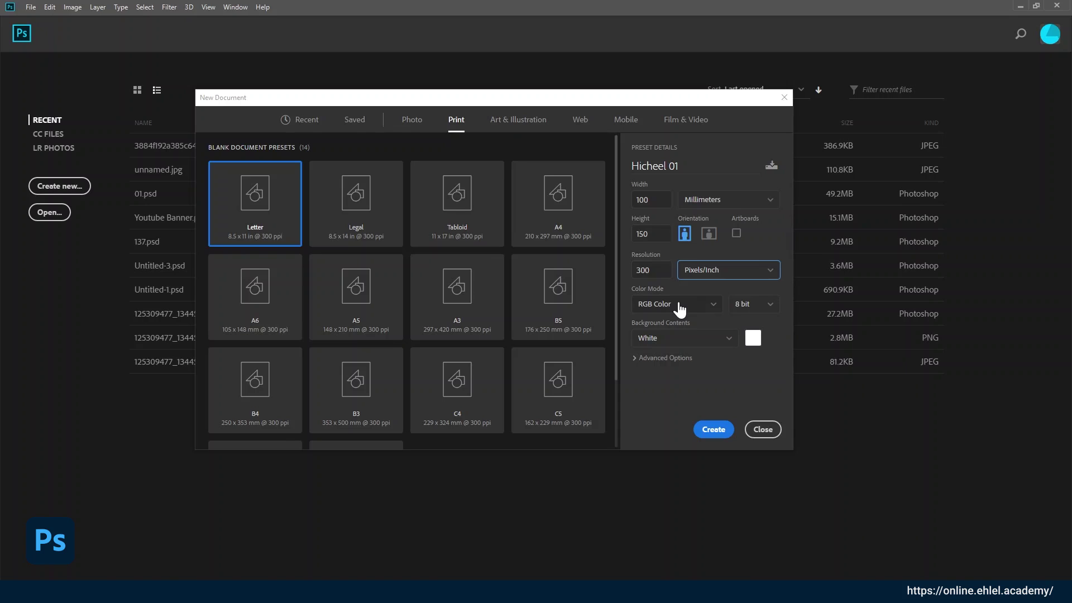
{"action": "left_click", "coordinate": [680, 305]}
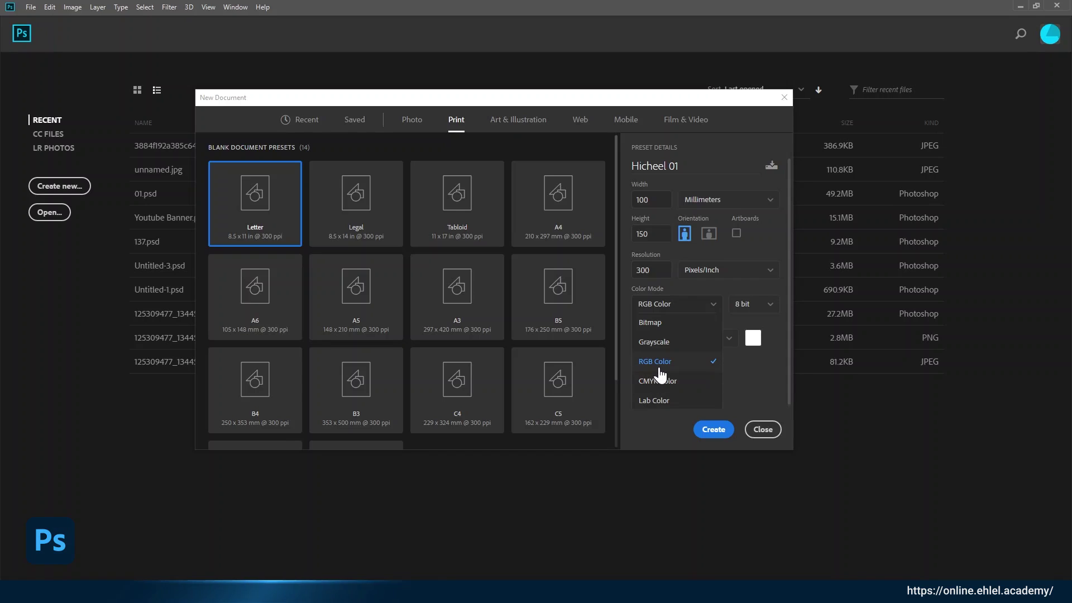
{"action": "left_click", "coordinate": [664, 361]}
{"action": "double_click", "coordinate": [642, 270]}
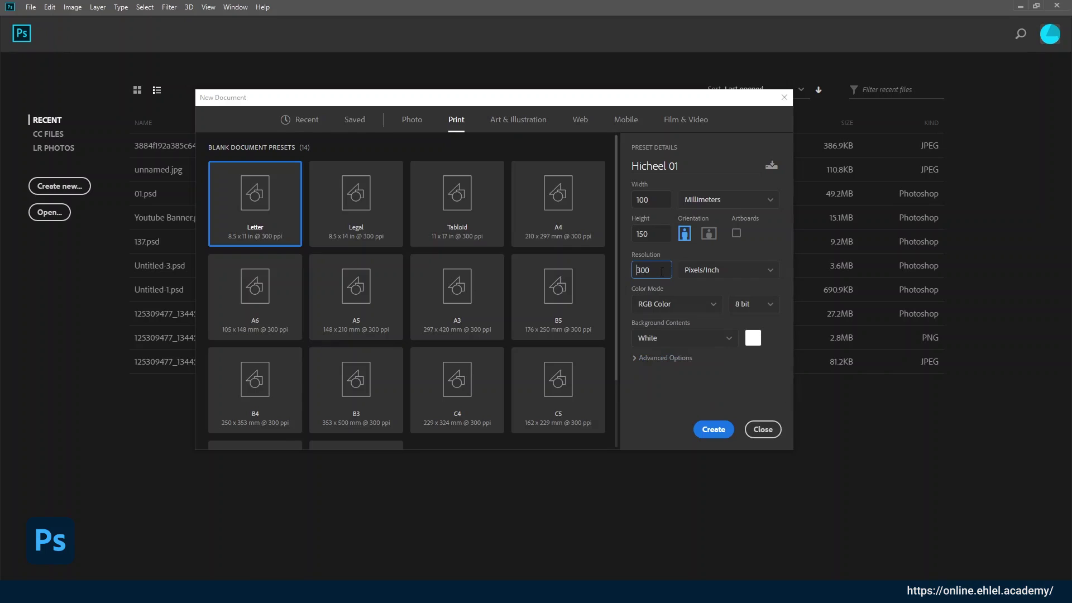
{"action": "left_click", "coordinate": [659, 269]}
- Set the colour mode to CMYK Color, keeping 8 bit depth
{"action": "left_click", "coordinate": [661, 305]}
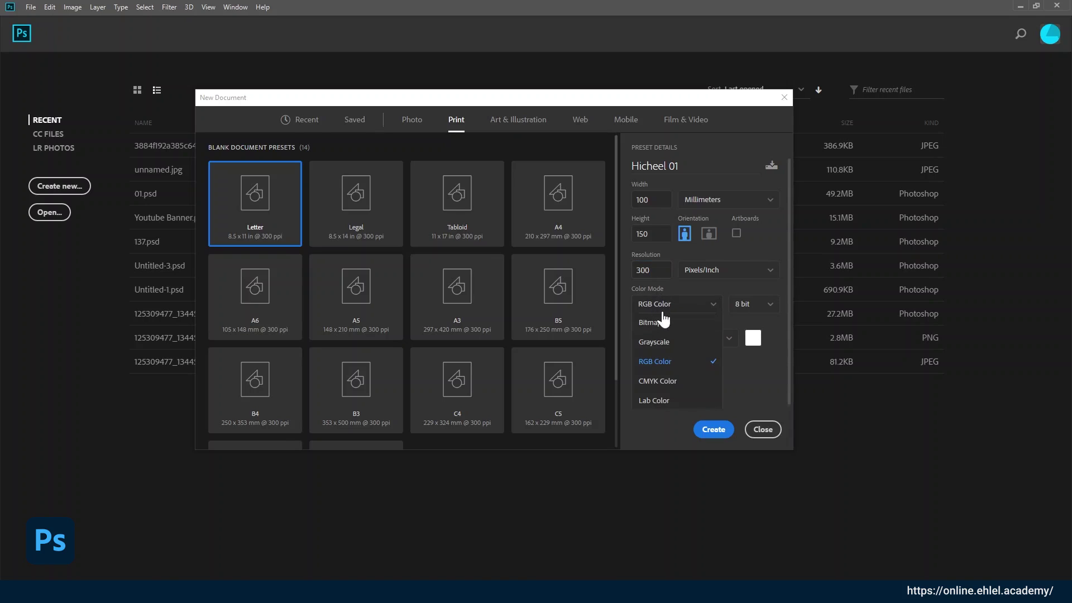
{"action": "left_click", "coordinate": [658, 379]}
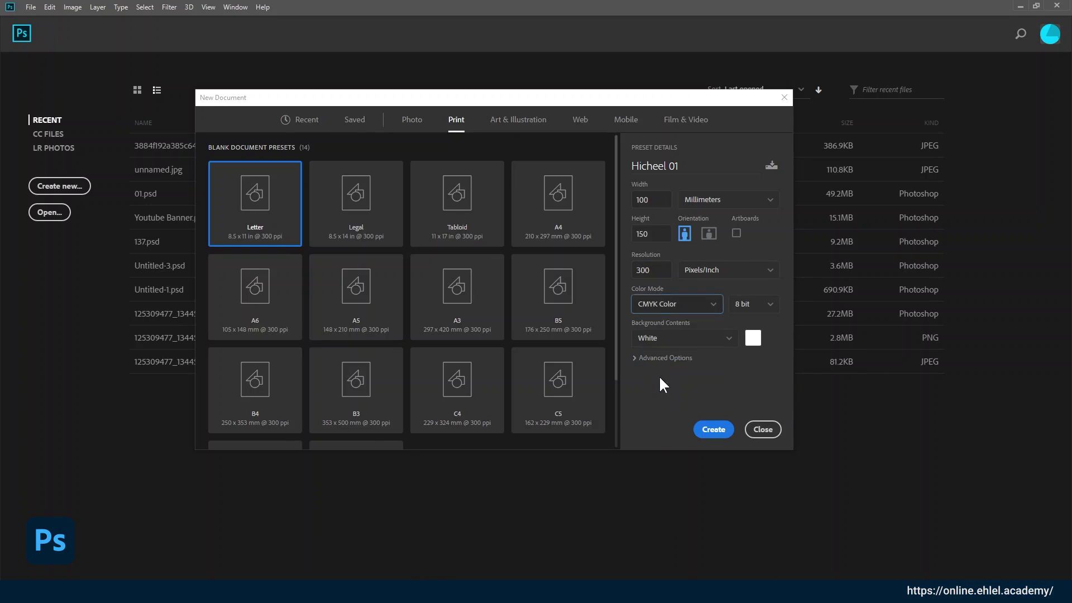
{"action": "left_click", "coordinate": [667, 306]}
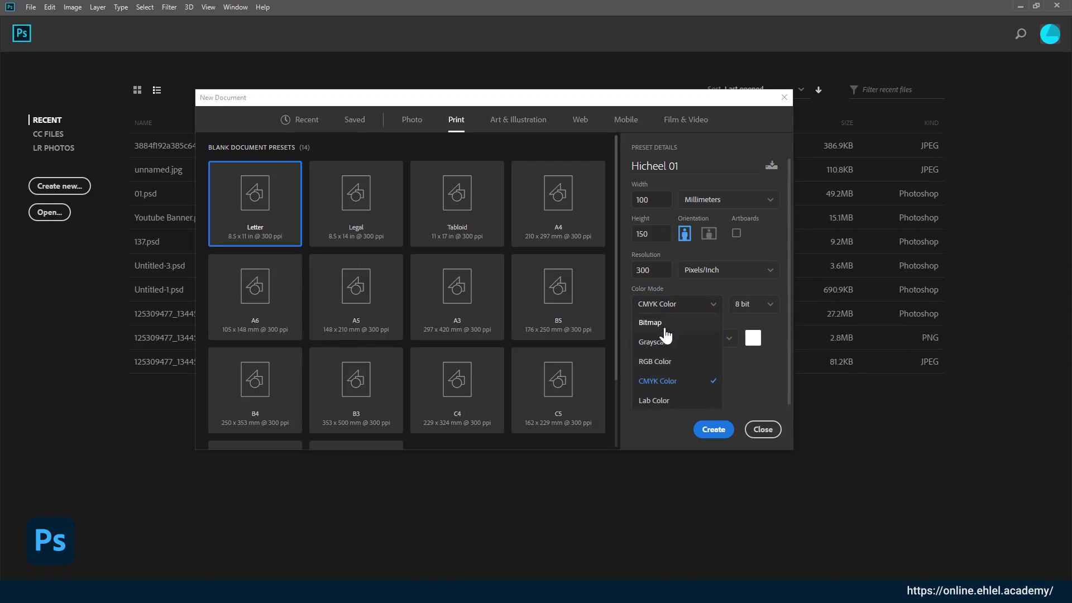
{"action": "left_click", "coordinate": [662, 366]}
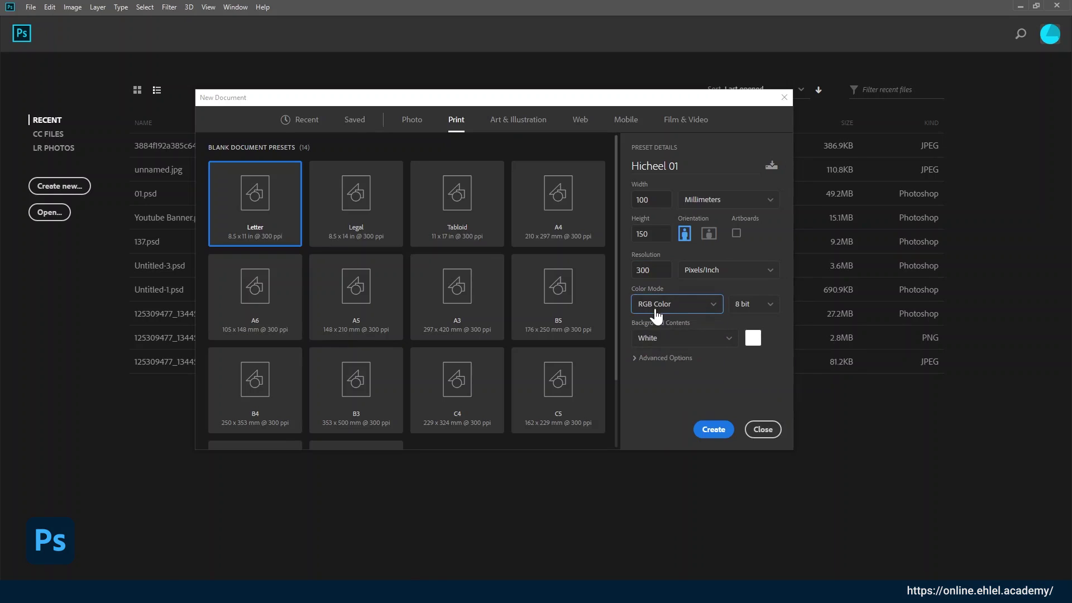
{"action": "left_click", "coordinate": [668, 312]}
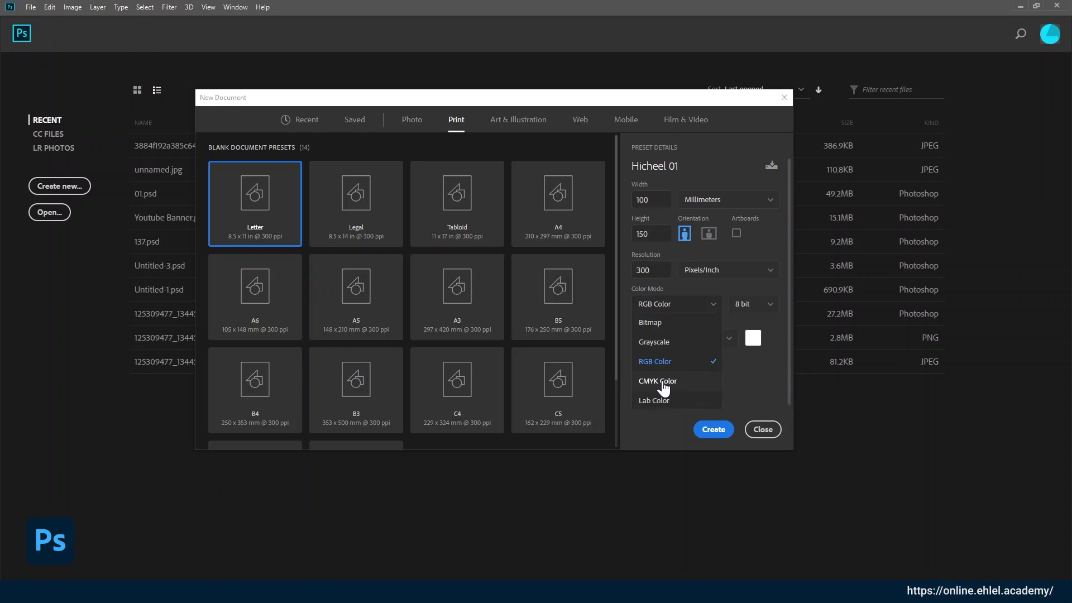
{"action": "left_click", "coordinate": [664, 385]}
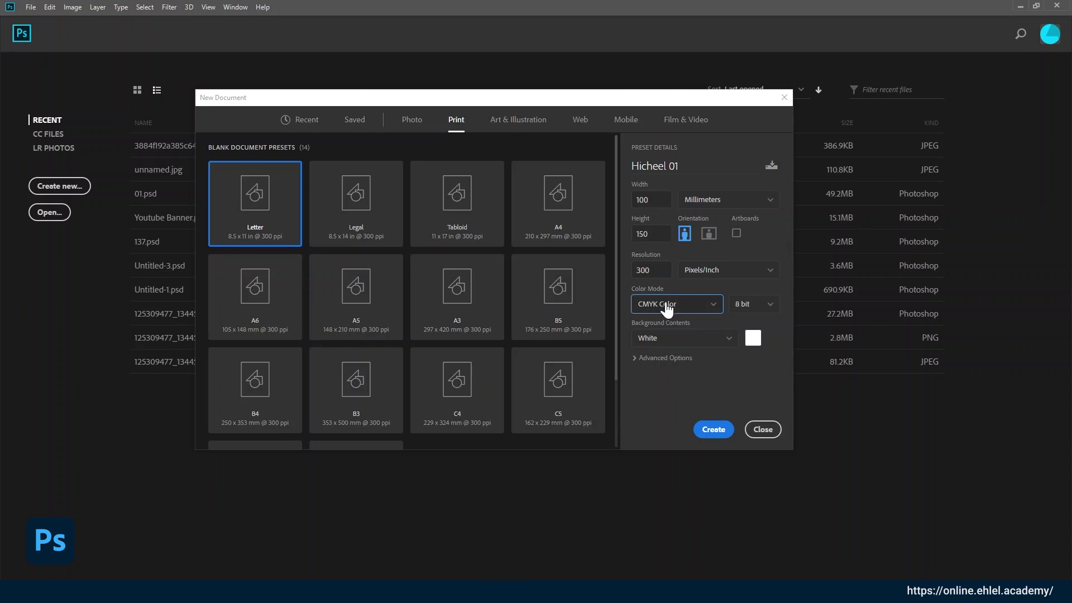
{"action": "left_click", "coordinate": [756, 307]}
{"action": "left_click", "coordinate": [754, 323]}
{"action": "left_click", "coordinate": [679, 340]}
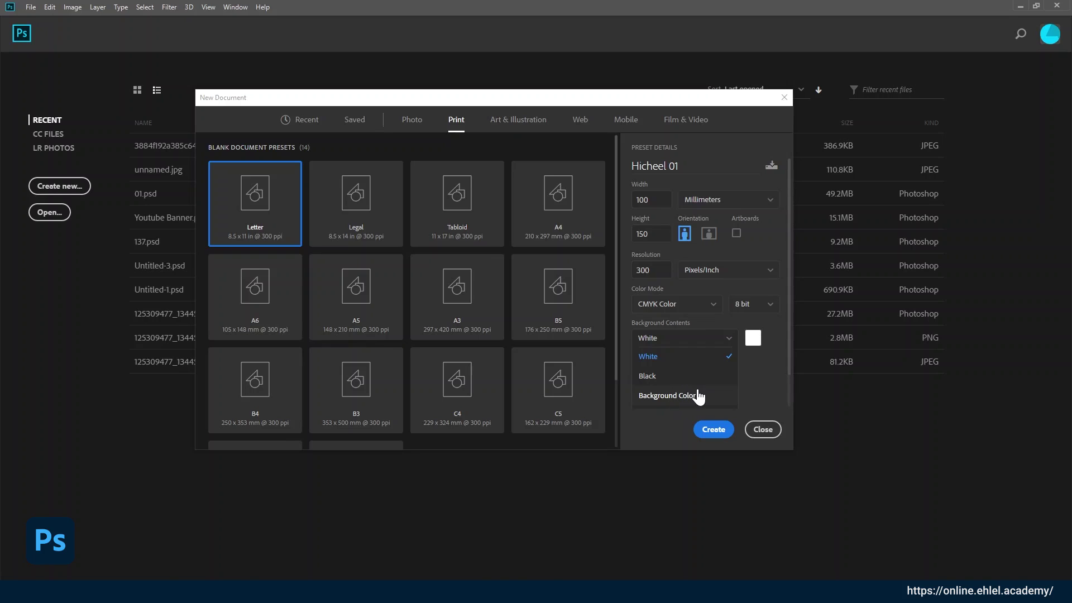
{"action": "left_click", "coordinate": [690, 340]}
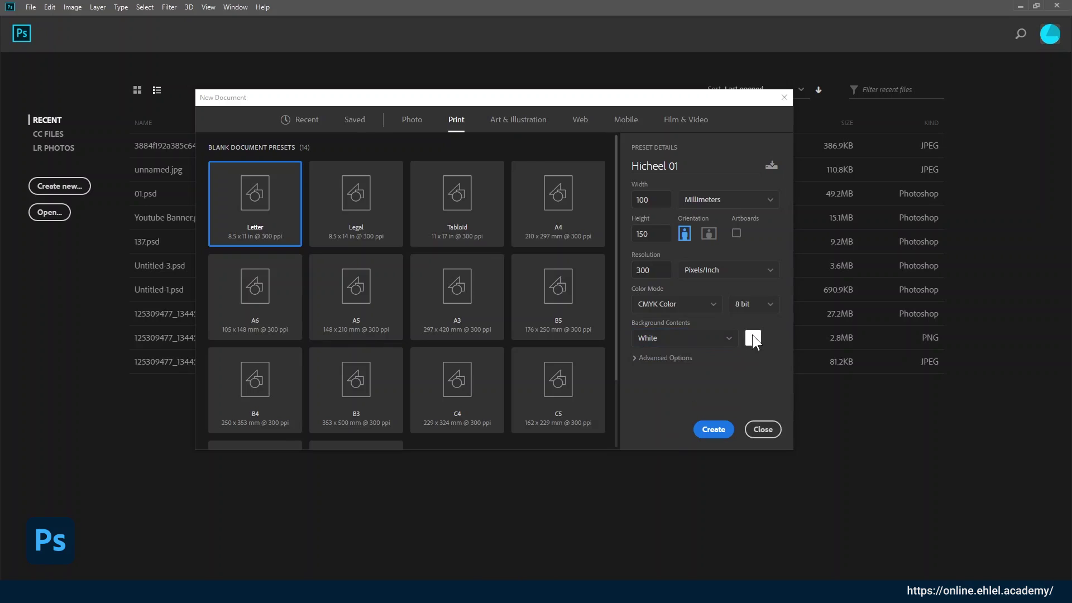
- Open the background colour picker and try olive and yellow shades
{"action": "left_click", "coordinate": [753, 337]}
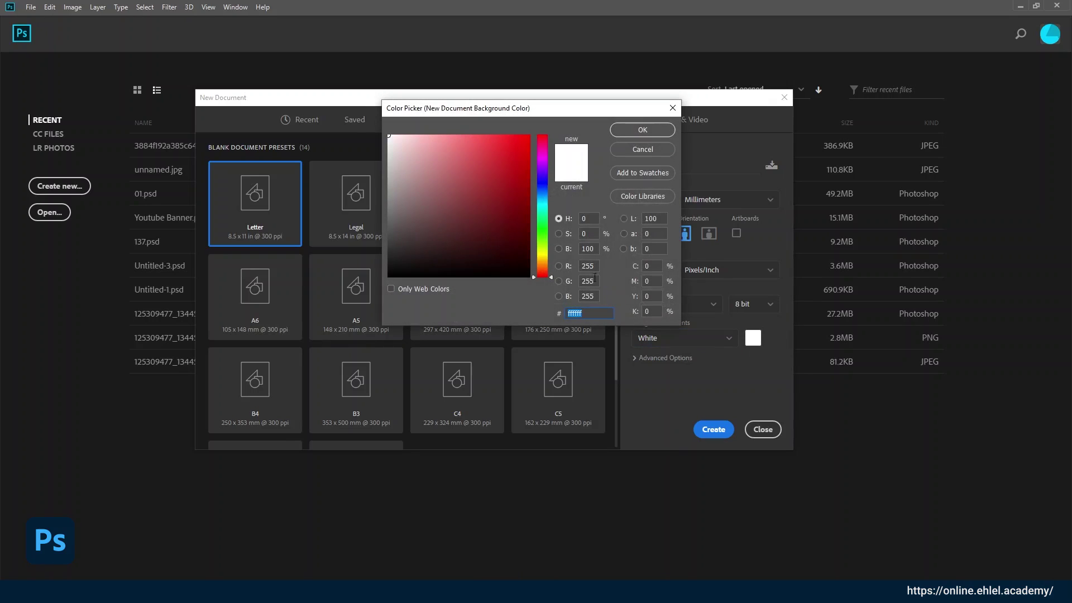
{"action": "mouse_move", "coordinate": [527, 113]}
{"action": "left_mouse_down"}
{"action": "mouse_move", "coordinate": [530, 218]}
{"action": "mouse_move", "coordinate": [394, 195]}
{"action": "left_mouse_up"}
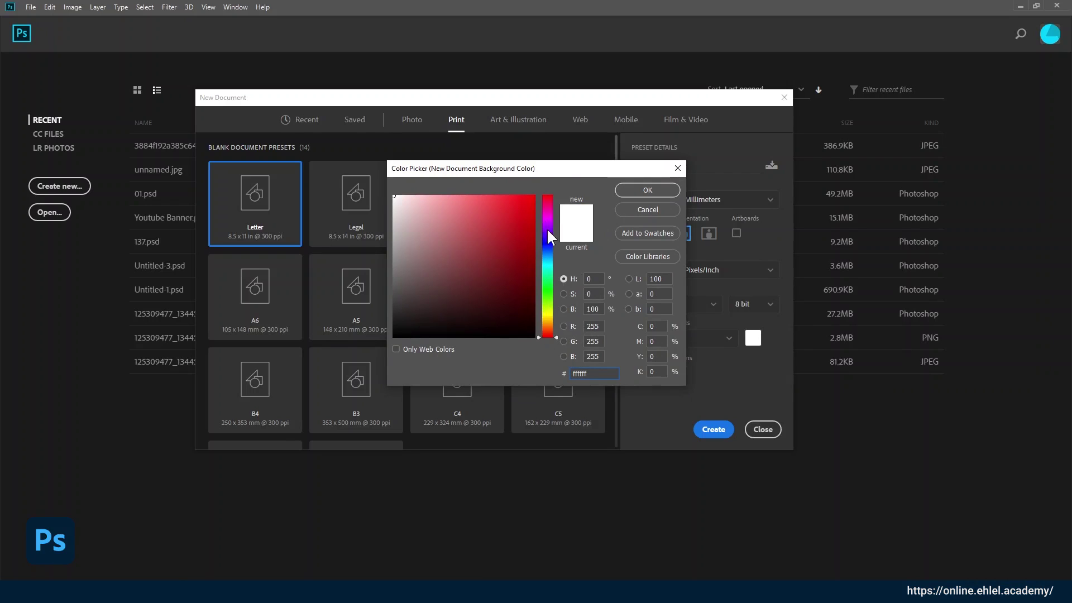
{"action": "mouse_move", "coordinate": [553, 339]}
{"action": "left_mouse_down"}
{"action": "mouse_move", "coordinate": [558, 219]}
{"action": "mouse_move", "coordinate": [567, 254]}
{"action": "mouse_move", "coordinate": [554, 310]}
{"action": "left_mouse_up"}
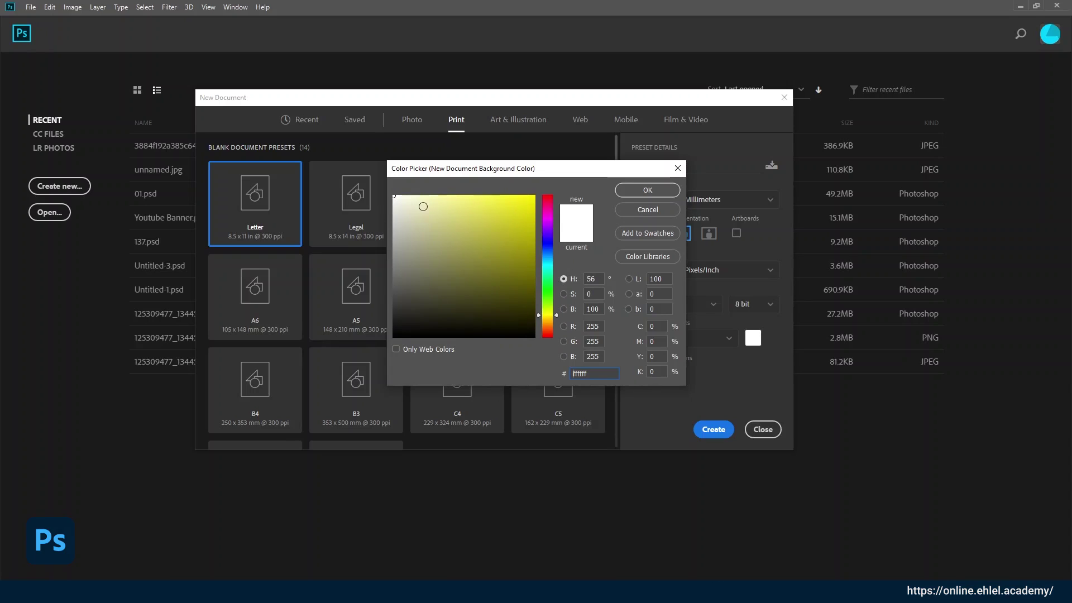
{"action": "mouse_move", "coordinate": [423, 206]}
{"action": "left_mouse_down"}
{"action": "mouse_move", "coordinate": [505, 252]}
{"action": "mouse_move", "coordinate": [472, 198]}
{"action": "left_mouse_up"}
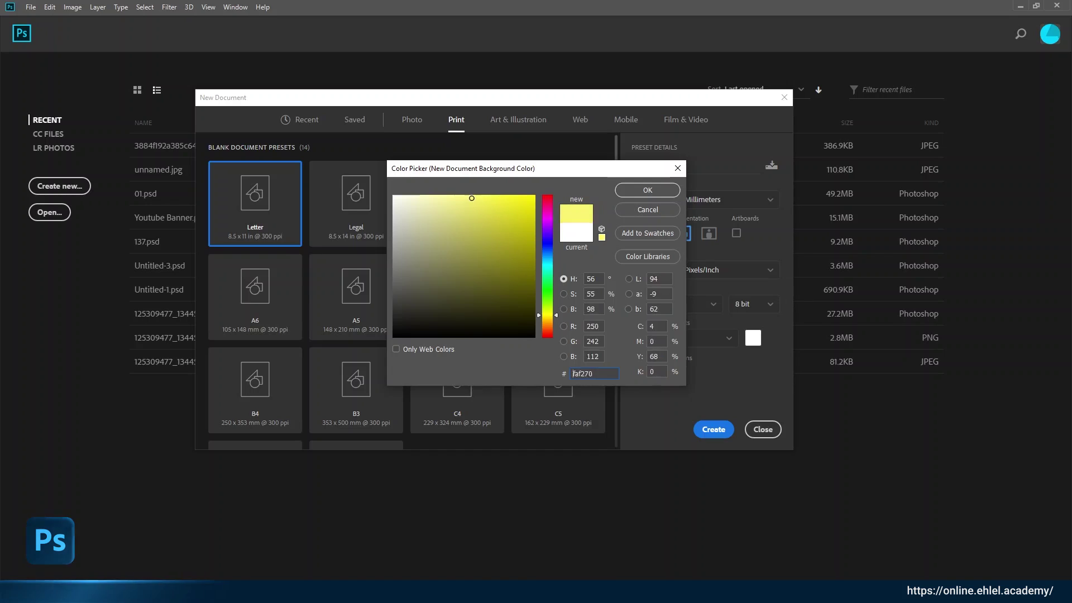
{"action": "left_click", "coordinate": [512, 255]}
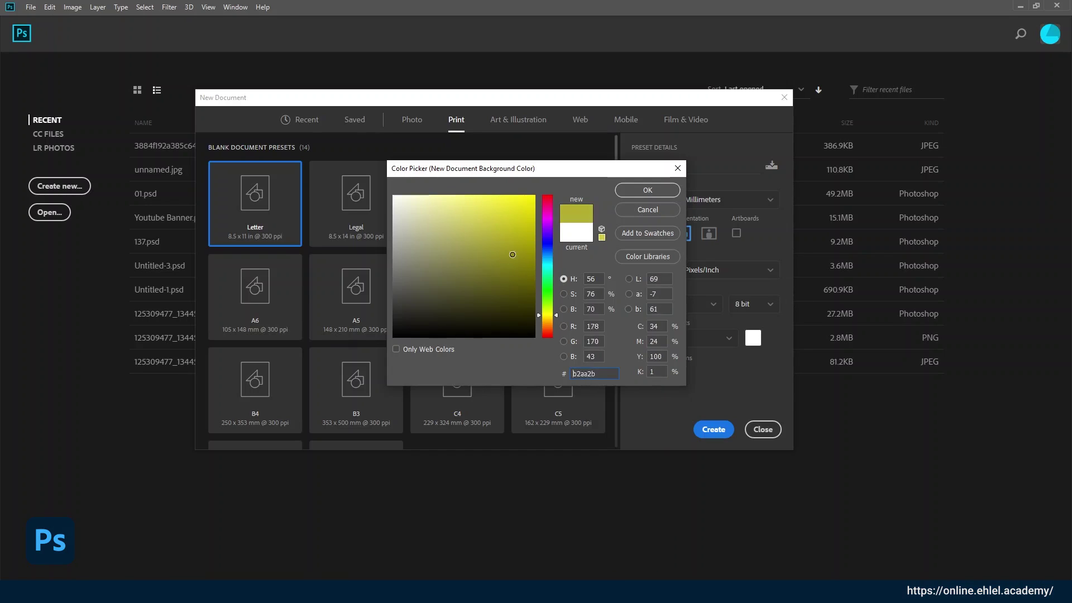
{"action": "left_click_drag", "start_coordinate": [512, 254], "coordinate": [589, 167]}
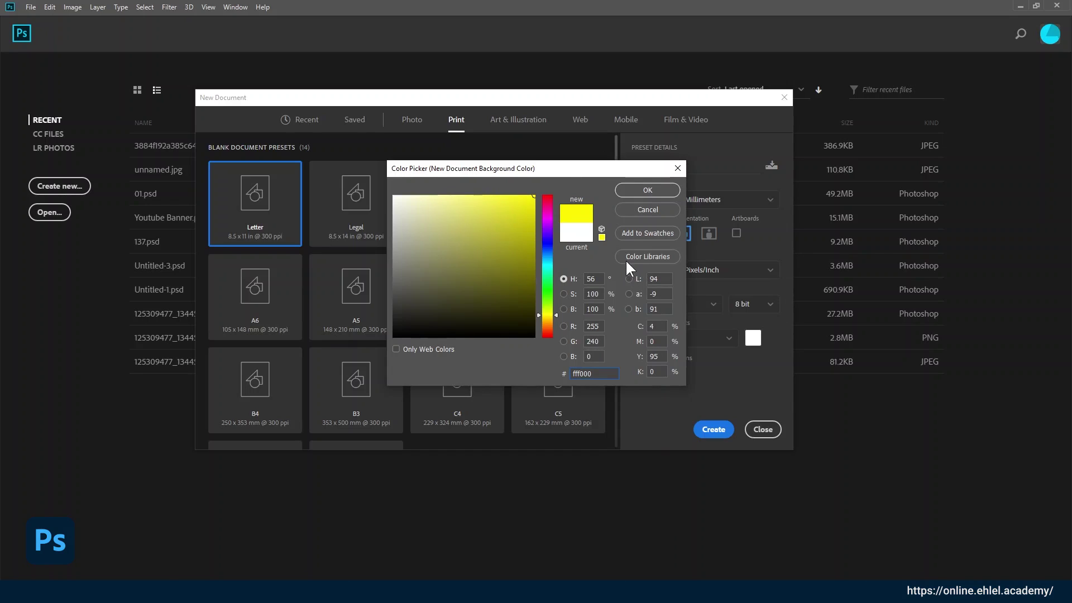
{"action": "left_click_drag", "start_coordinate": [463, 263], "coordinate": [220, 70]}
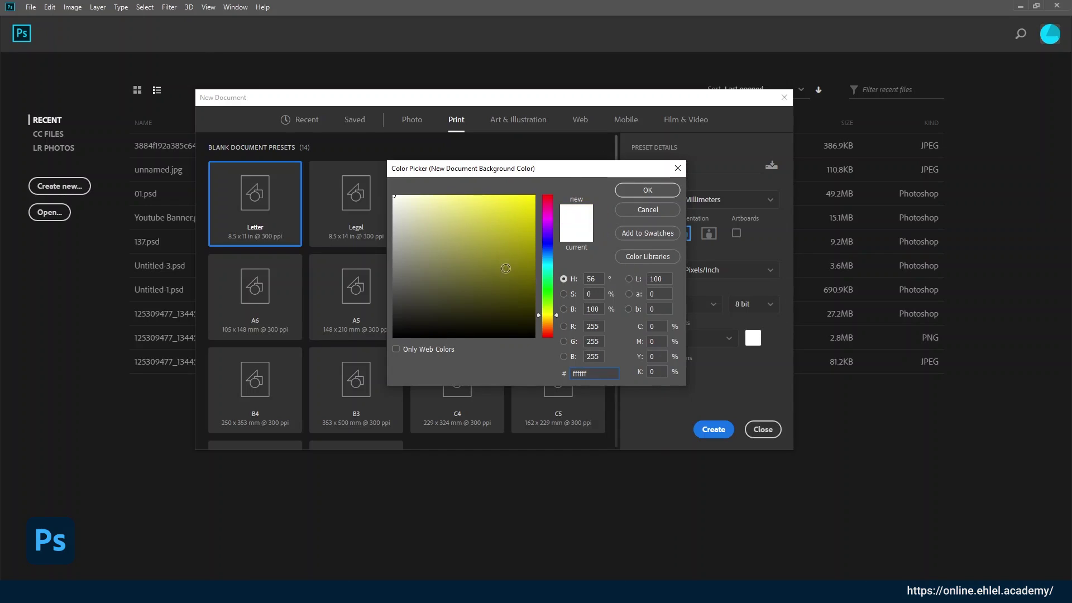
- Try green hues in the picker, ending on a light bright green
{"action": "left_click_drag", "start_coordinate": [557, 316], "coordinate": [557, 283]}
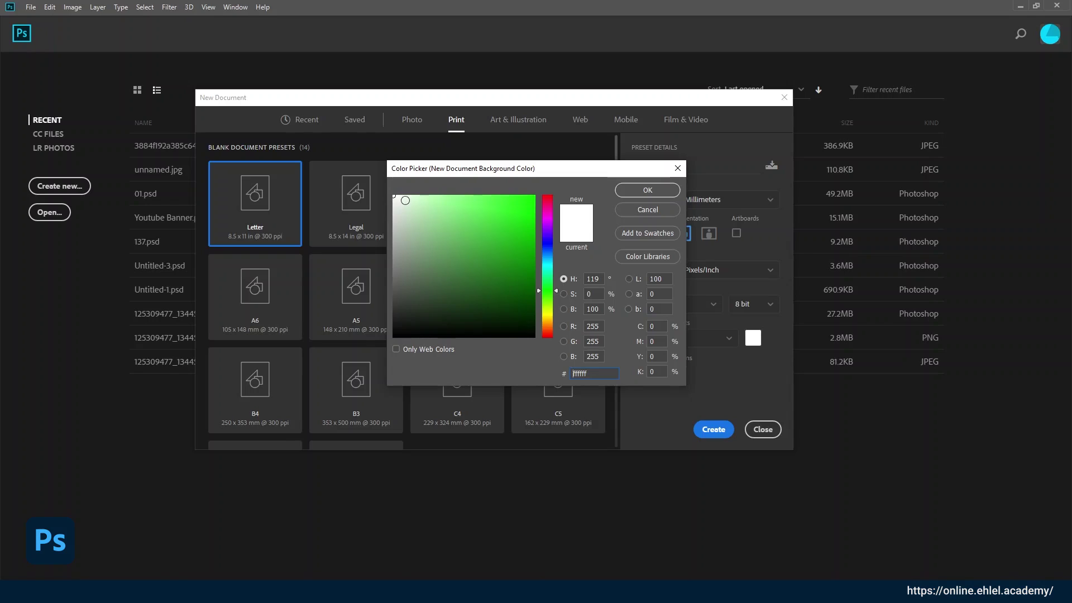
{"action": "left_click", "coordinate": [406, 200]}
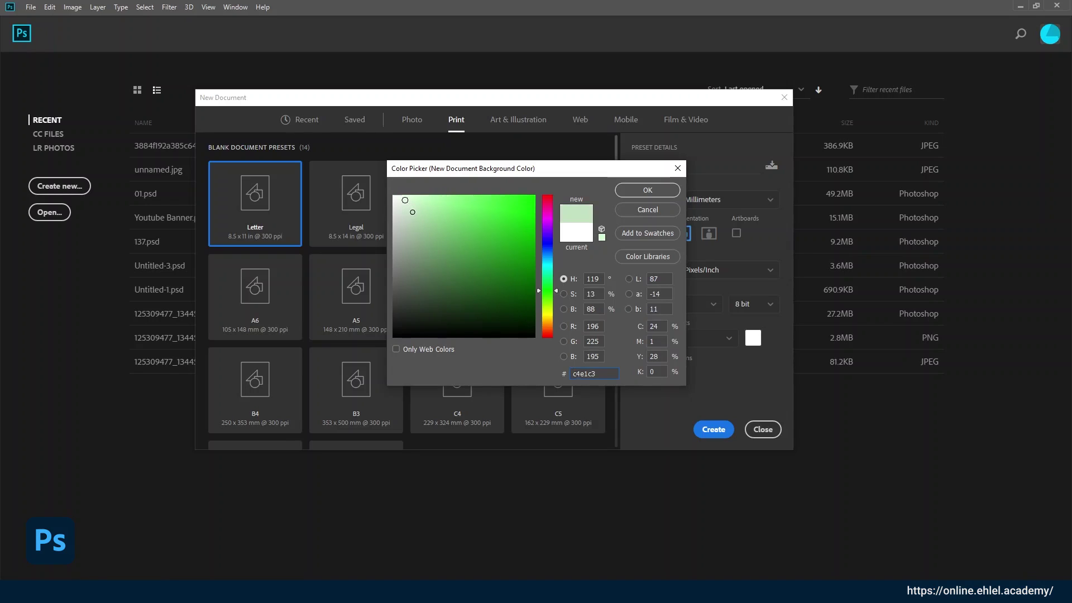
{"action": "type", "text": "ffffff"}
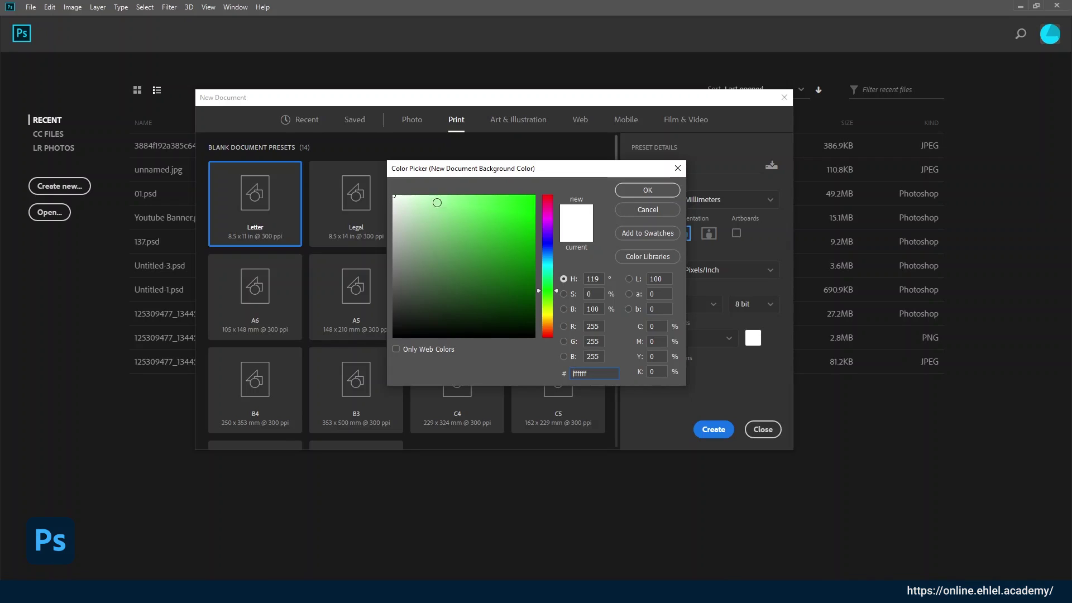
{"action": "left_click_drag", "start_coordinate": [426, 208], "coordinate": [539, 193]}
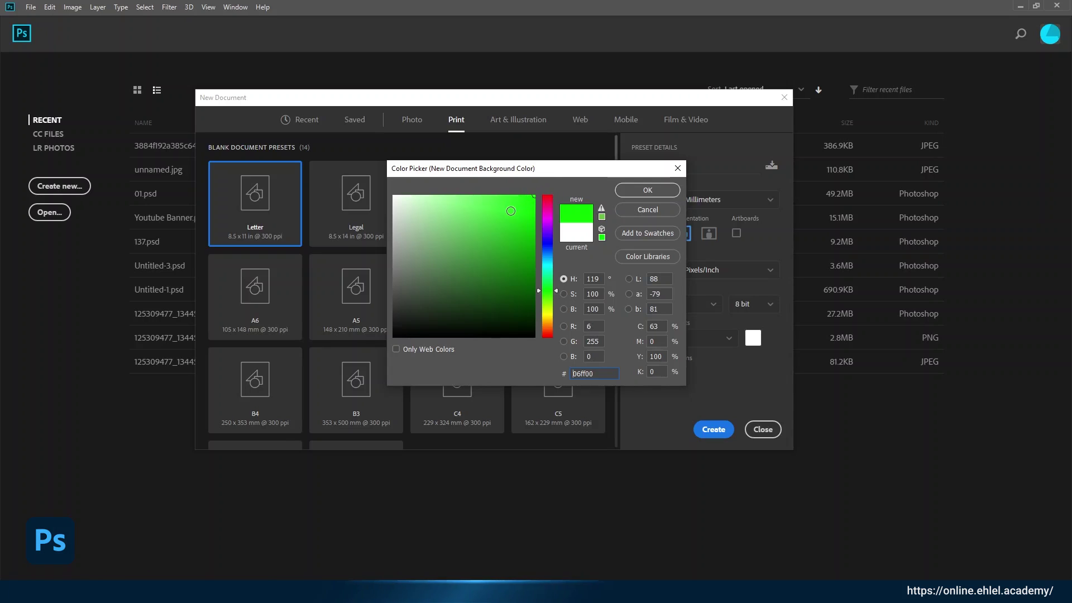
{"action": "left_click", "coordinate": [529, 249]}
{"action": "left_click_drag", "start_coordinate": [529, 249], "coordinate": [533, 260]}
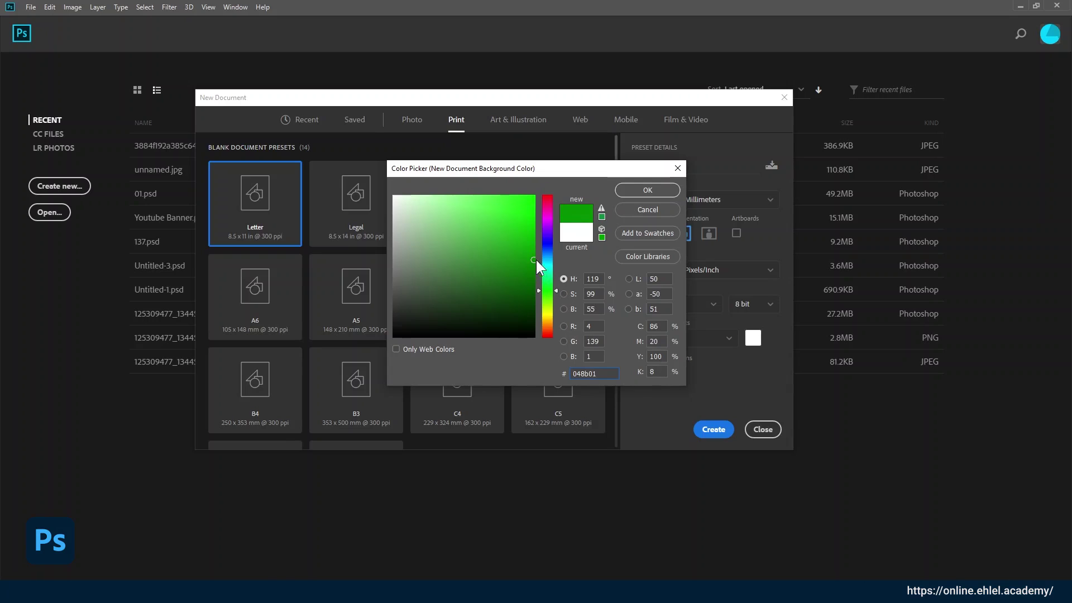
{"action": "mouse_move", "coordinate": [524, 232]}
{"action": "left_mouse_down"}
{"action": "mouse_move", "coordinate": [526, 216]}
{"action": "mouse_move", "coordinate": [485, 273]}
{"action": "mouse_move", "coordinate": [448, 283]}
{"action": "mouse_move", "coordinate": [491, 303]}
{"action": "left_mouse_up"}
{"action": "left_click", "coordinate": [499, 208]}
- Cancel the colour change, switch to landscape 150 × 100 mm, and create the white CMYK document
{"action": "left_click", "coordinate": [641, 210]}
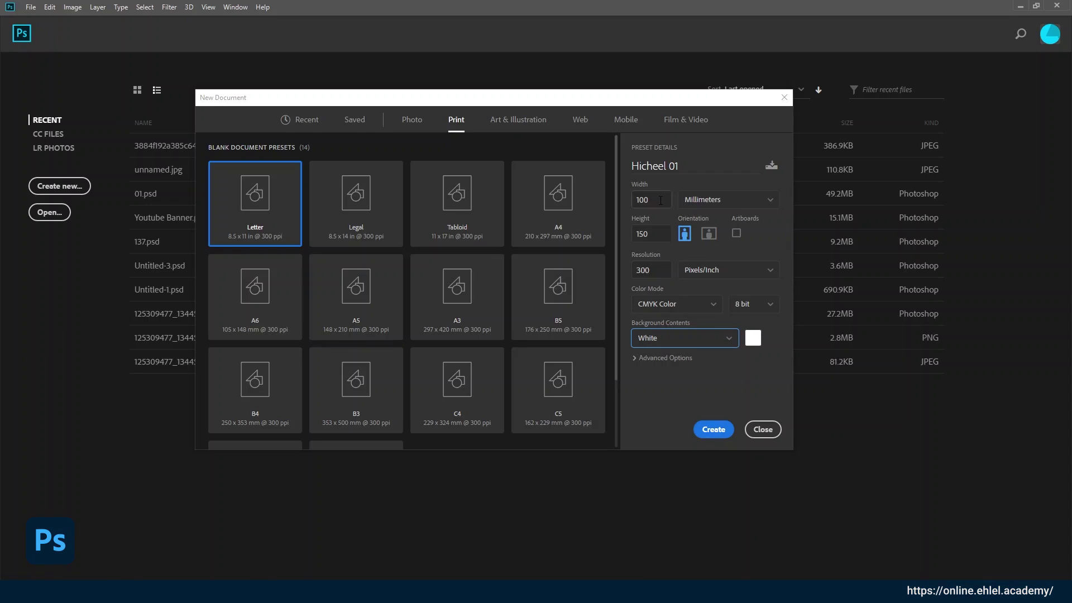
{"action": "left_click", "coordinate": [660, 200]}
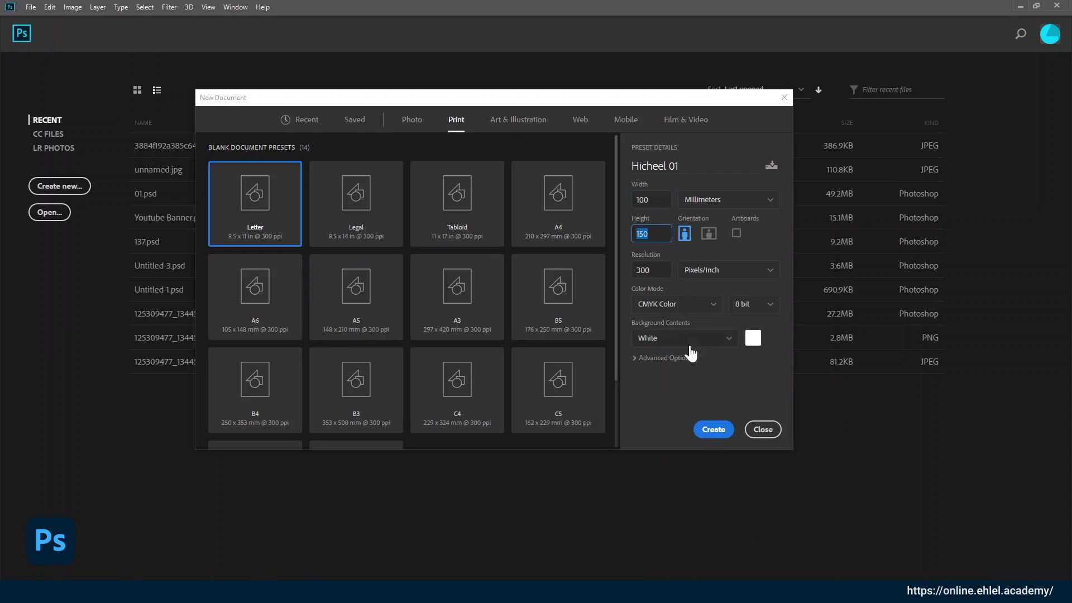
{"action": "left_click", "coordinate": [708, 235]}
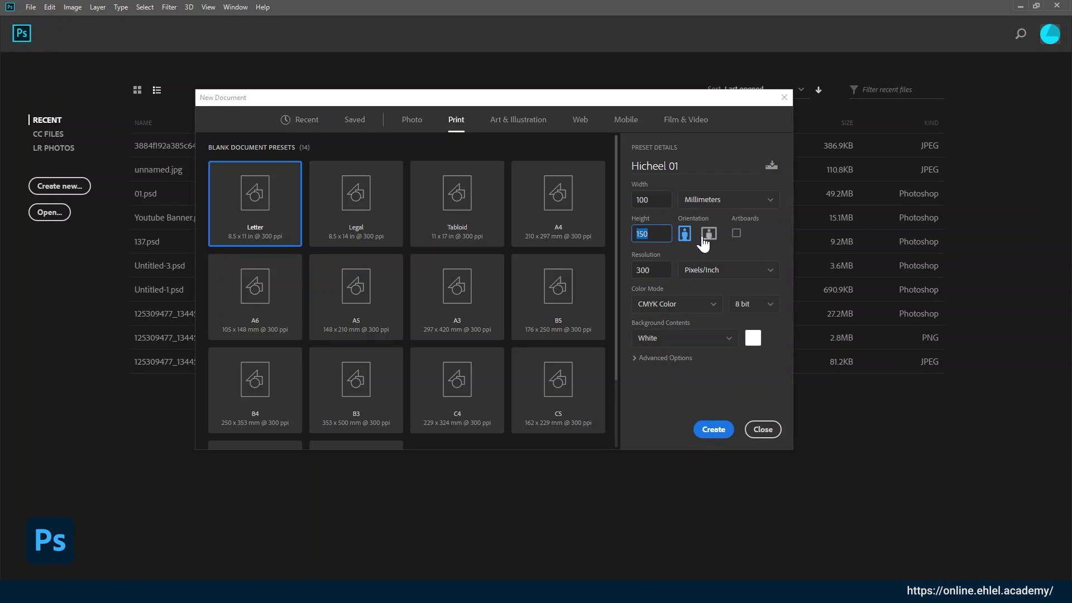
{"action": "left_click", "coordinate": [718, 429]}
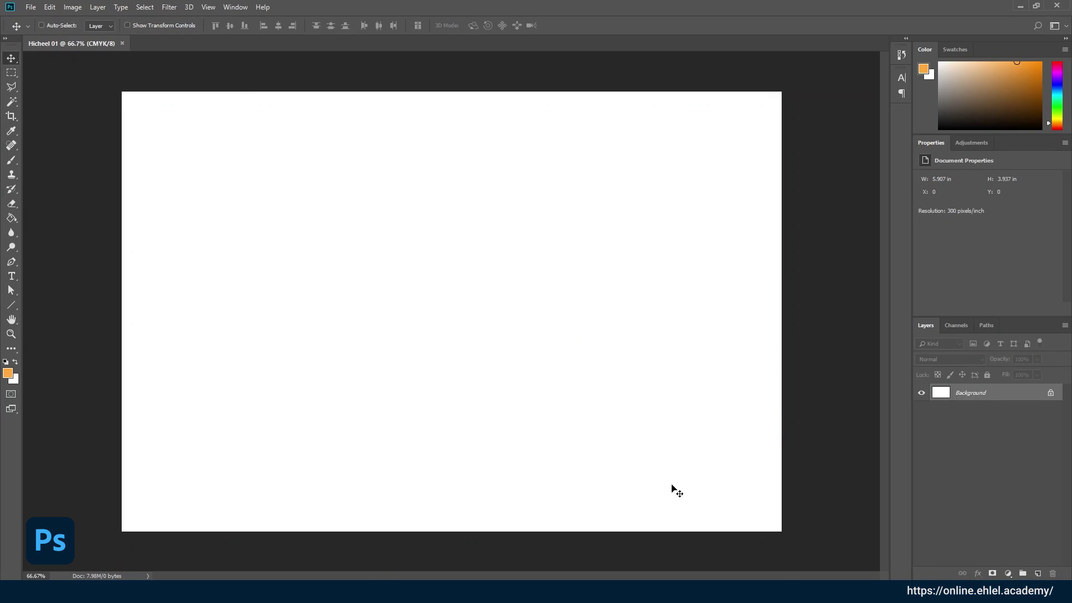
{"action": "left_click", "coordinate": [30, 7]}
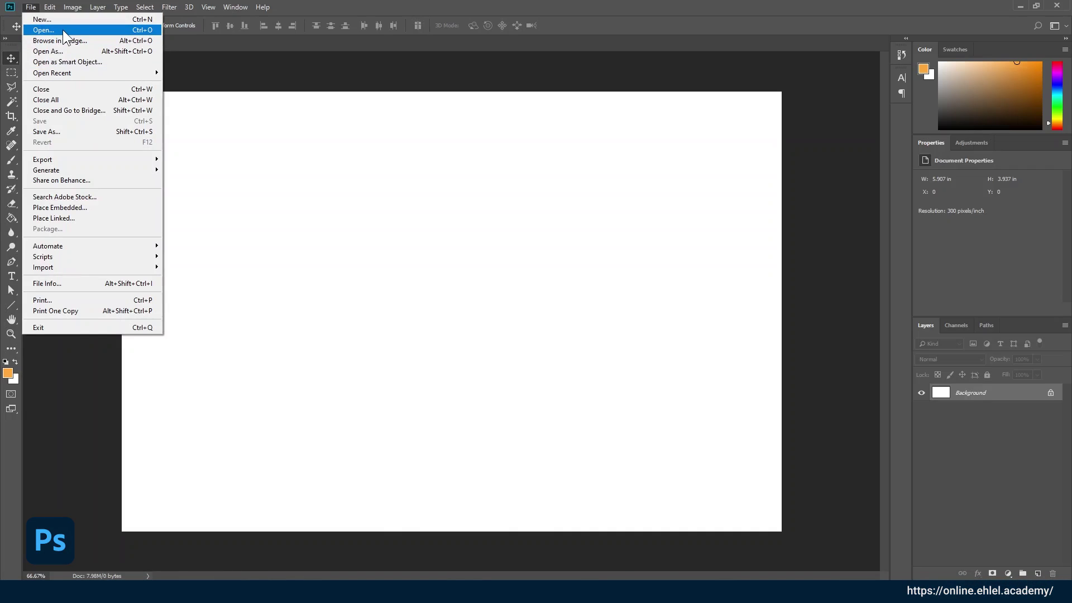
{"action": "left_click", "coordinate": [94, 31]}
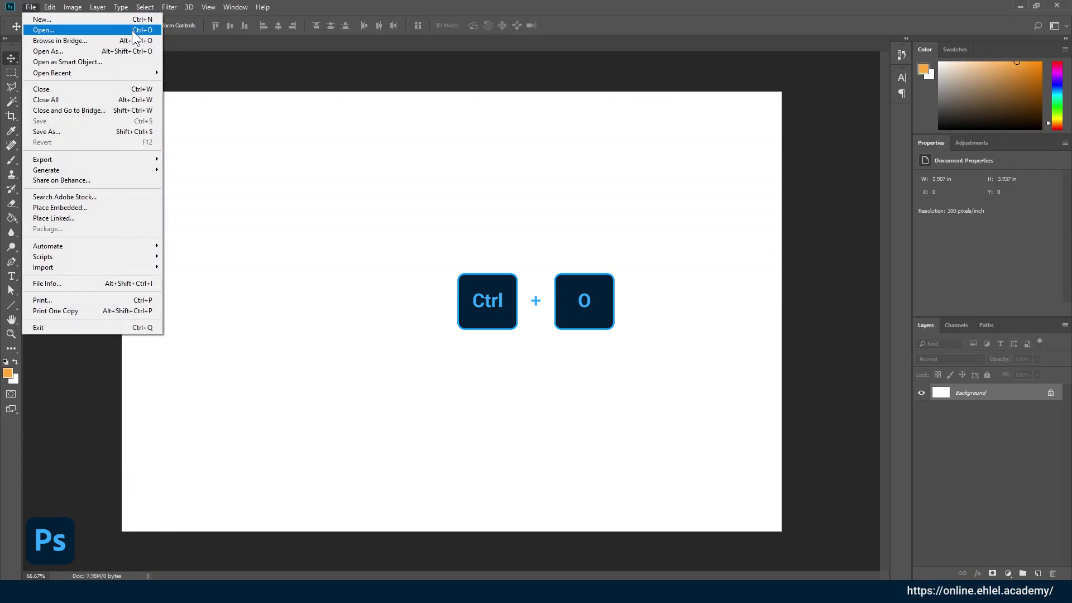
{"action": "left_click", "coordinate": [305, 213]}
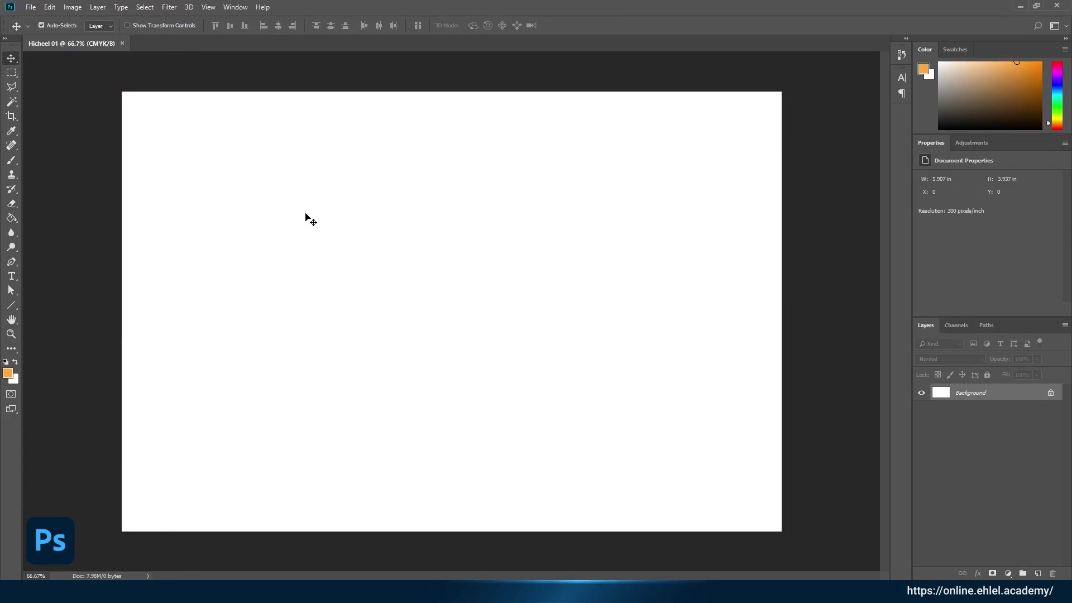
- Open the night city photo JPG from the Photoshop Хичээл folder
{"action": "key", "text": "ctrl+o"}
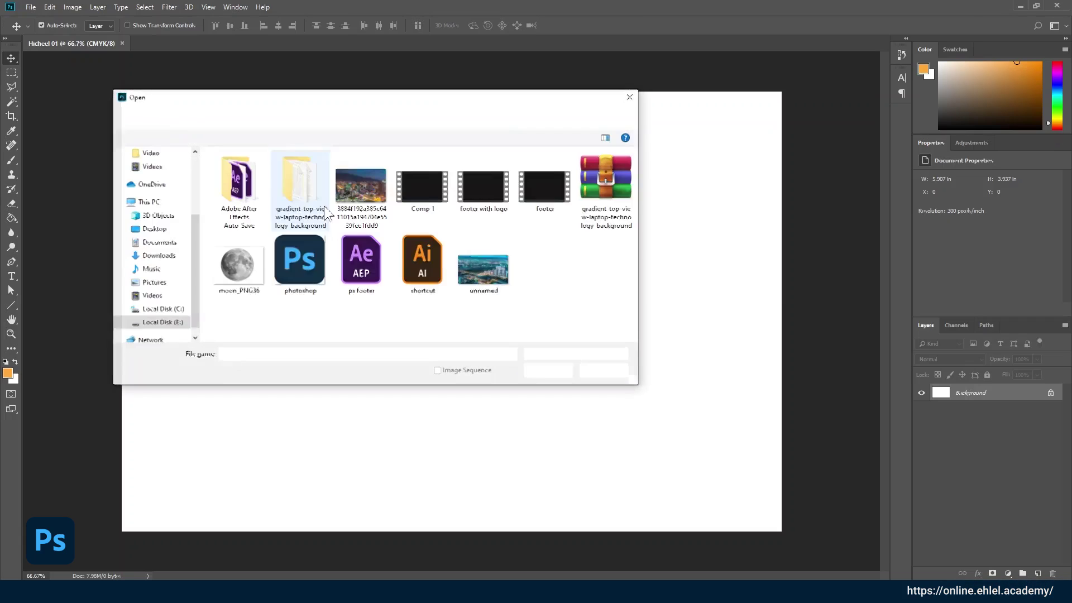
{"action": "left_click_drag", "start_coordinate": [397, 105], "coordinate": [411, 111]}
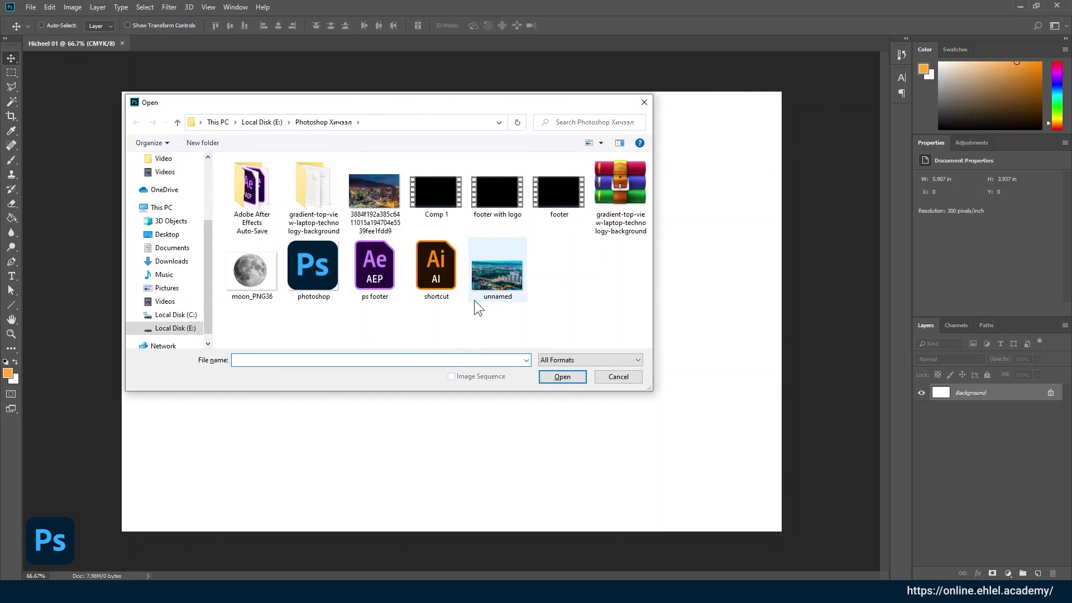
{"action": "left_click", "coordinate": [379, 200]}
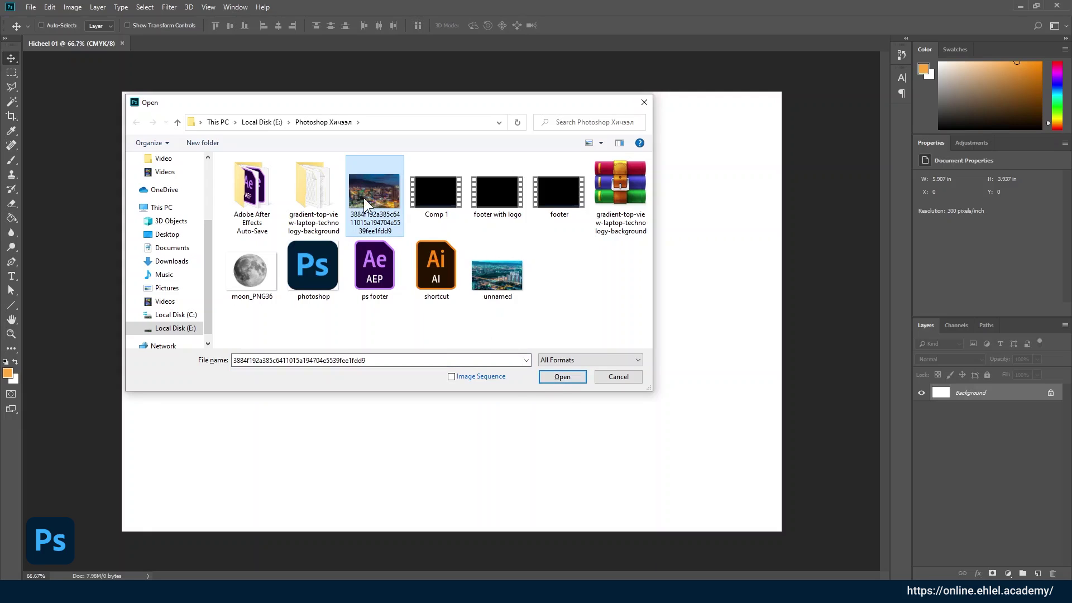
{"action": "left_click", "coordinate": [489, 272]}
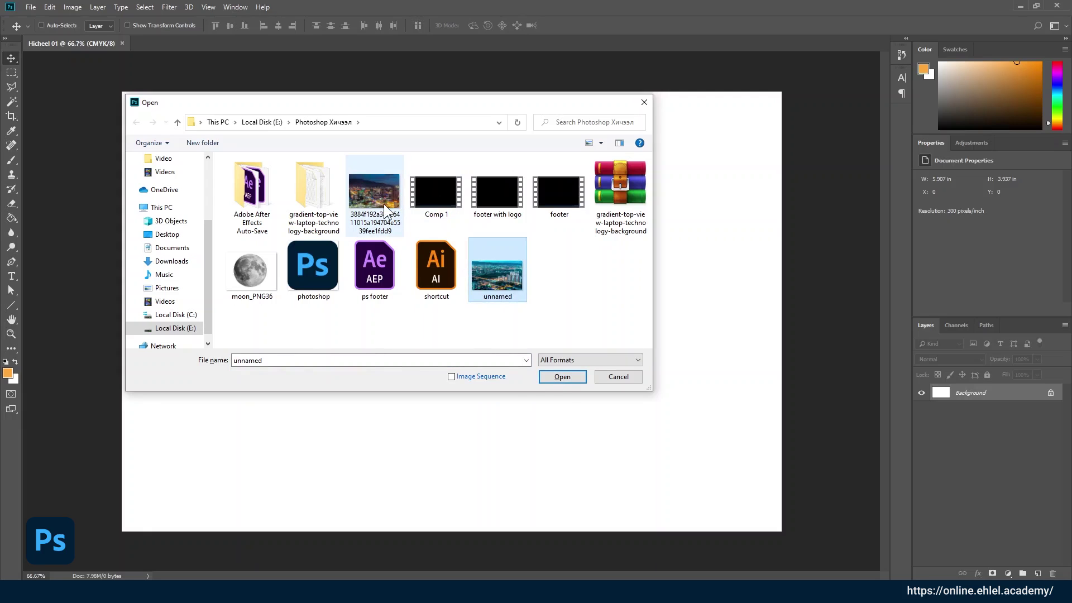
{"action": "left_click", "coordinate": [378, 190]}
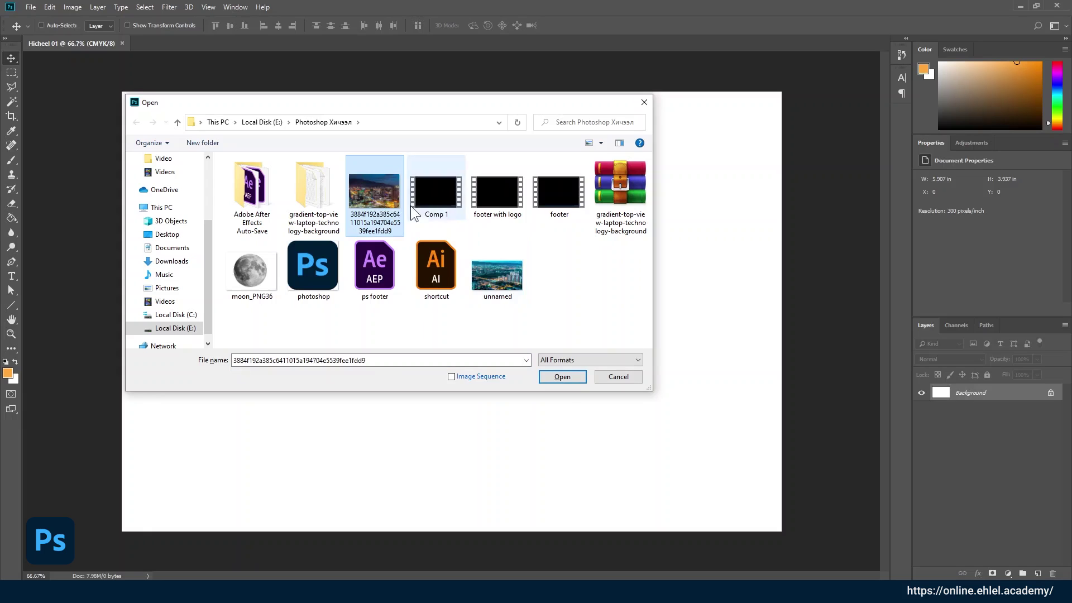
{"action": "left_click", "coordinate": [472, 265]}
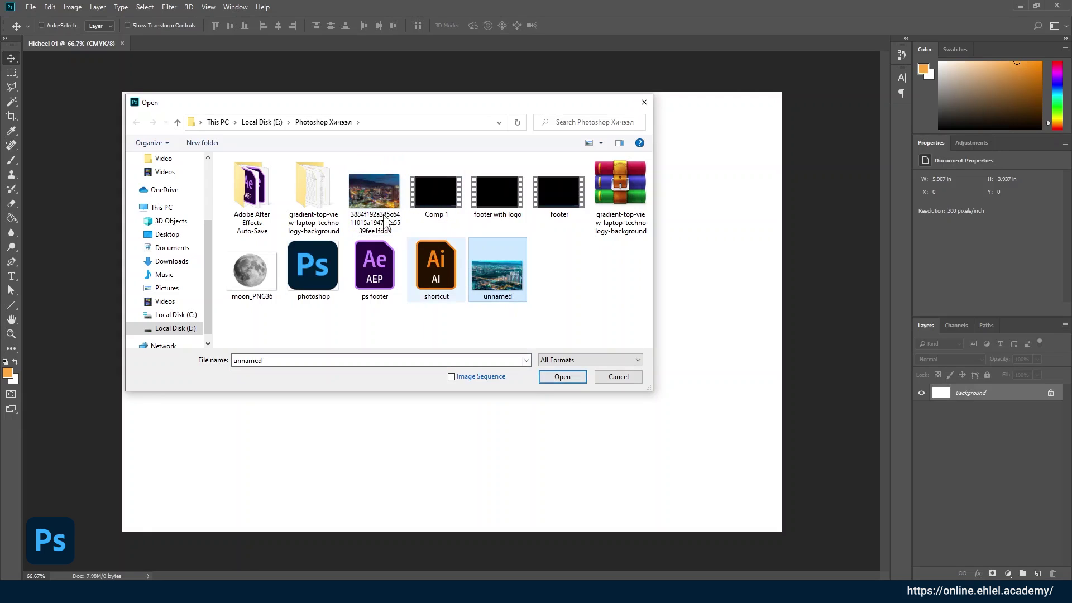
{"action": "double_click", "coordinate": [377, 195]}
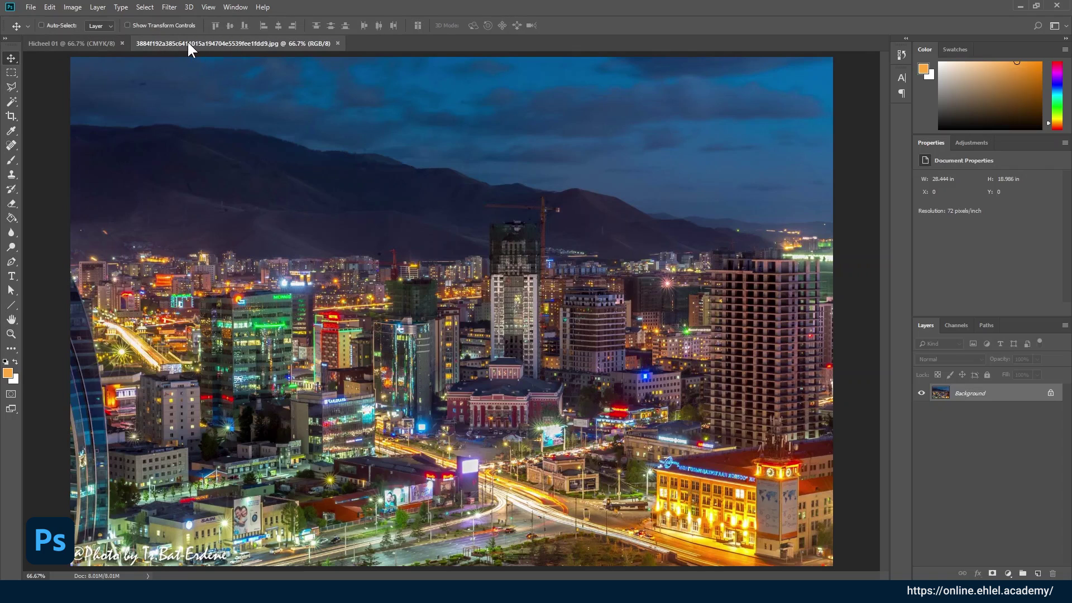
{"action": "left_click", "coordinate": [76, 43]}
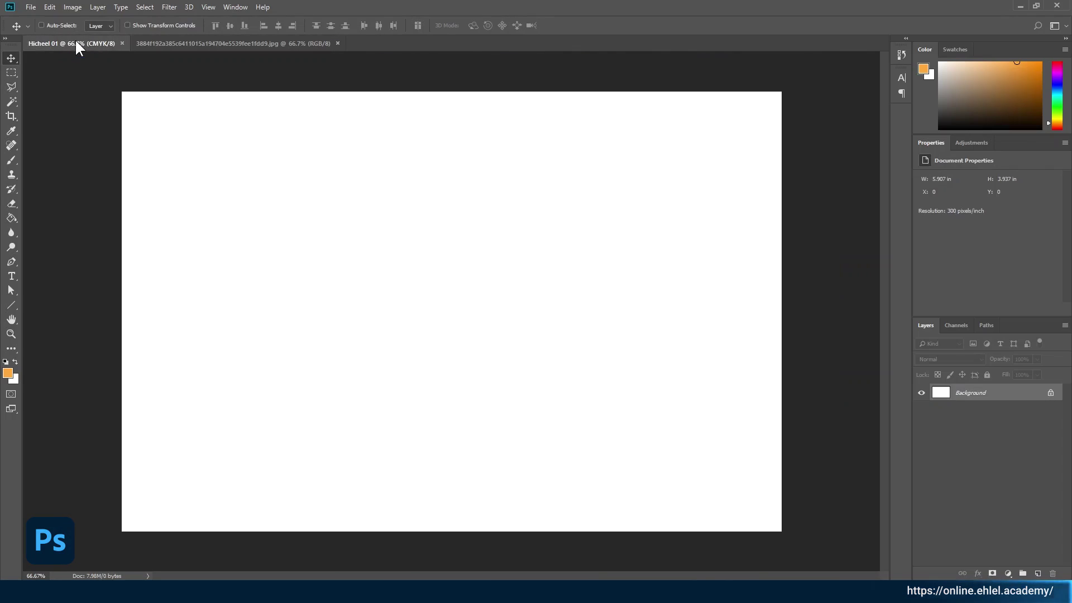
{"action": "left_click", "coordinate": [160, 43]}
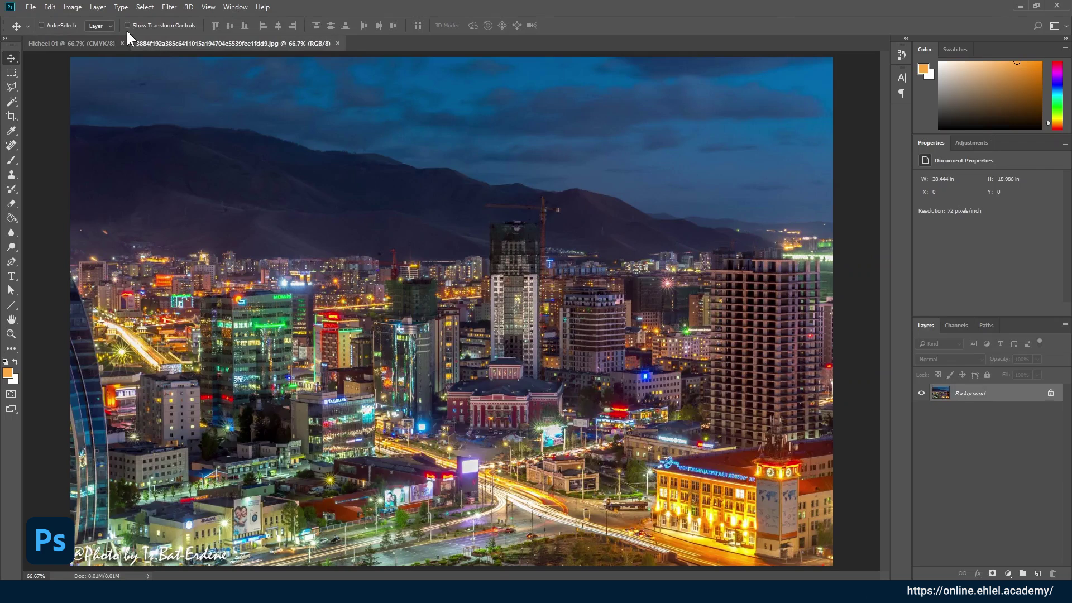
{"action": "left_click", "coordinate": [30, 7]}
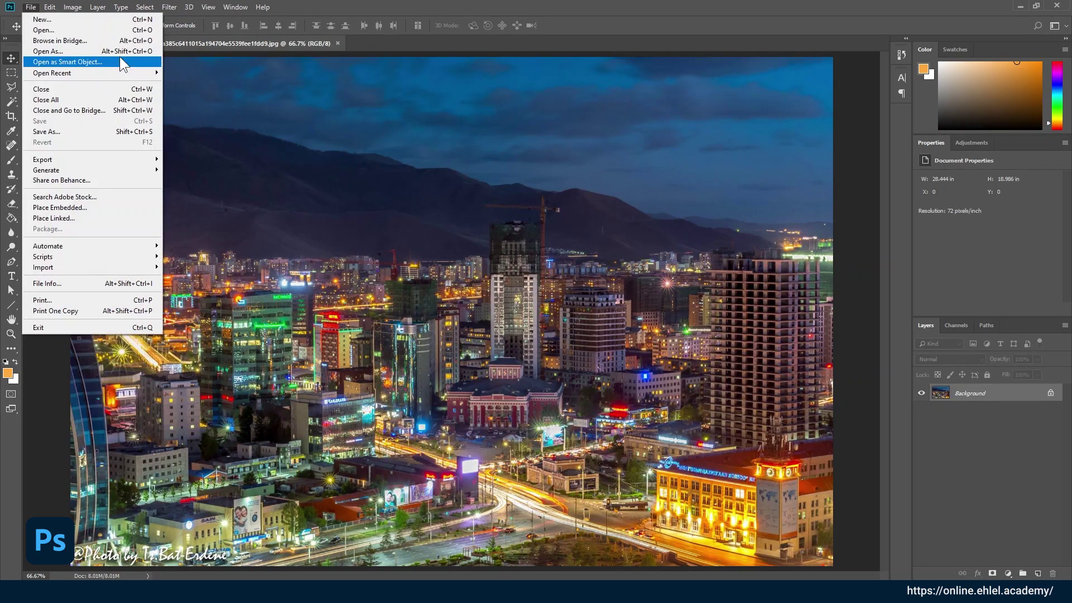
{"action": "left_click", "coordinate": [266, 87]}
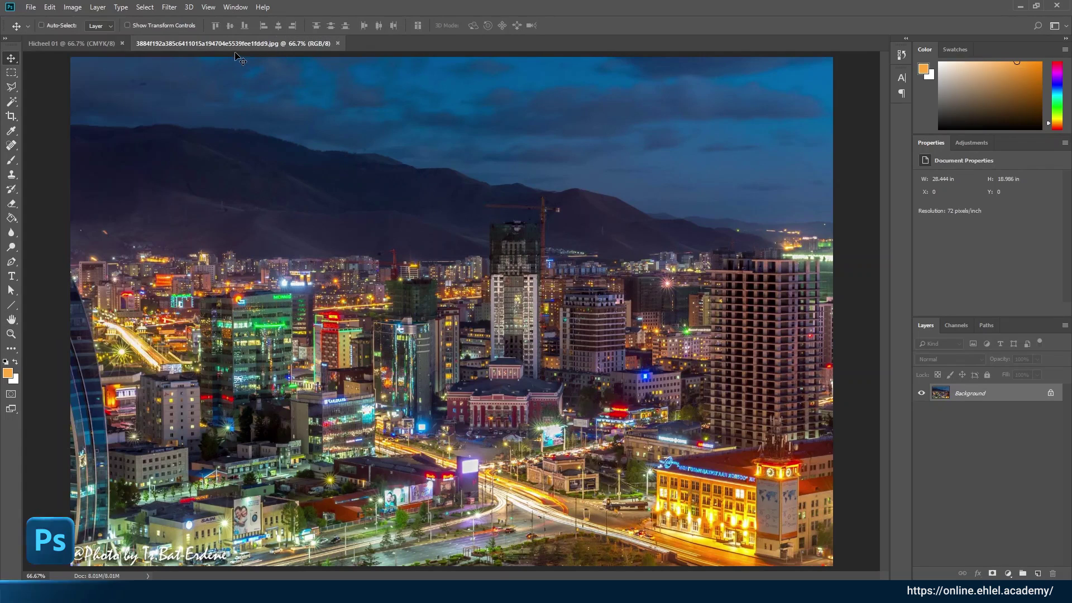
{"action": "left_click", "coordinate": [88, 45]}
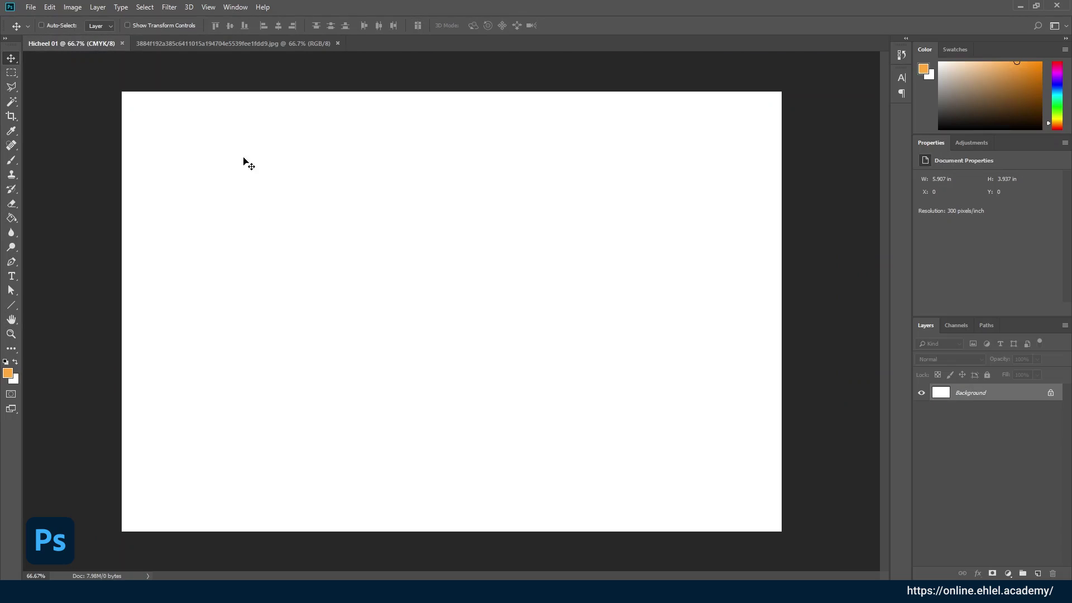
{"action": "left_click", "coordinate": [209, 44]}
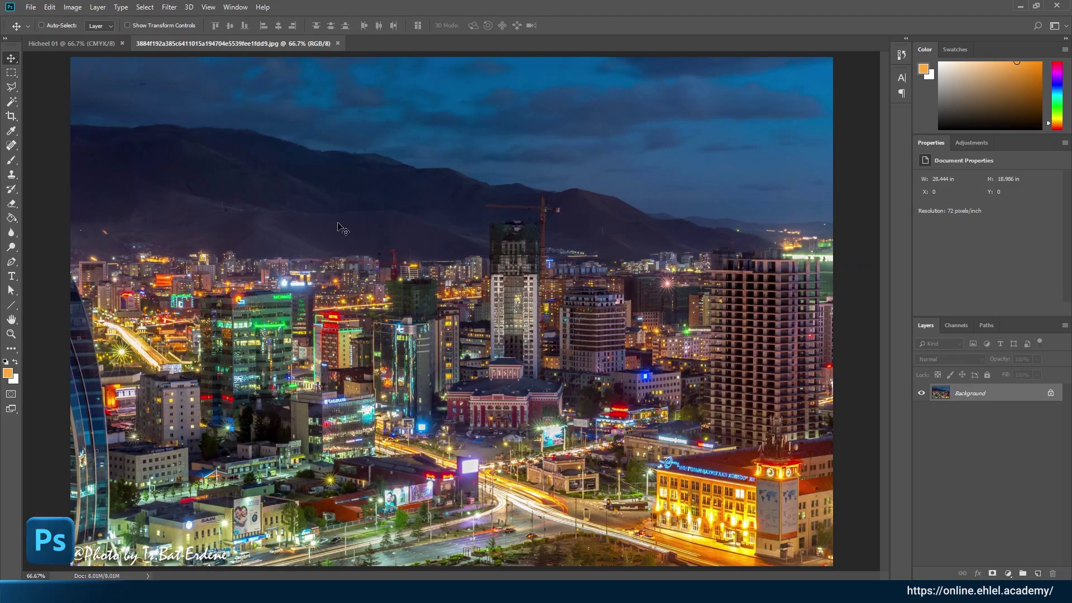
{"action": "left_click", "coordinate": [72, 7]}
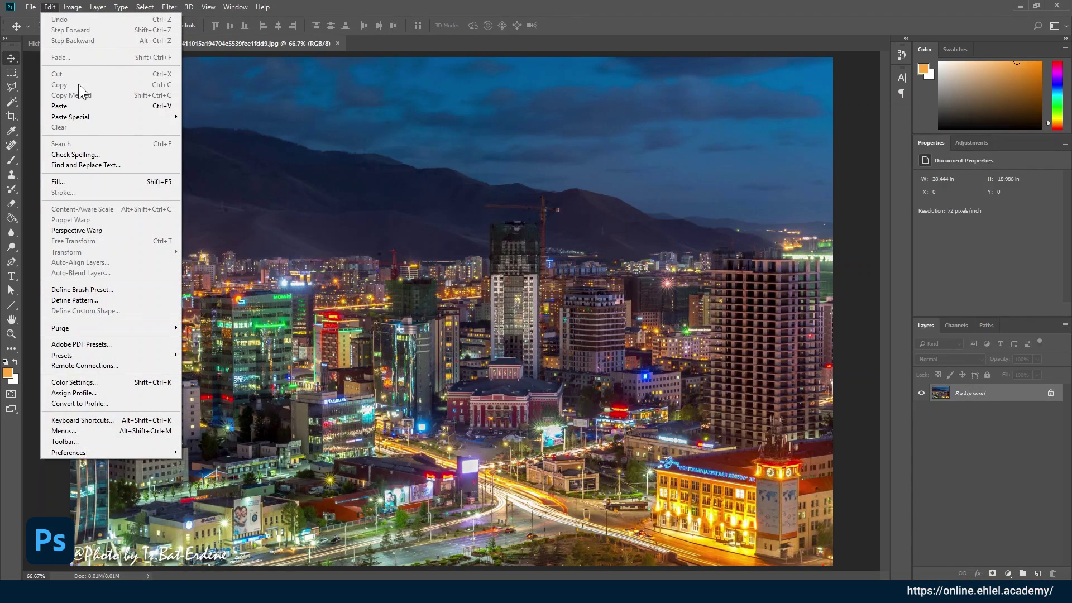
{"action": "left_click", "coordinate": [246, 114]}
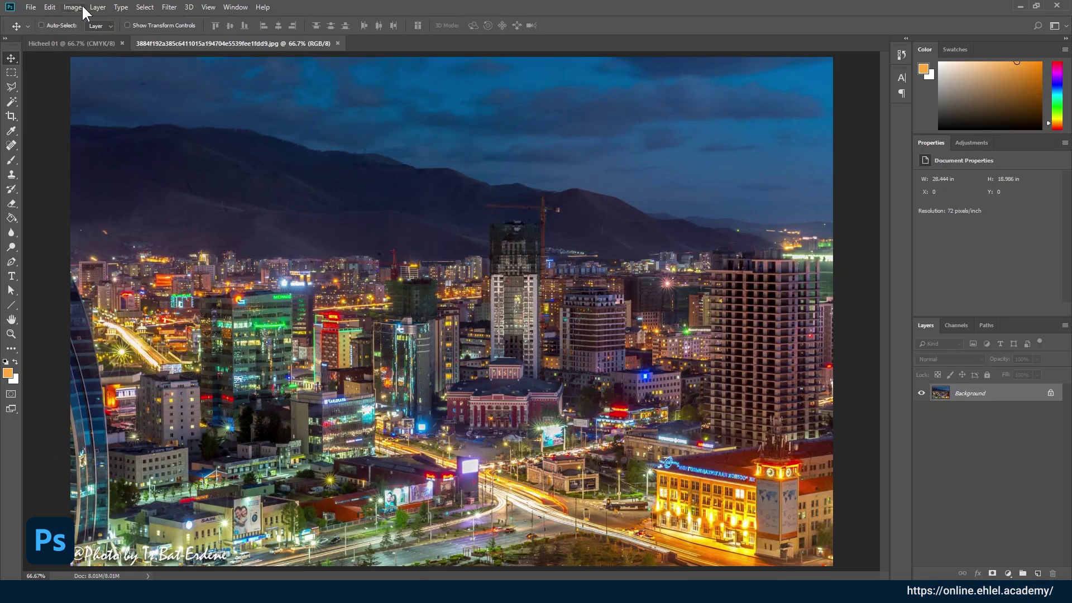
{"action": "left_click", "coordinate": [146, 7]}
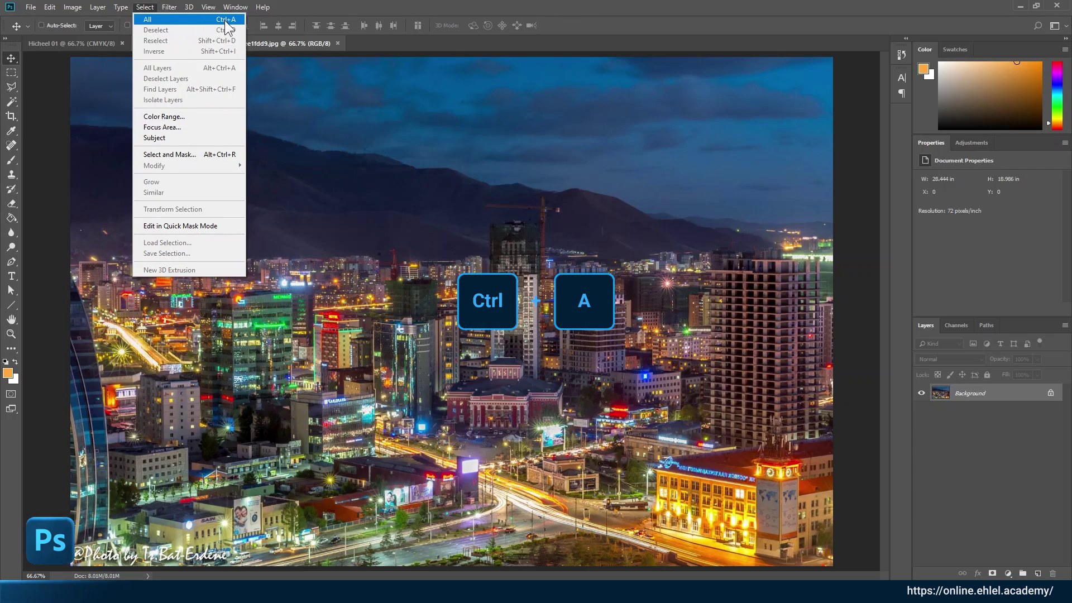
- Select and copy the entire city photo, then return to the Hicheel 01 document
{"action": "left_click", "coordinate": [347, 161]}
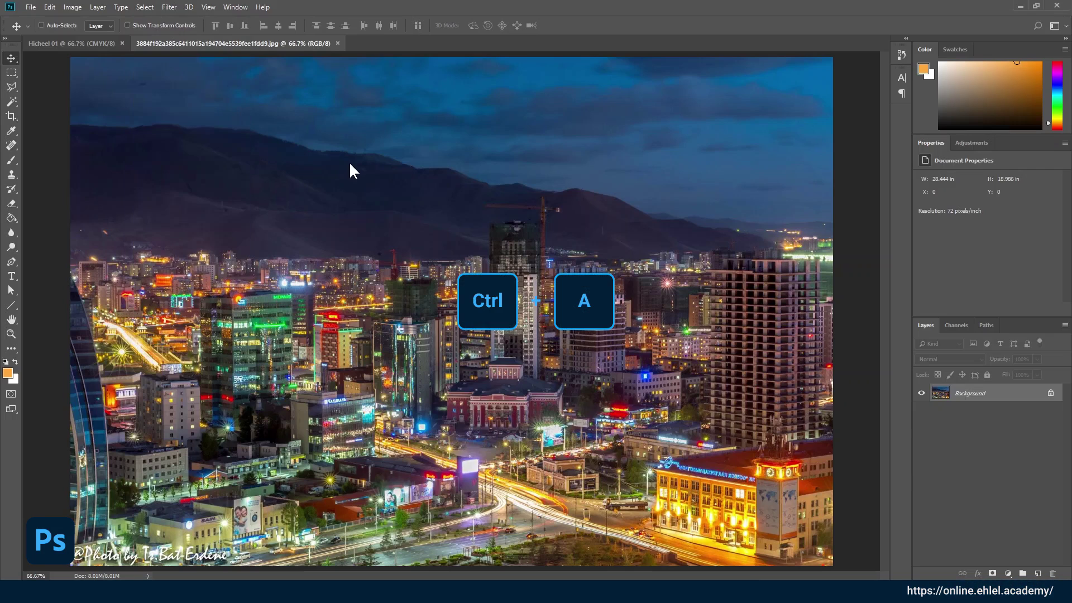
{"action": "key", "text": "ctrl+a"}
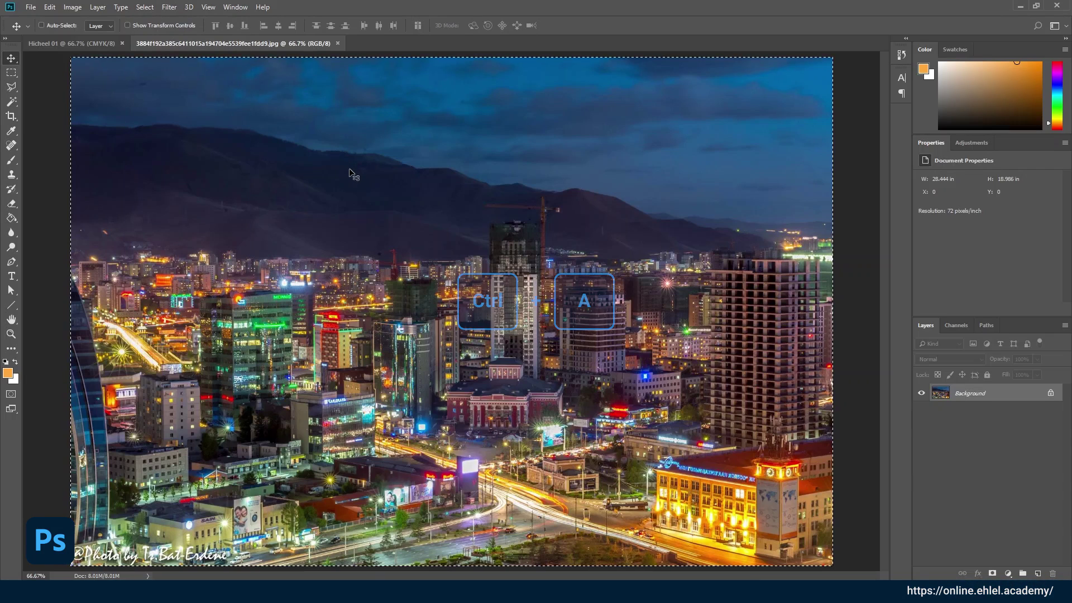
{"action": "key", "text": "ctrl+a"}
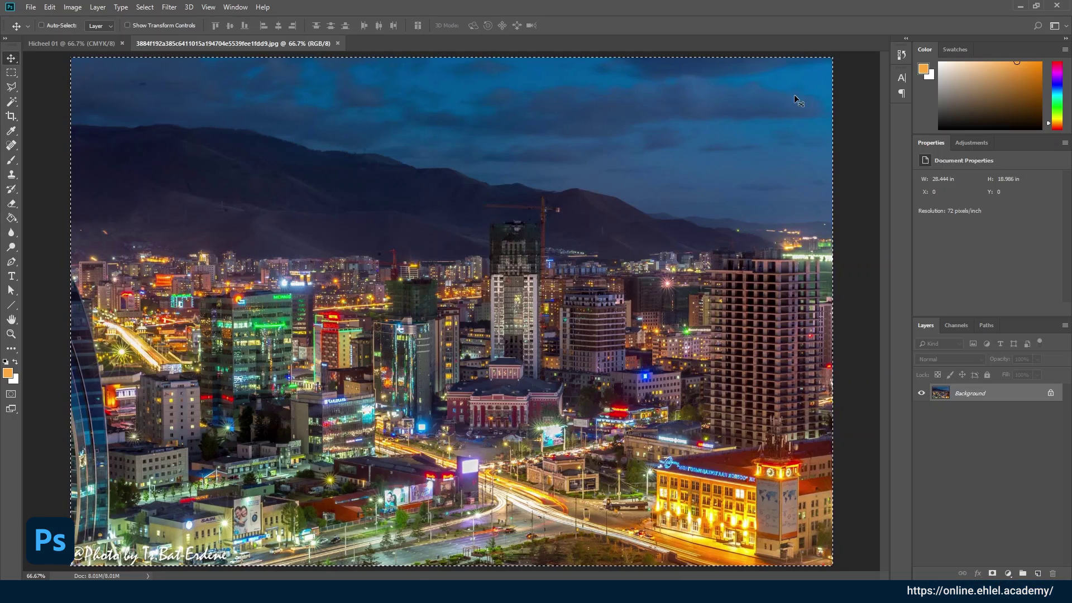
{"action": "left_click", "coordinate": [50, 7]}
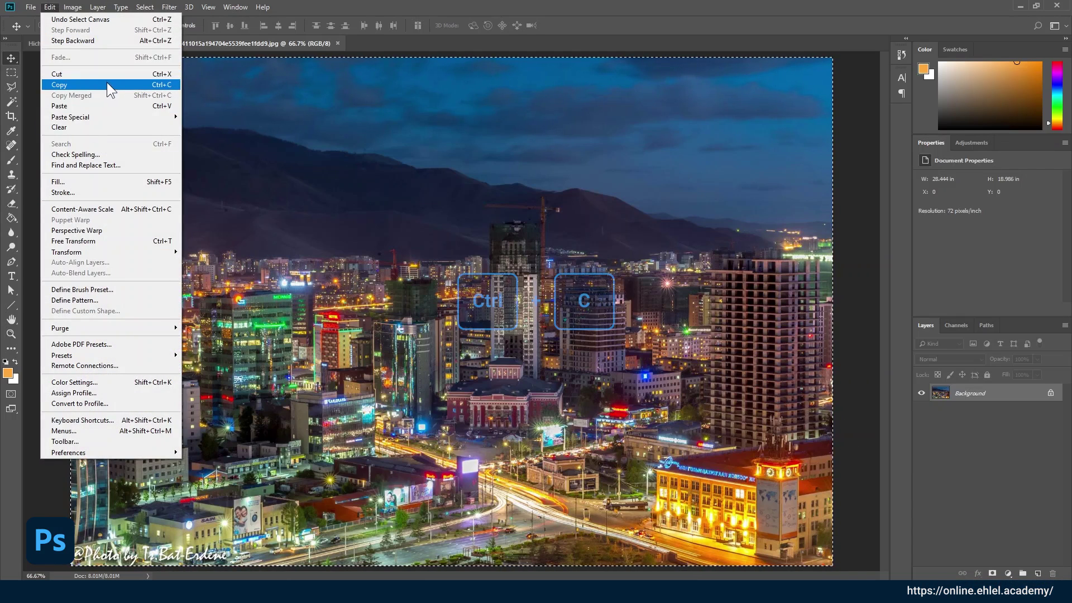
{"action": "left_click", "coordinate": [158, 85]}
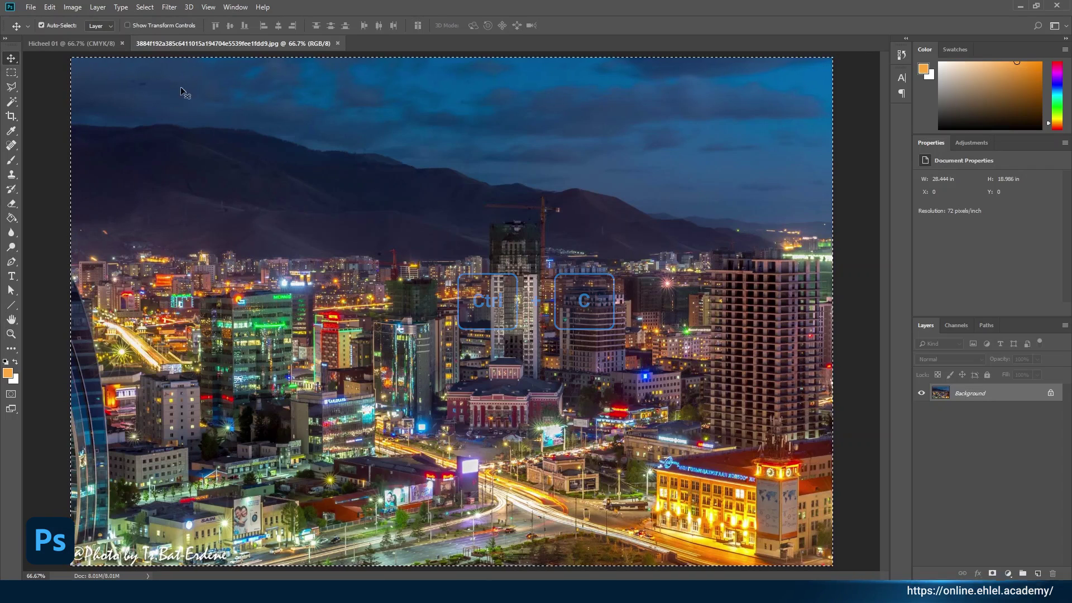
{"action": "left_click", "coordinate": [74, 48]}
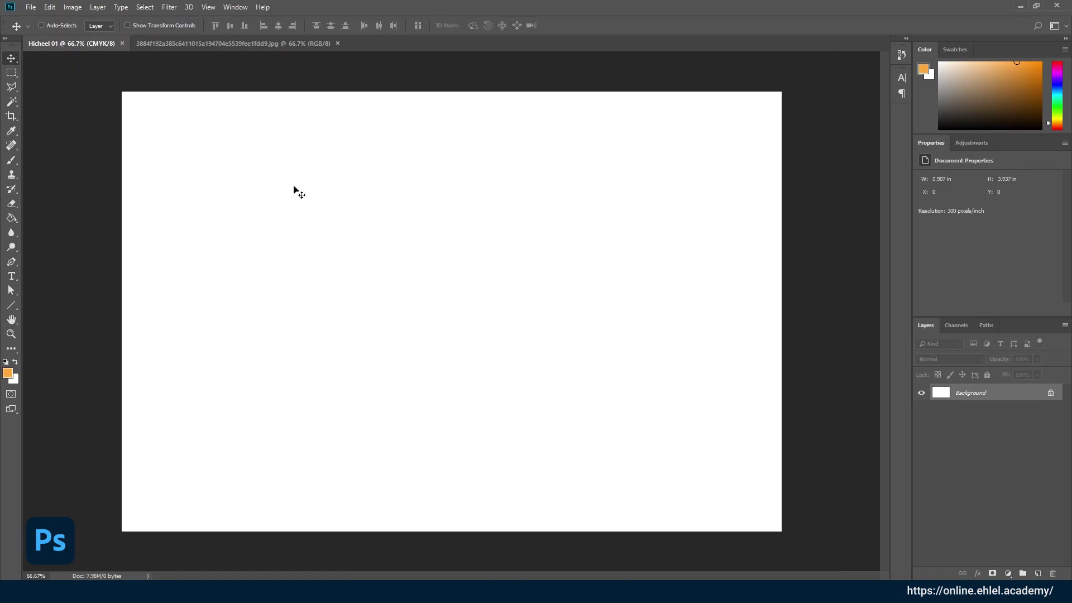
{"action": "left_click", "coordinate": [50, 7]}
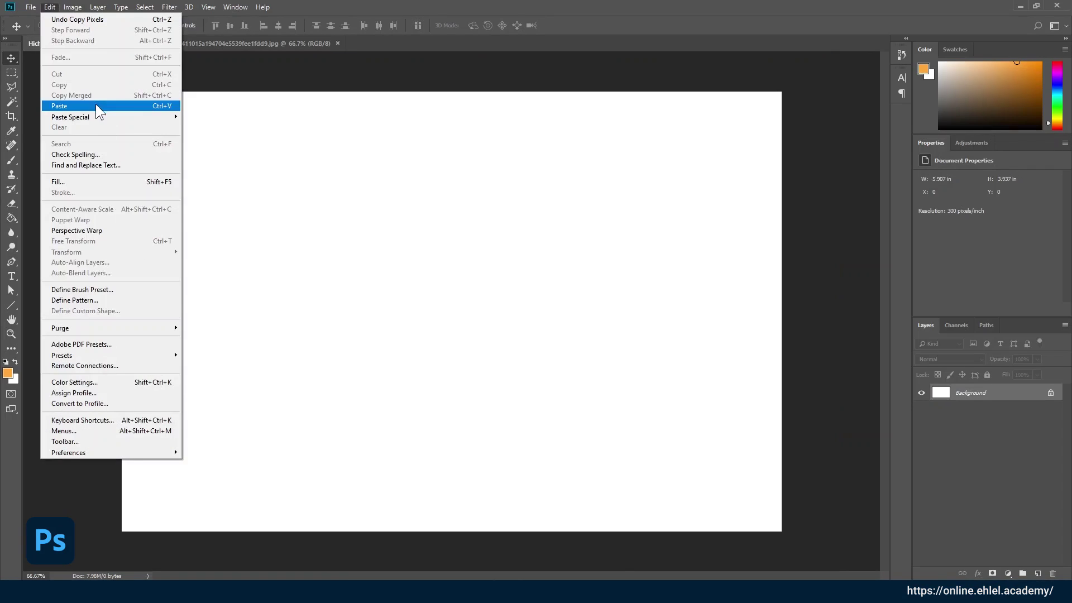
- Paste the city photo into Hicheel 01 as Layer 1 and position it to fill the canvas
{"action": "left_click", "coordinate": [153, 109]}
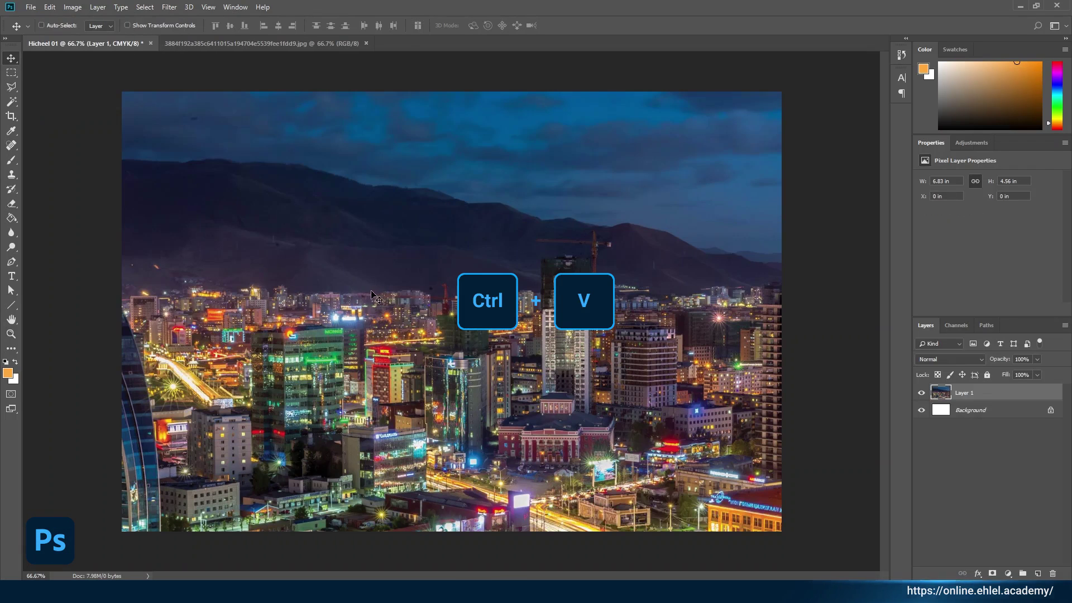
{"action": "mouse_move", "coordinate": [448, 395]}
{"action": "left_mouse_down"}
{"action": "mouse_move", "coordinate": [376, 366]}
{"action": "mouse_move", "coordinate": [297, 227]}
{"action": "left_mouse_up"}
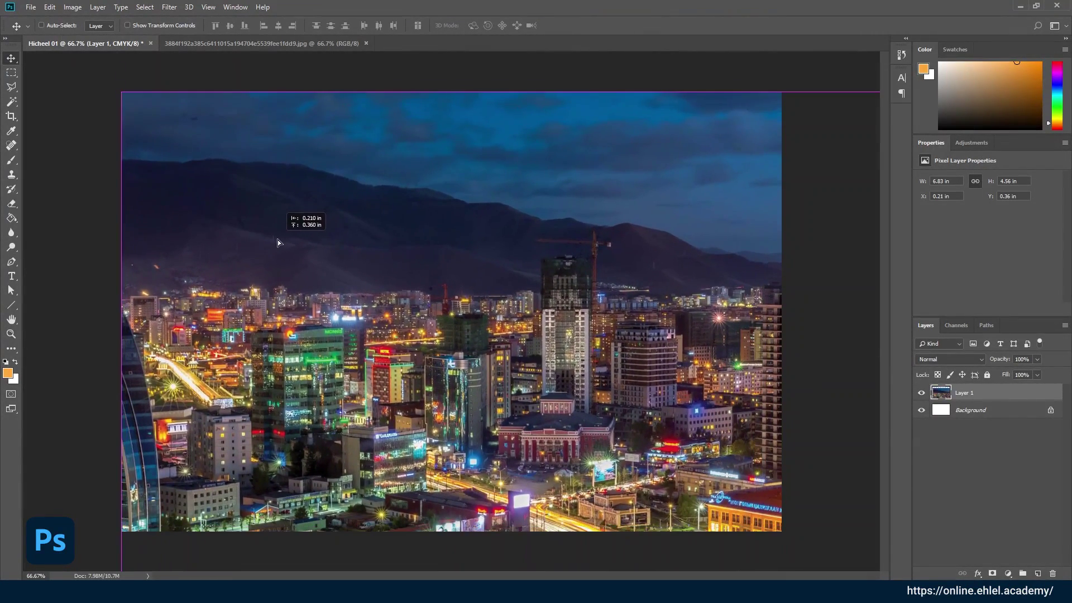
{"action": "left_click_drag", "start_coordinate": [296, 227], "coordinate": [277, 239]}
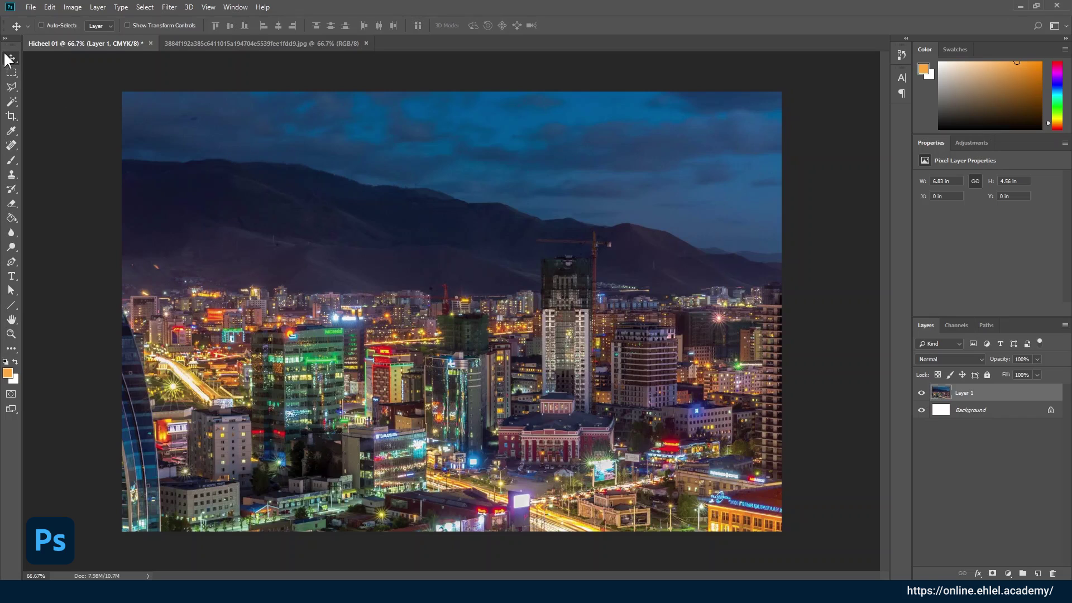
{"action": "key", "text": "v"}
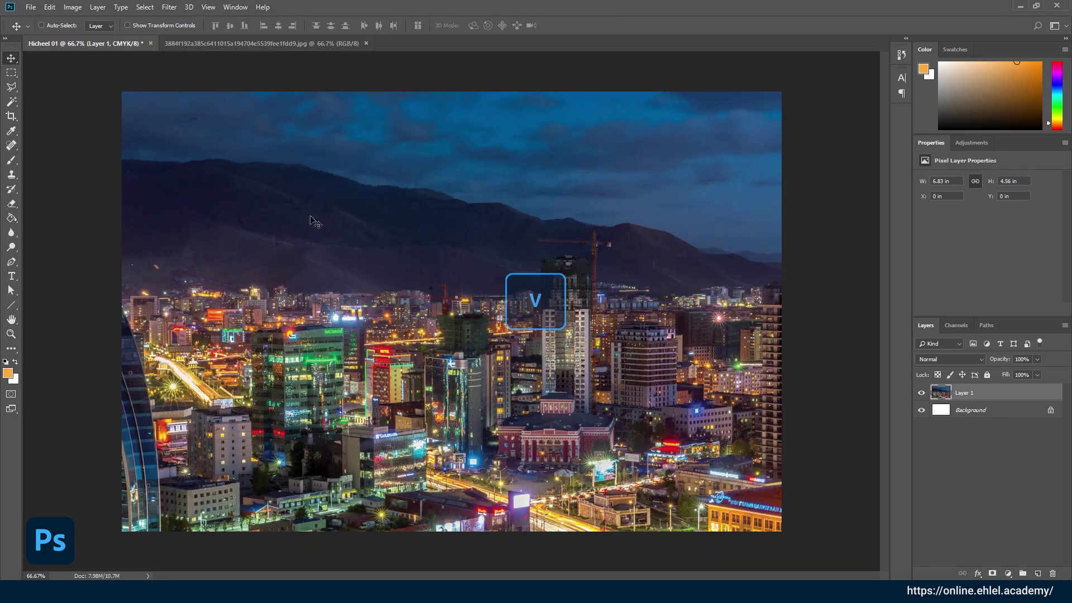
{"action": "mouse_move", "coordinate": [383, 232]}
{"action": "left_mouse_down"}
{"action": "mouse_move", "coordinate": [537, 285]}
{"action": "mouse_move", "coordinate": [462, 303]}
{"action": "mouse_move", "coordinate": [572, 215]}
{"action": "mouse_move", "coordinate": [432, 279]}
{"action": "left_mouse_up"}
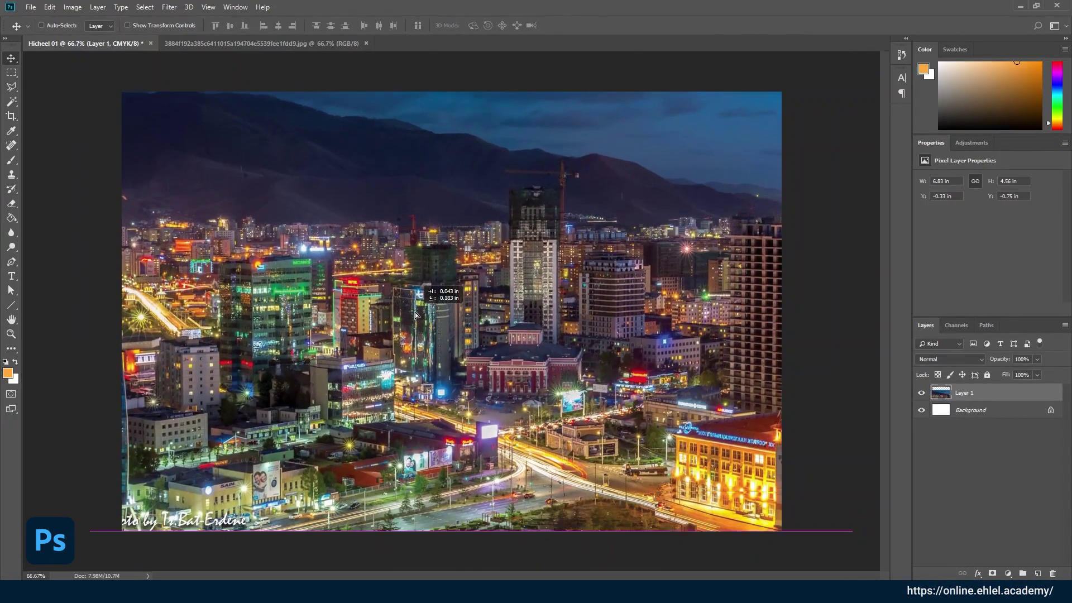
{"action": "left_click_drag", "start_coordinate": [433, 279], "coordinate": [426, 324]}
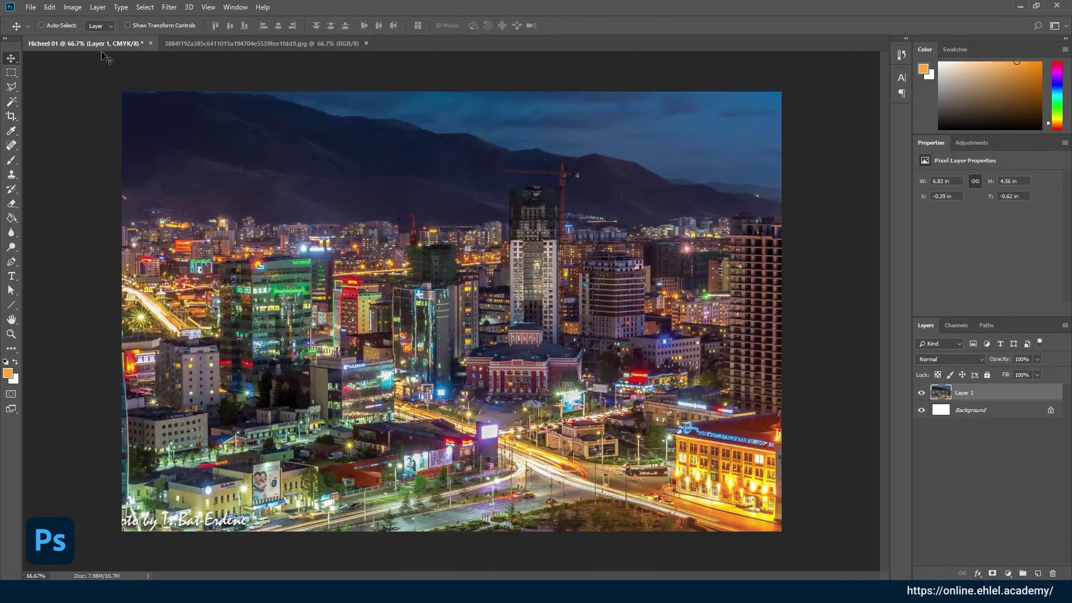
{"action": "left_click", "coordinate": [229, 42]}
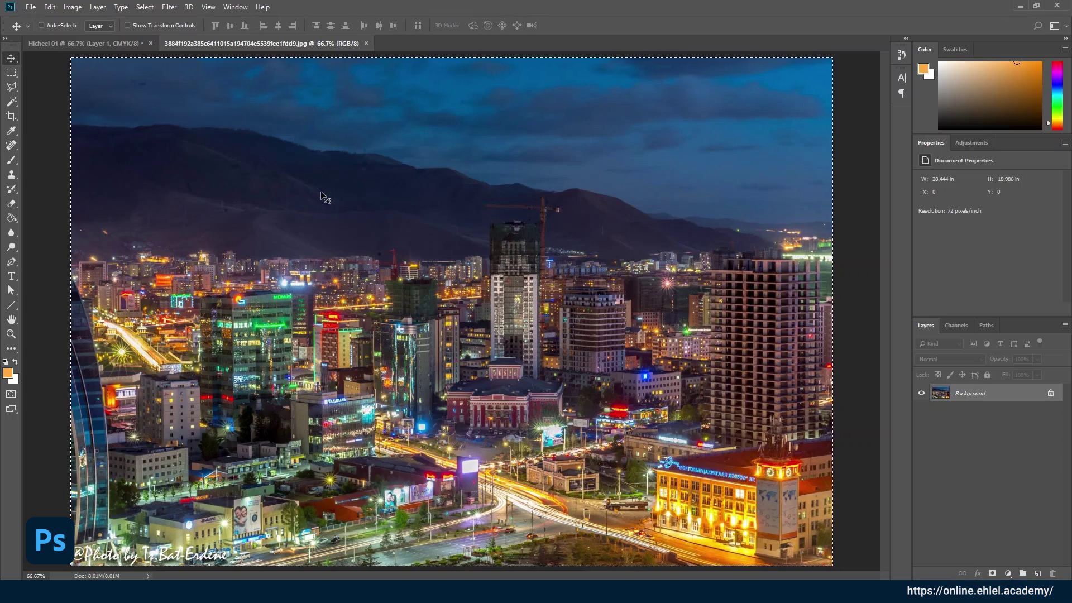
- Copy the city photo into Hicheel 01, then delete the copied layer
{"action": "key", "text": "ctrl+d"}
{"action": "left_click_drag", "start_coordinate": [129, 65], "coordinate": [343, 205]}
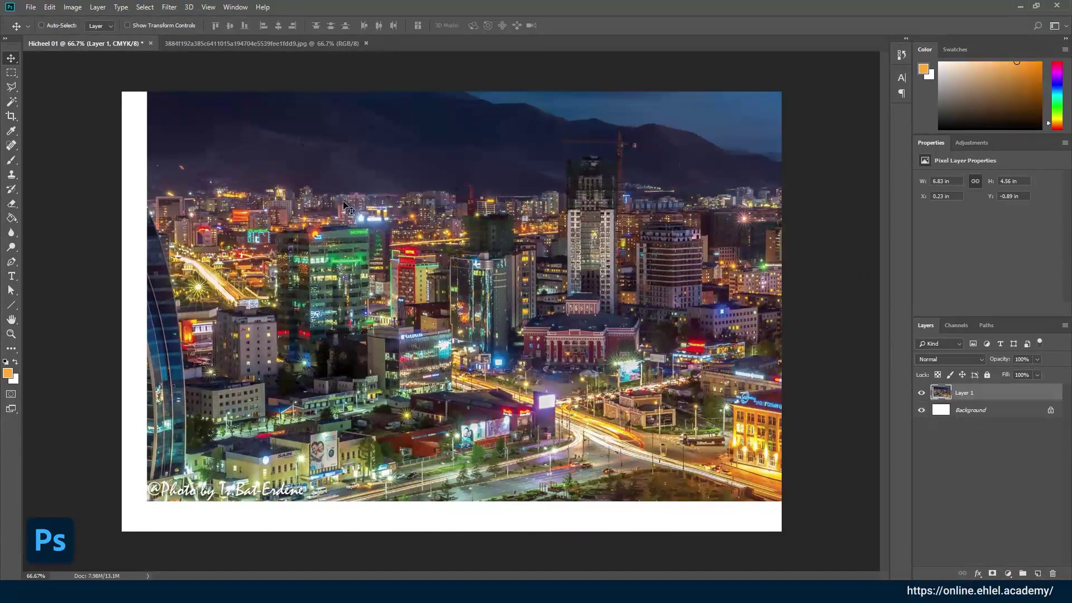
{"action": "key", "text": "Delete"}
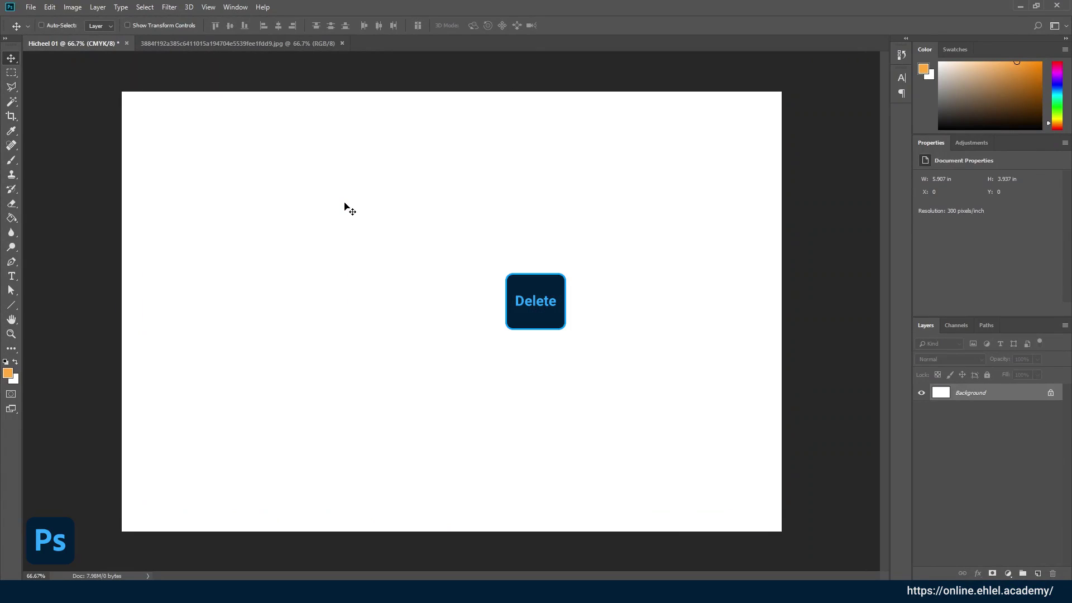
{"action": "left_click", "coordinate": [229, 43]}
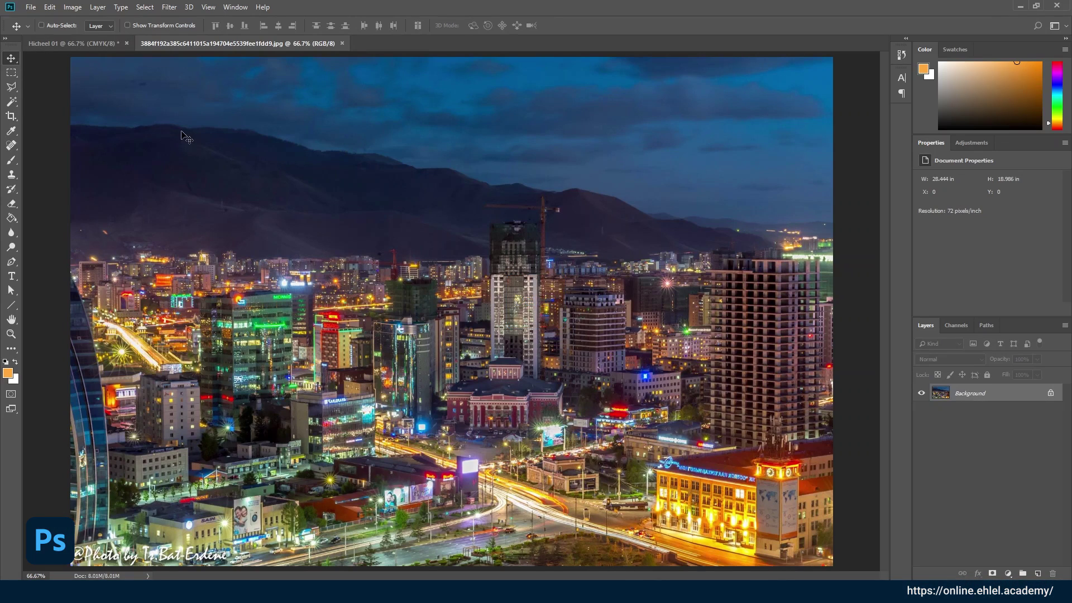
- Copy the city photo into Hicheel 01 again and undo it, leaving only the white background
{"action": "mouse_move", "coordinate": [172, 118]}
{"action": "left_mouse_down"}
{"action": "mouse_move", "coordinate": [96, 46]}
{"action": "mouse_move", "coordinate": [264, 158]}
{"action": "mouse_move", "coordinate": [347, 270]}
{"action": "mouse_move", "coordinate": [386, 270]}
{"action": "mouse_move", "coordinate": [407, 209]}
{"action": "mouse_move", "coordinate": [417, 287]}
{"action": "left_mouse_up"}
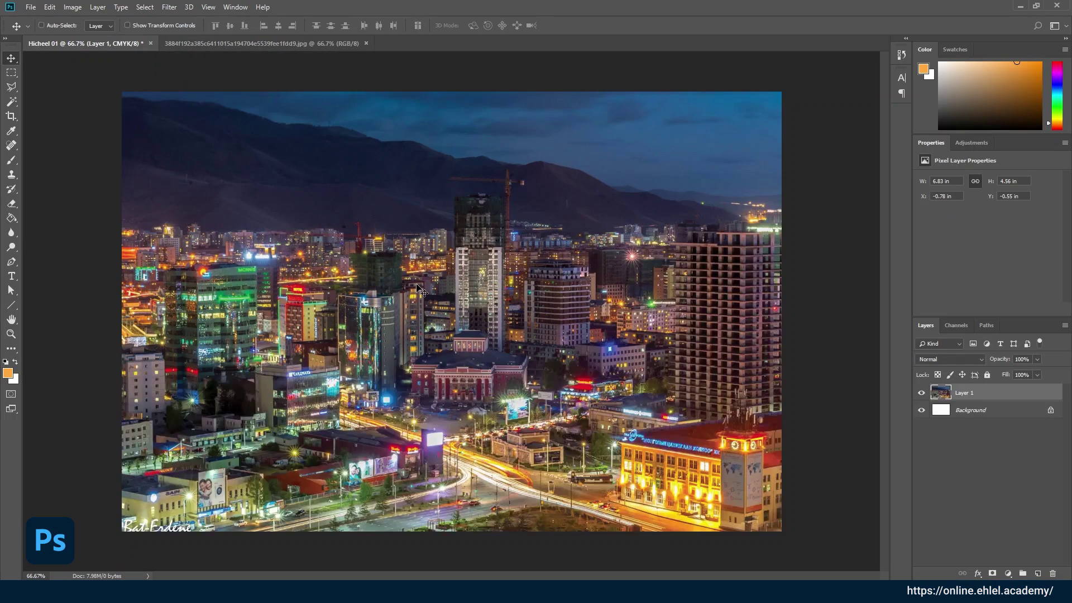
{"action": "mouse_move", "coordinate": [313, 430]}
{"action": "left_mouse_down"}
{"action": "mouse_move", "coordinate": [578, 404]}
{"action": "mouse_move", "coordinate": [491, 426]}
{"action": "mouse_move", "coordinate": [485, 399]}
{"action": "mouse_move", "coordinate": [515, 391]}
{"action": "left_mouse_up"}
{"action": "key", "text": "ctrl+Tab"}
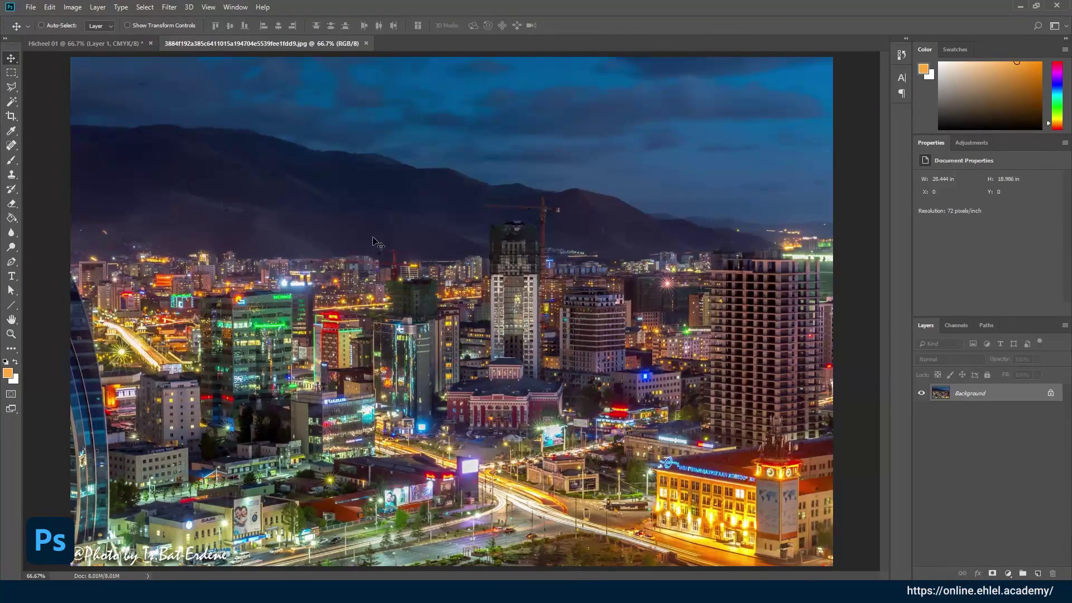
{"action": "left_click", "coordinate": [32, 6]}
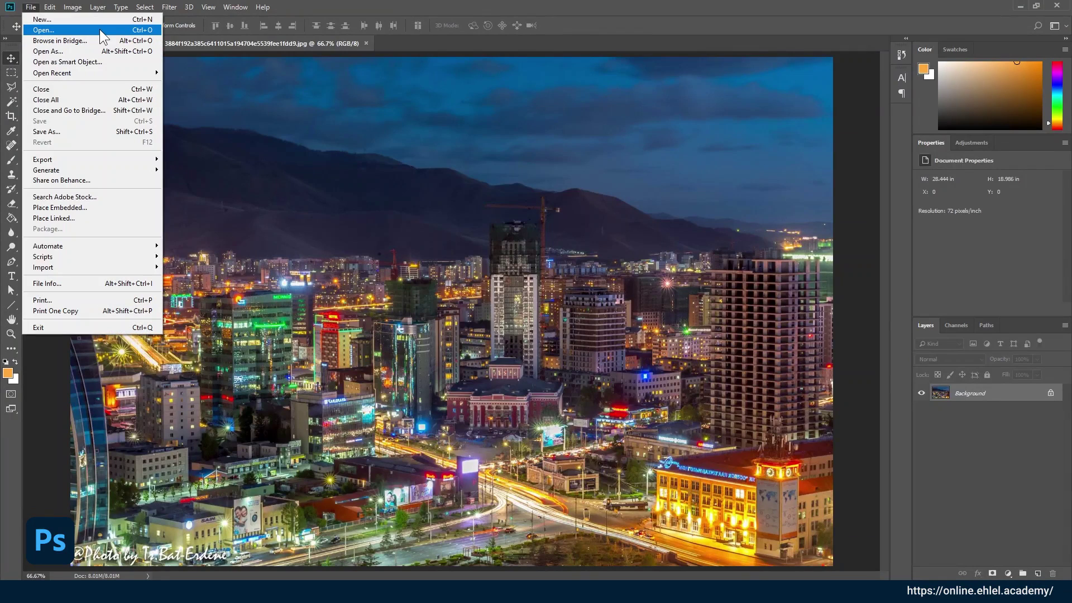
{"action": "left_click", "coordinate": [334, 190]}
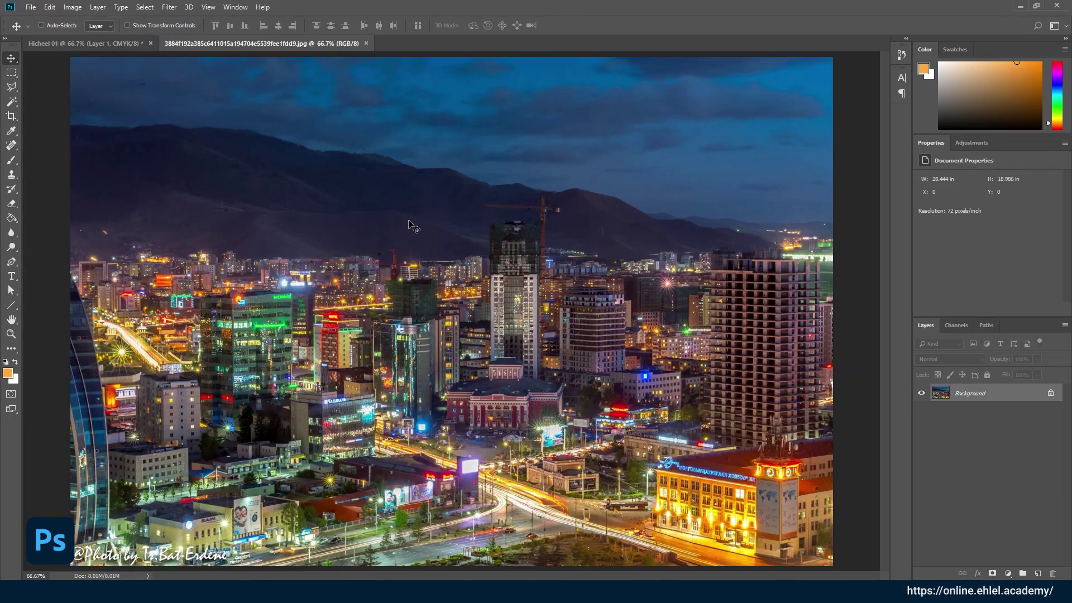
{"action": "left_click_drag", "start_coordinate": [413, 227], "coordinate": [381, 239]}
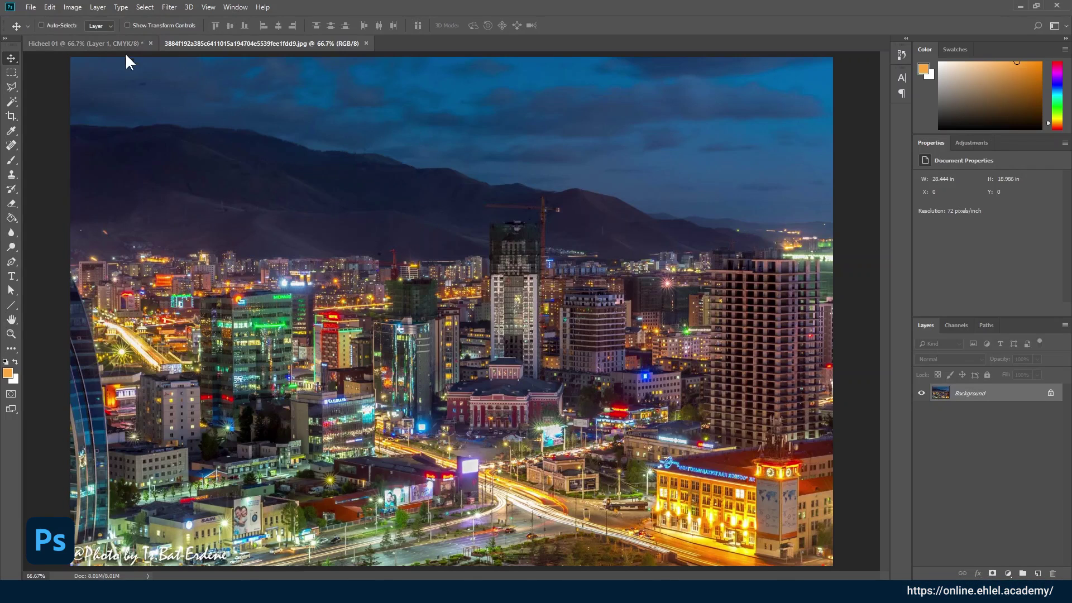
{"action": "key", "text": "ctrl+z"}
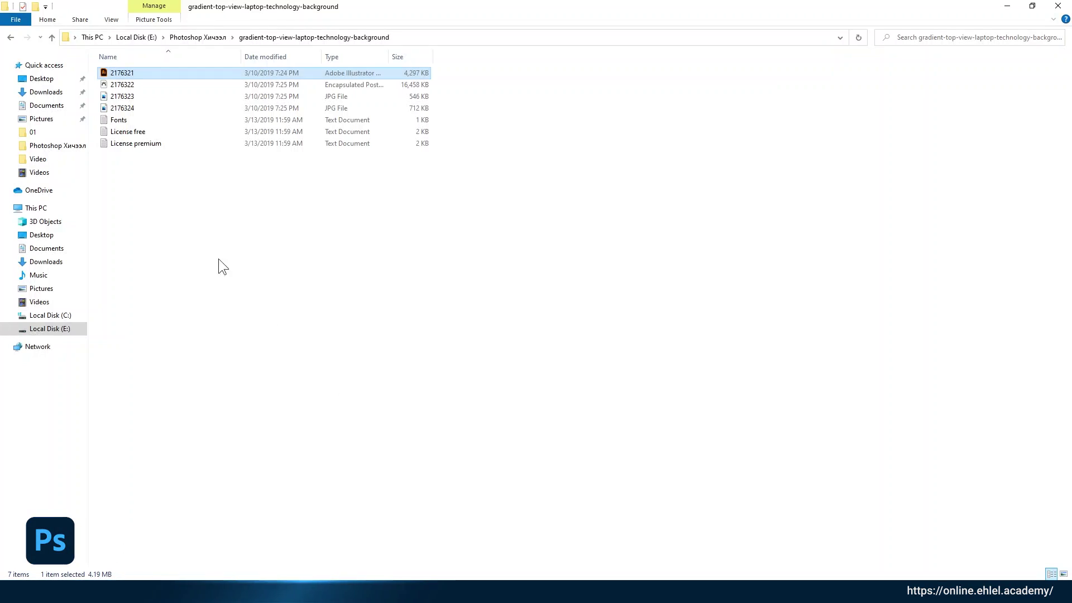
- Drag the night city JPG from the Photoshop Хичээл folder onto the Hicheel 01 canvas
{"action": "left_click", "coordinate": [56, 146]}
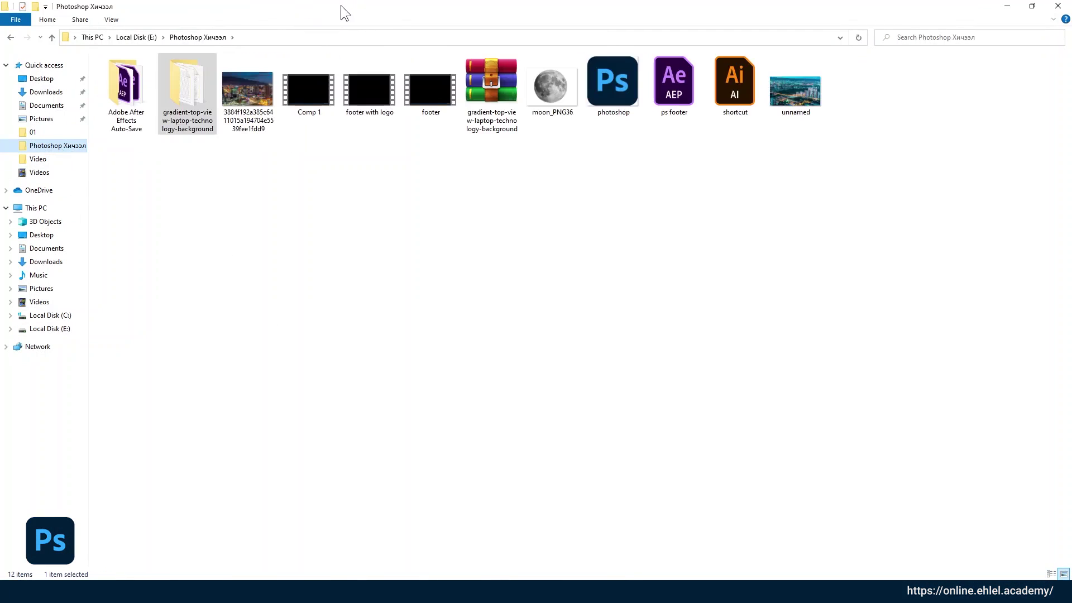
{"action": "left_click_drag", "start_coordinate": [340, 5], "coordinate": [477, 187]}
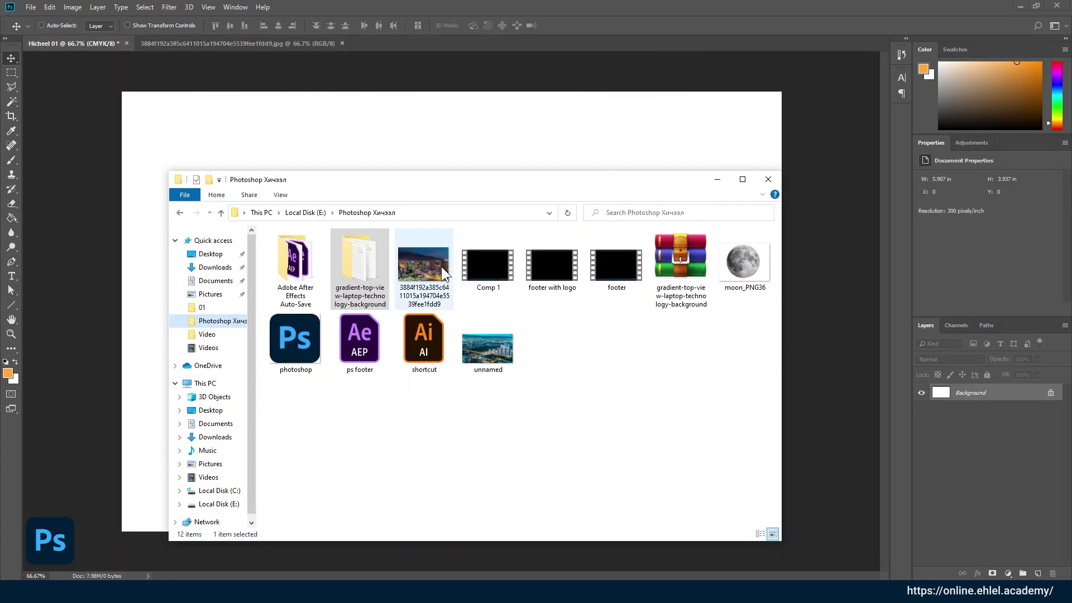
{"action": "left_click", "coordinate": [426, 274]}
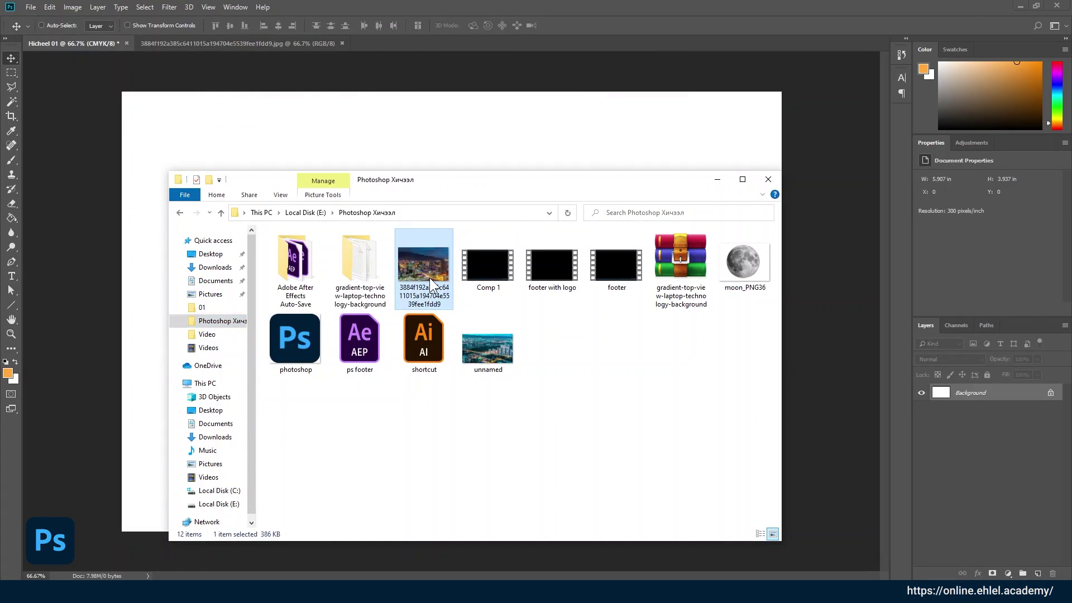
{"action": "left_click_drag", "start_coordinate": [430, 276], "coordinate": [384, 144]}
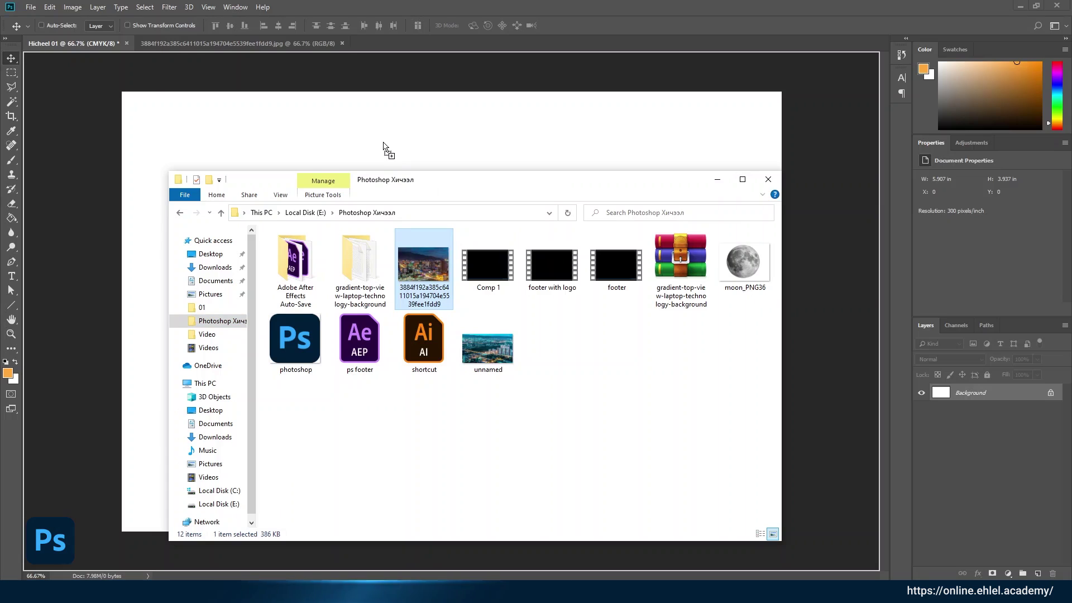
{"action": "mouse_move", "coordinate": [384, 144]}
{"action": "left_mouse_down"}
{"action": "mouse_move", "coordinate": [401, 134]}
{"action": "mouse_move", "coordinate": [392, 129]}
{"action": "left_mouse_up"}
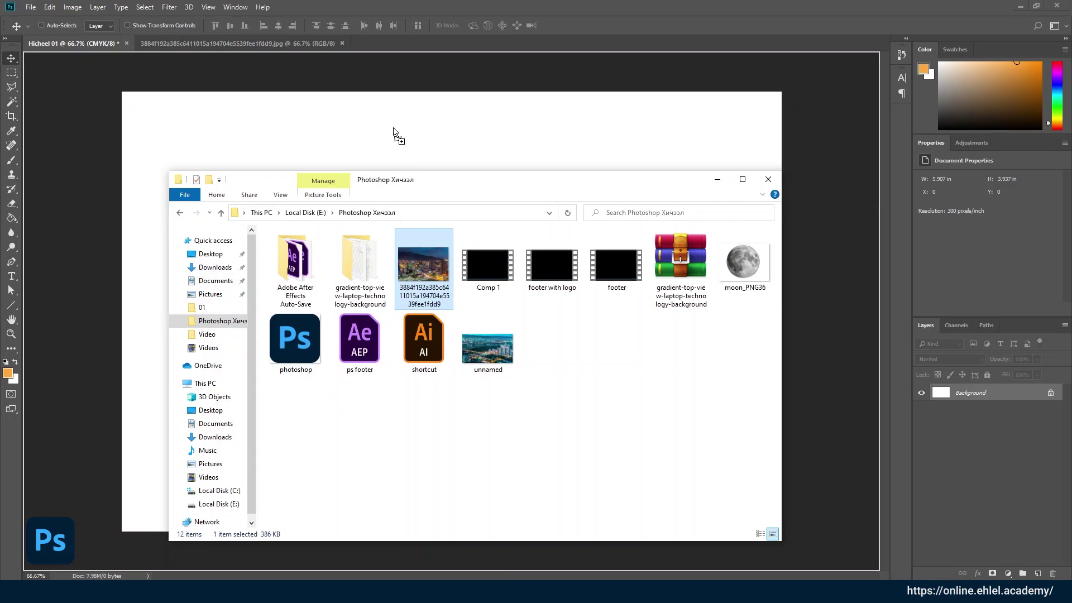
{"action": "left_click_drag", "start_coordinate": [393, 134], "coordinate": [390, 127]}
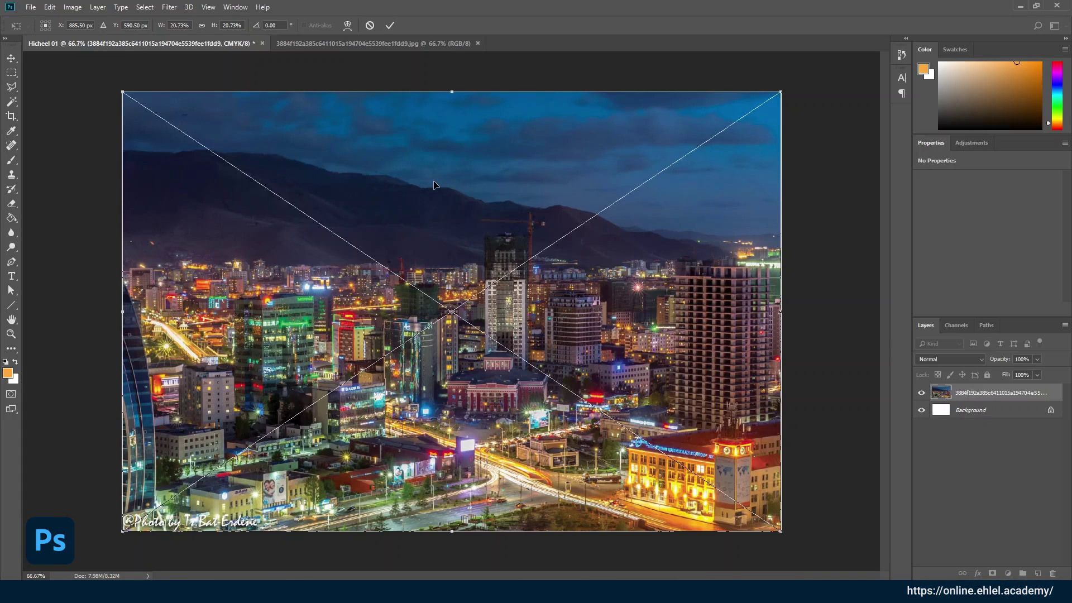
- Re-drop the city photo, commit it as an embedded smart object filling Hicheel 01, and reposition it
{"action": "key", "text": "Escape"}
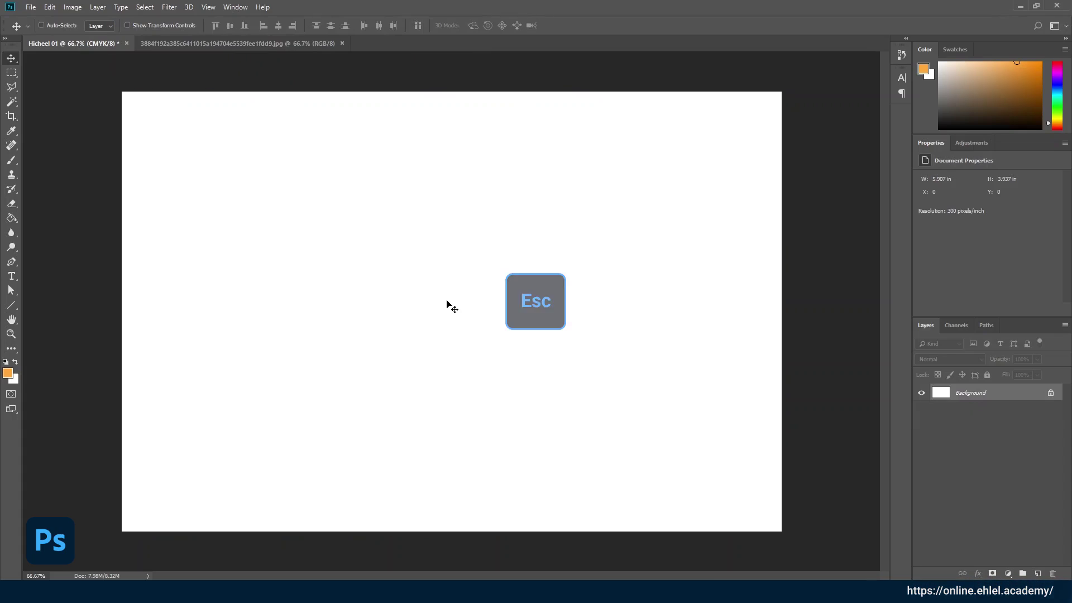
{"action": "mouse_move", "coordinate": [423, 263]}
{"action": "left_mouse_down"}
{"action": "mouse_move", "coordinate": [414, 250]}
{"action": "mouse_move", "coordinate": [449, 327]}
{"action": "left_mouse_up"}
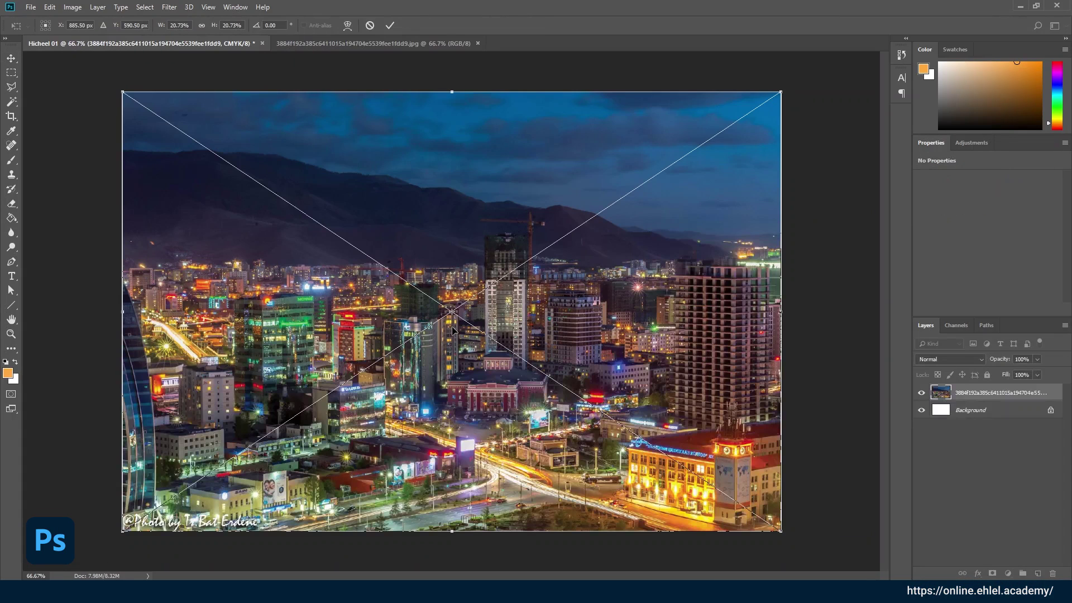
{"action": "key", "text": "Return"}
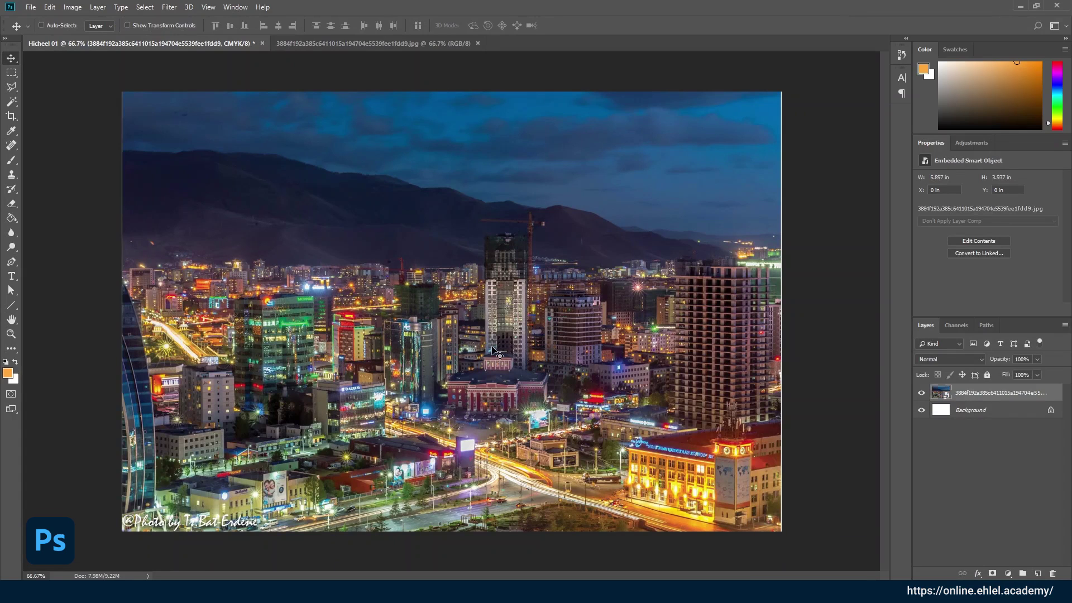
{"action": "mouse_move", "coordinate": [494, 352]}
{"action": "left_mouse_down"}
{"action": "mouse_move", "coordinate": [168, 245]}
{"action": "mouse_move", "coordinate": [286, 195]}
{"action": "left_mouse_up"}
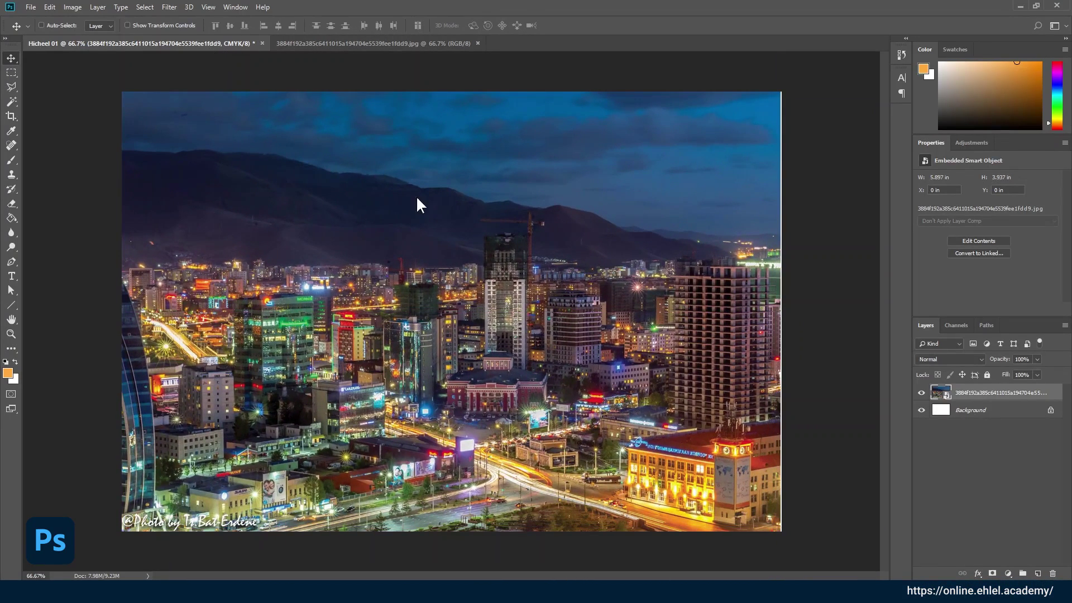
{"action": "left_click", "coordinate": [362, 45]}
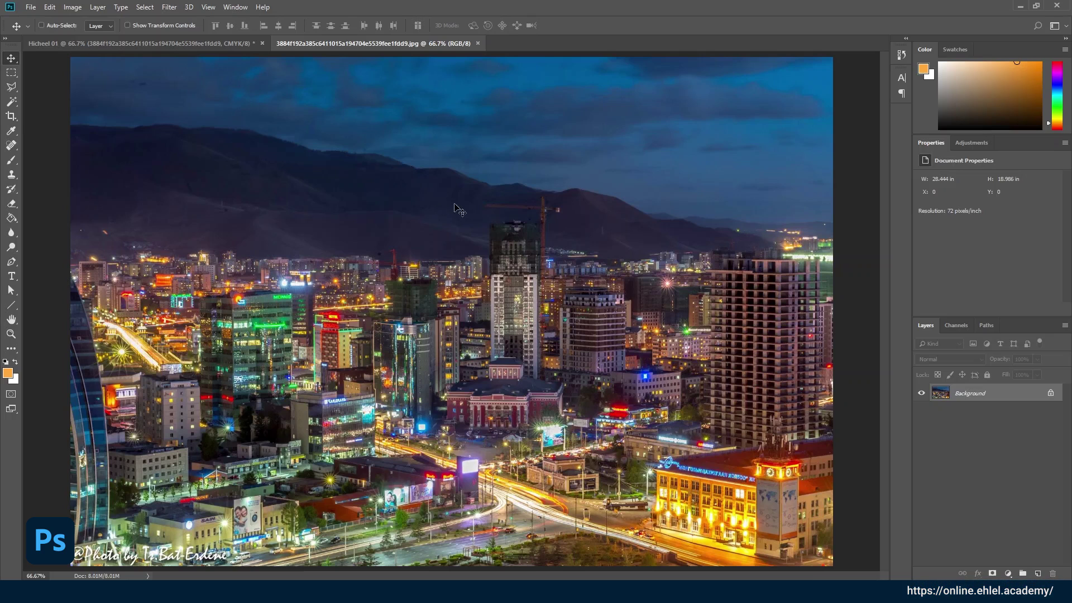
- Copy the city photo into Hicheel 01, nudge it, then close the original city JPG document
{"action": "left_click_drag", "start_coordinate": [459, 209], "coordinate": [487, 165]}
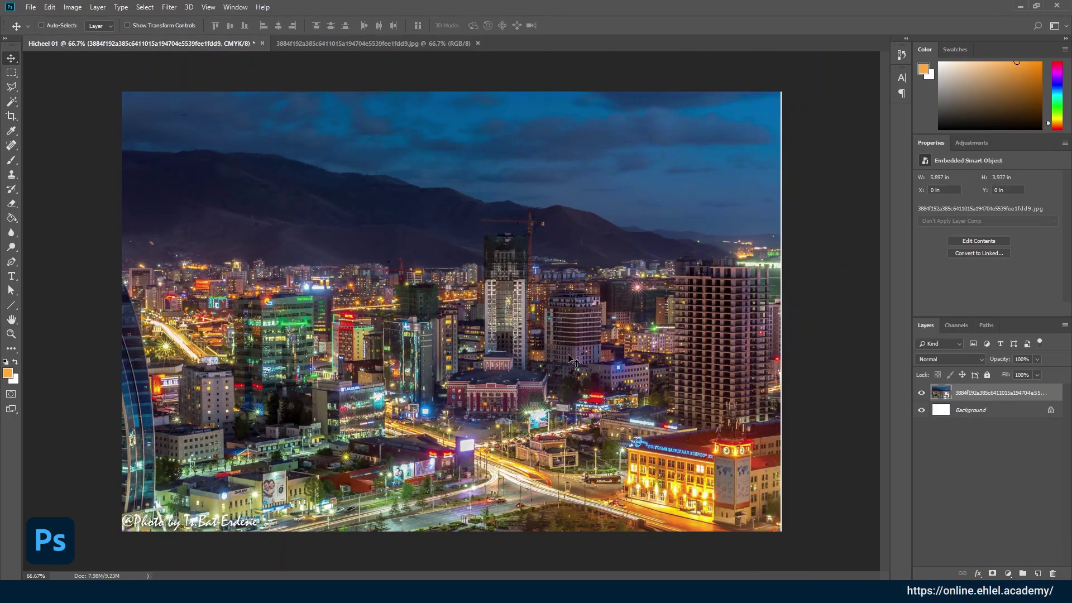
{"action": "key", "text": "shift+Down"}
{"action": "key", "text": "shift+Down"}
{"action": "key", "text": "shift+Down"}
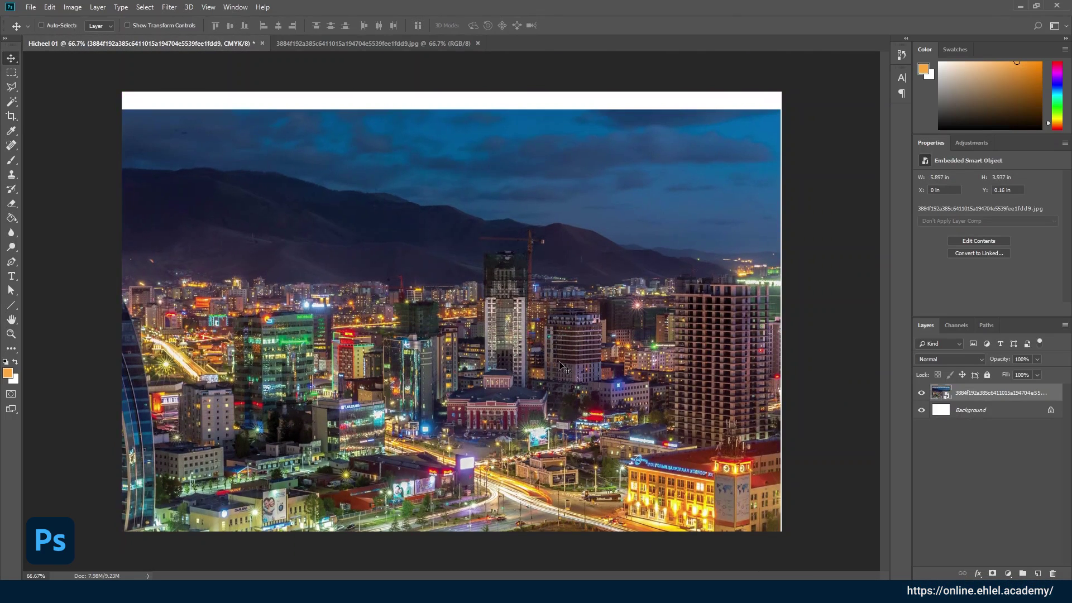
{"action": "key", "text": "shift+Up"}
{"action": "key", "text": "shift+Up"}
{"action": "key", "text": "shift+Up"}
{"action": "key", "text": "shift+Up"}
{"action": "key", "text": "shift+Up"}
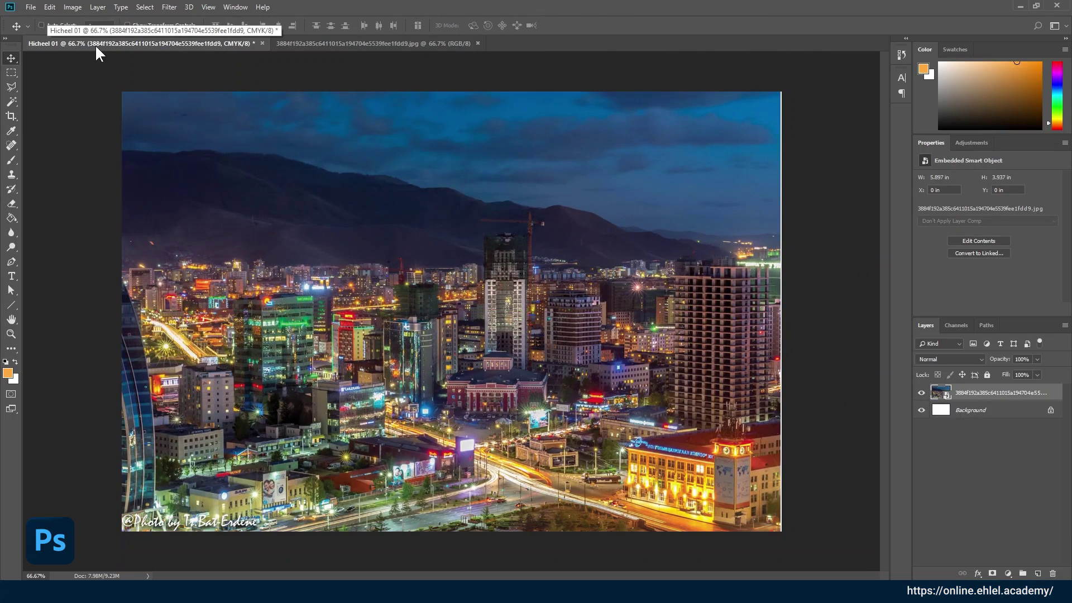
{"action": "left_click", "coordinate": [326, 43]}
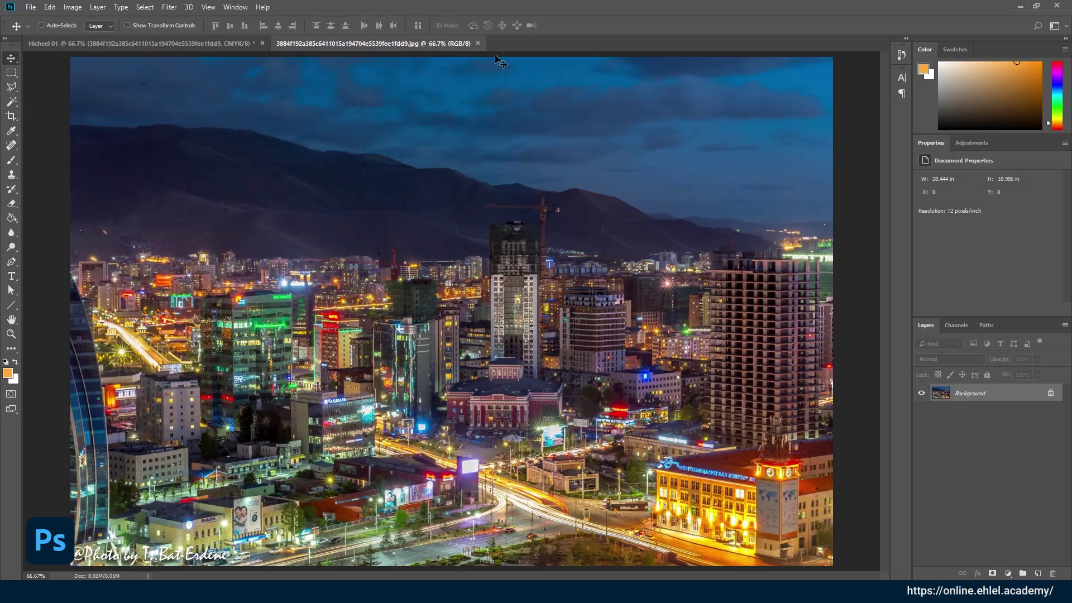
{"action": "left_click", "coordinate": [478, 43]}
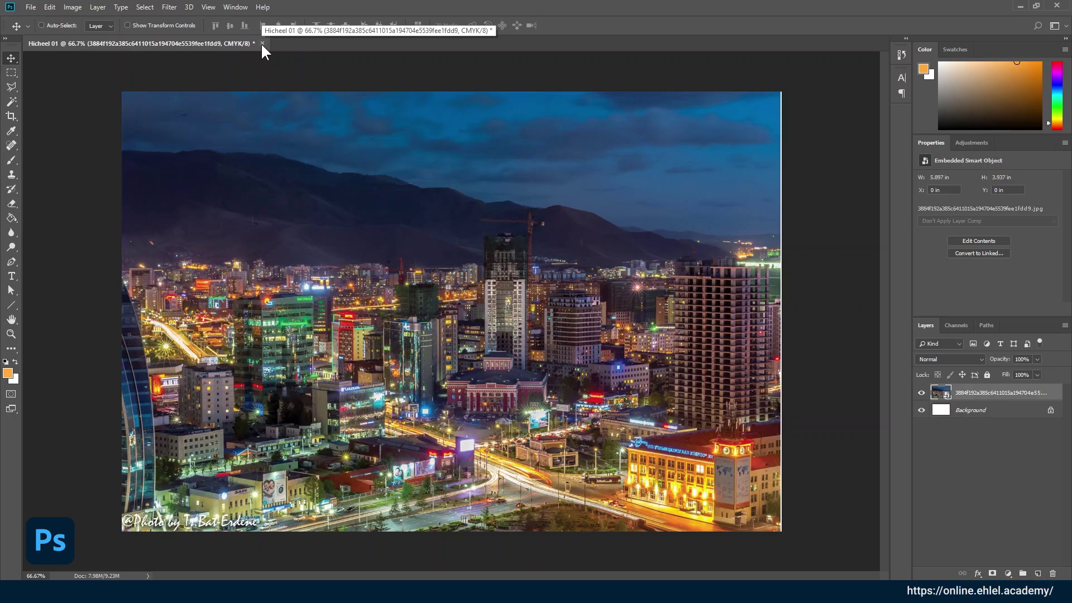
- Reopen the city JPG as a separate document by dropping it from Explorer onto the tab bar
{"action": "left_click", "coordinate": [31, 7]}
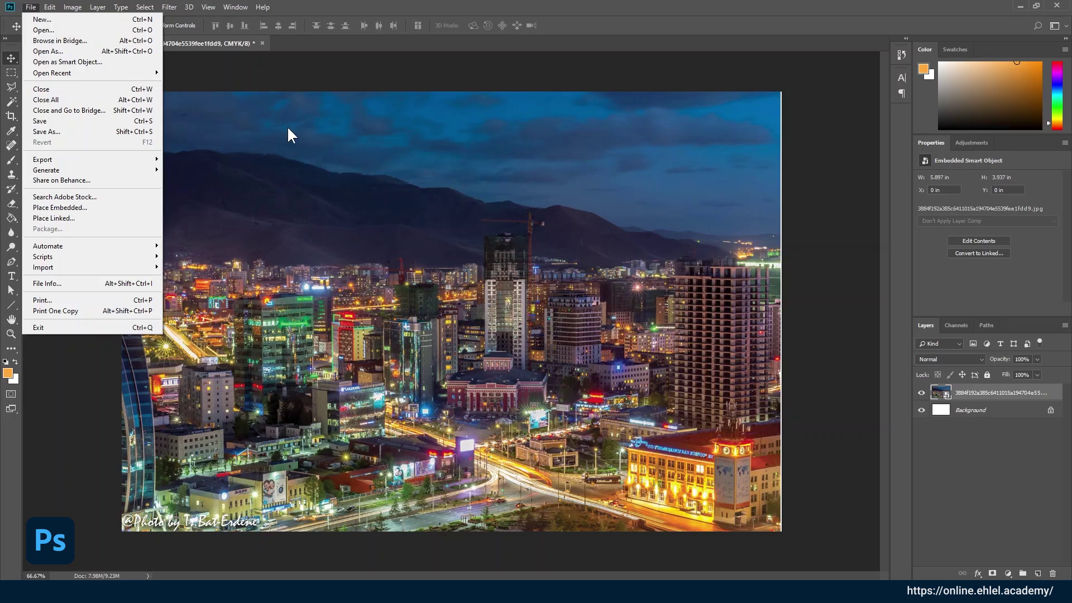
{"action": "left_click", "coordinate": [358, 147]}
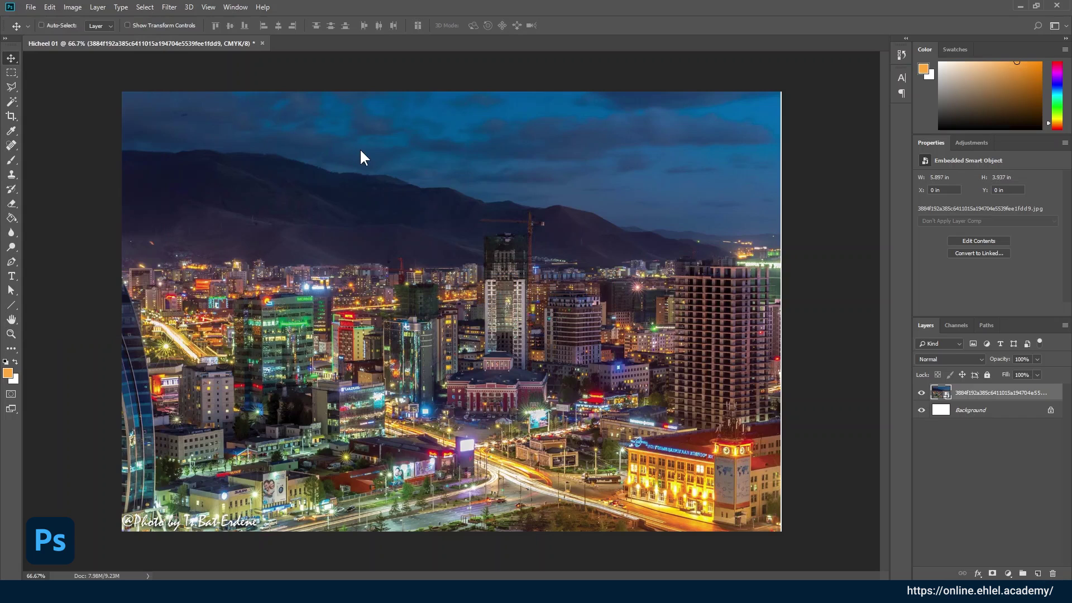
{"action": "mouse_move", "coordinate": [231, 254]}
{"action": "left_mouse_down"}
{"action": "mouse_move", "coordinate": [244, 301]}
{"action": "mouse_move", "coordinate": [235, 271]}
{"action": "left_mouse_up"}
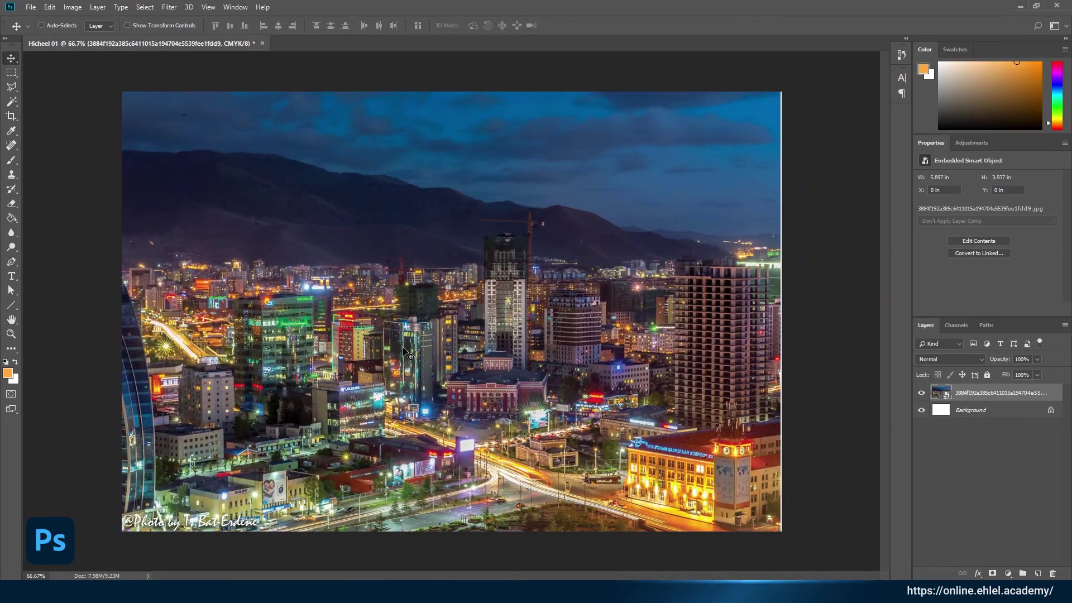
{"action": "key", "text": "alt+Tab"}
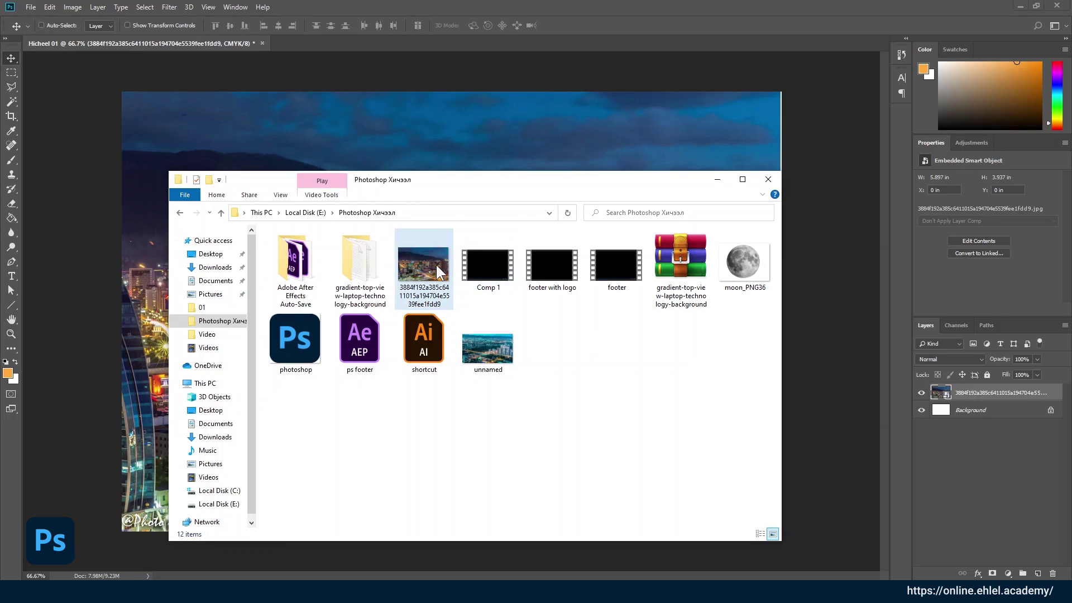
{"action": "left_click_drag", "start_coordinate": [433, 268], "coordinate": [370, 142]}
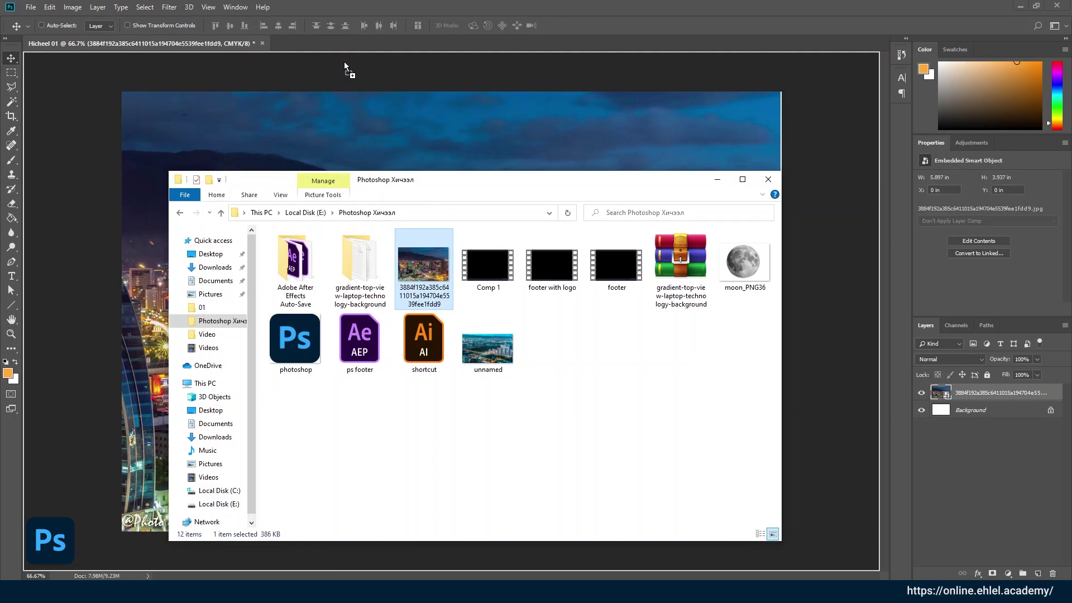
{"action": "left_click_drag", "start_coordinate": [344, 62], "coordinate": [341, 42]}
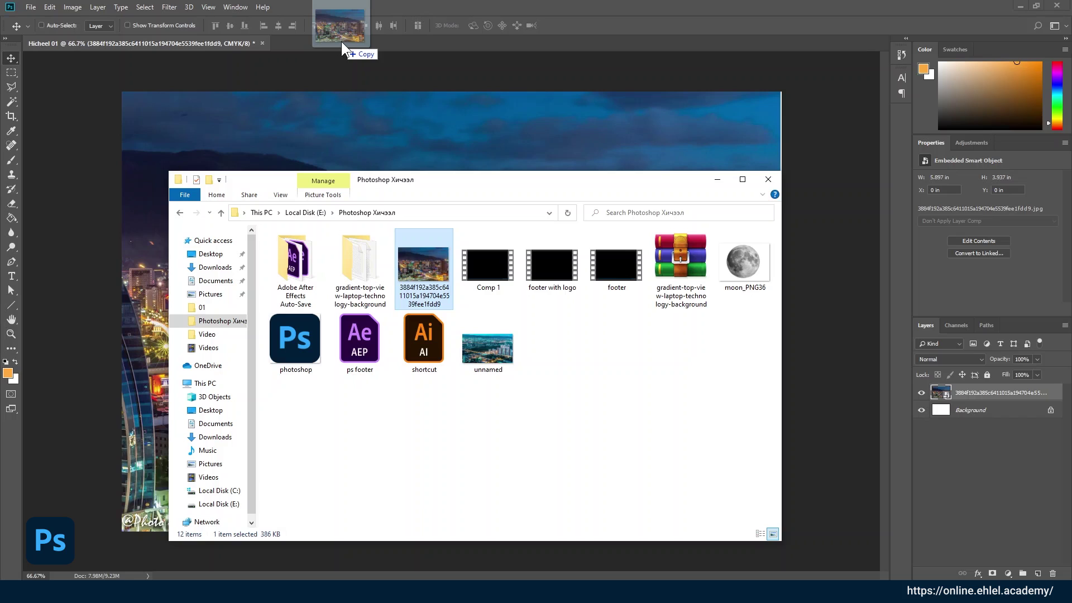
{"action": "left_click_drag", "start_coordinate": [342, 42], "coordinate": [376, 127]}
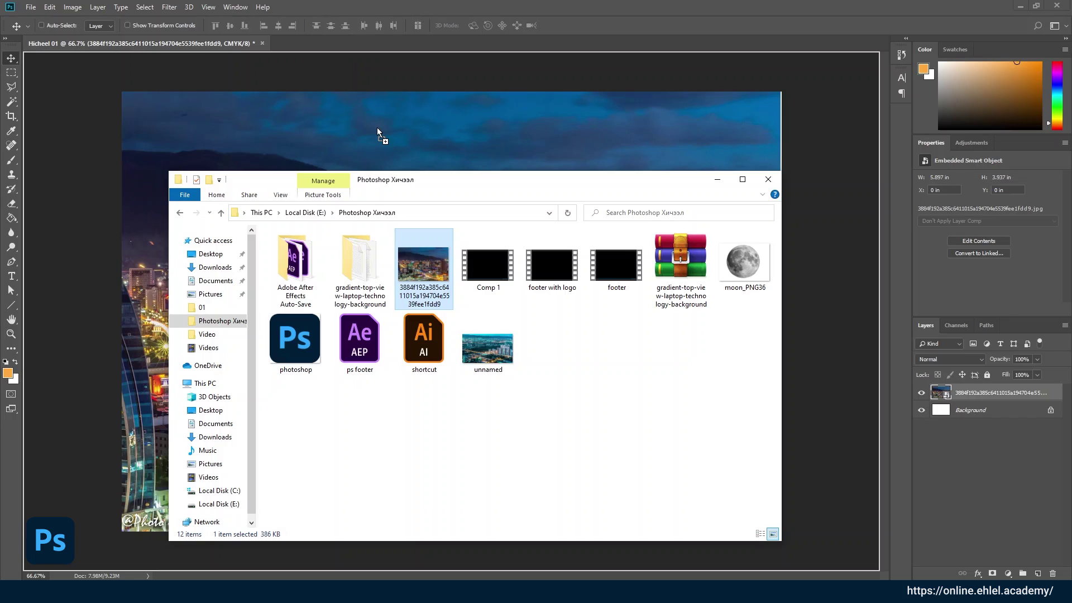
{"action": "left_click_drag", "start_coordinate": [359, 49], "coordinate": [355, 46]}
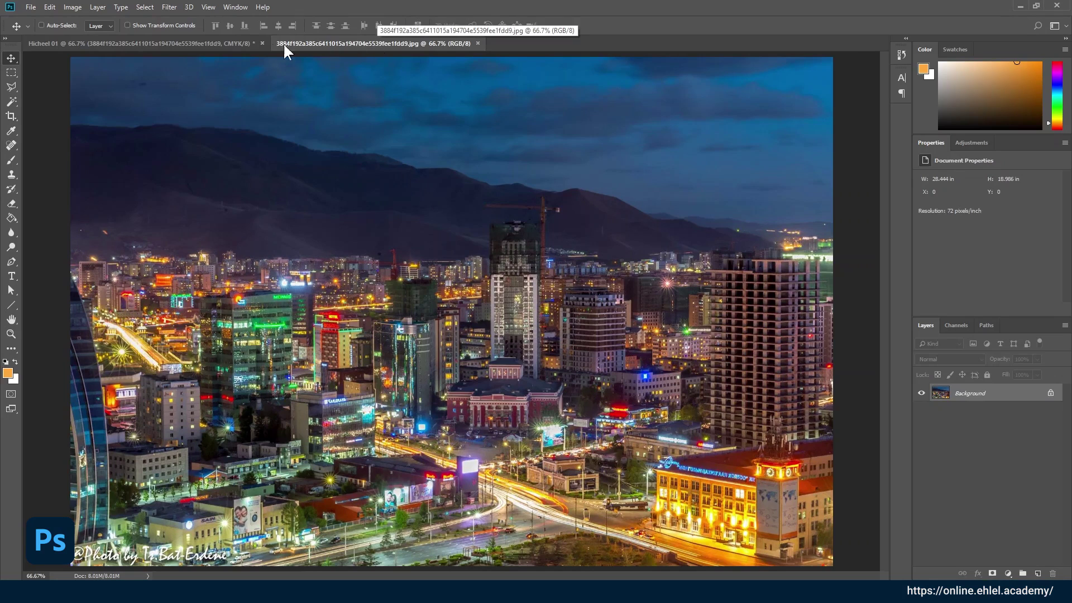
{"action": "left_click", "coordinate": [213, 42]}
{"action": "left_click", "coordinate": [339, 41]}
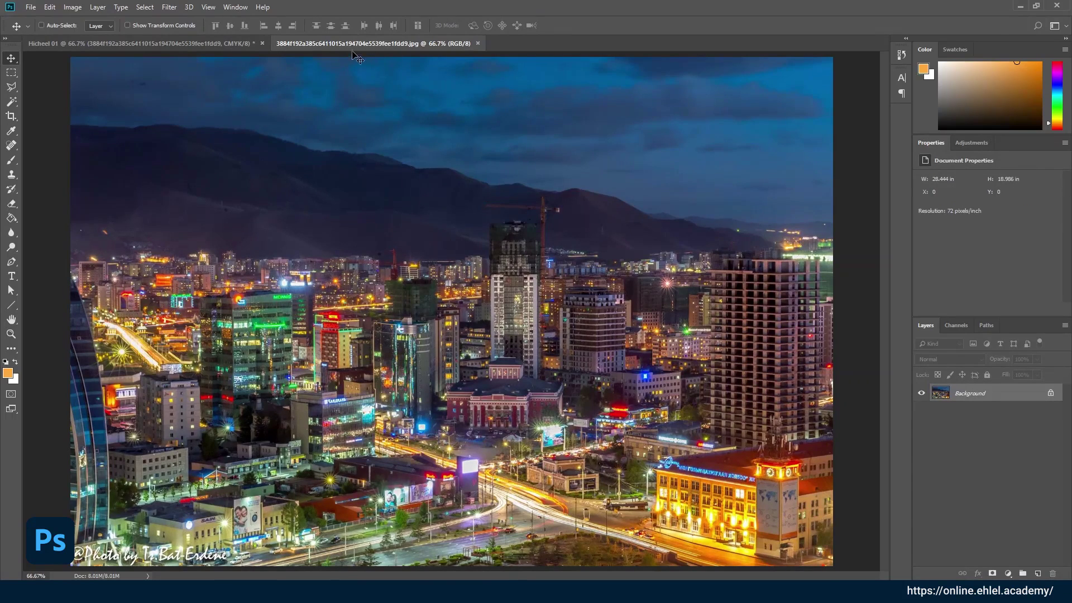
{"action": "left_click", "coordinate": [33, 8]}
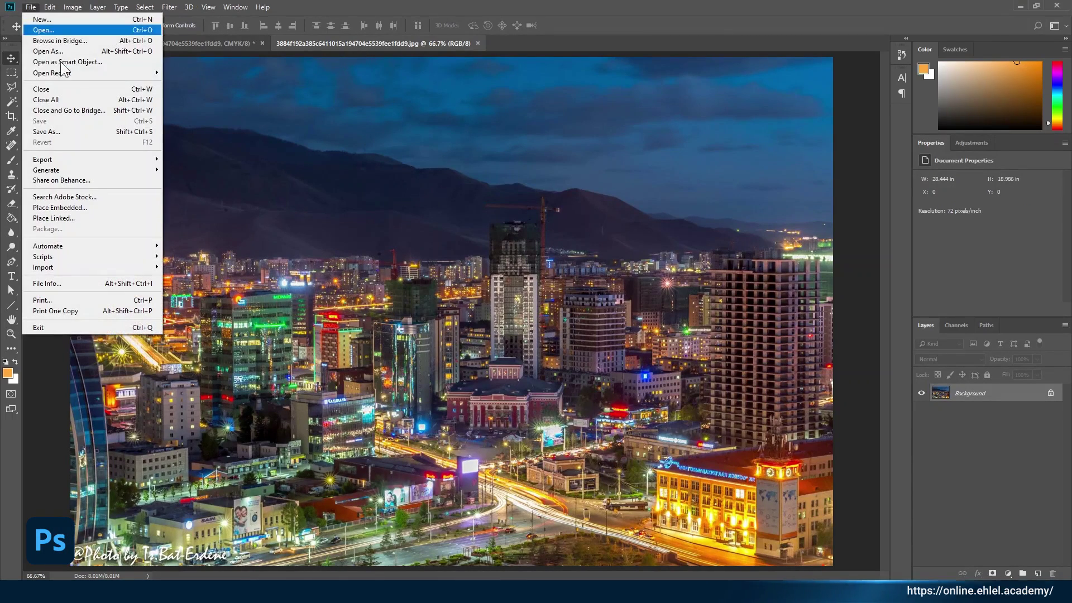
{"action": "left_click", "coordinate": [385, 75]}
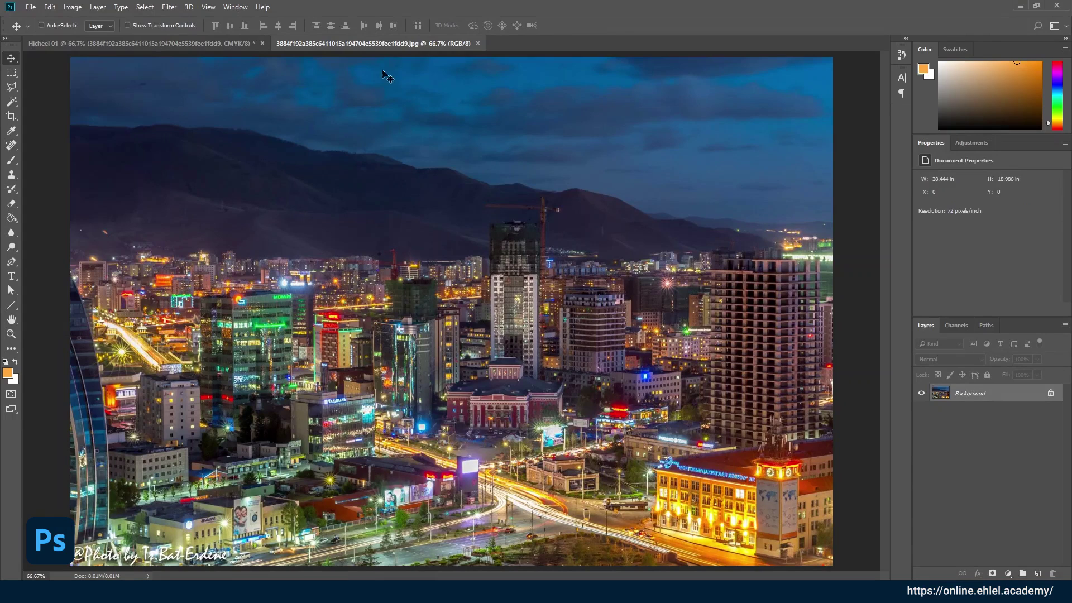
{"action": "left_click", "coordinate": [31, 8]}
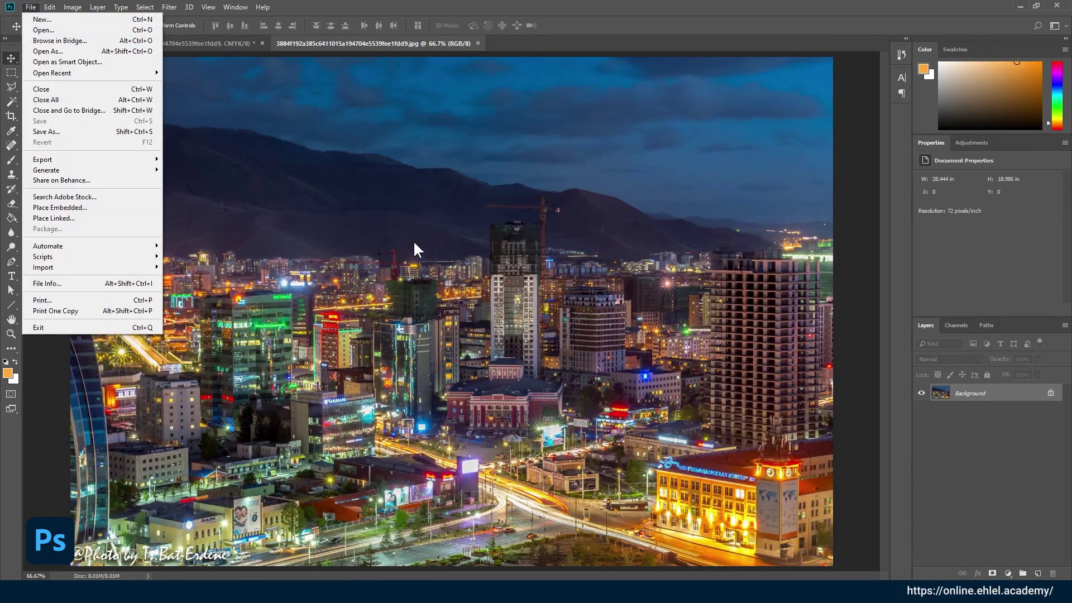
{"action": "left_click", "coordinate": [460, 337]}
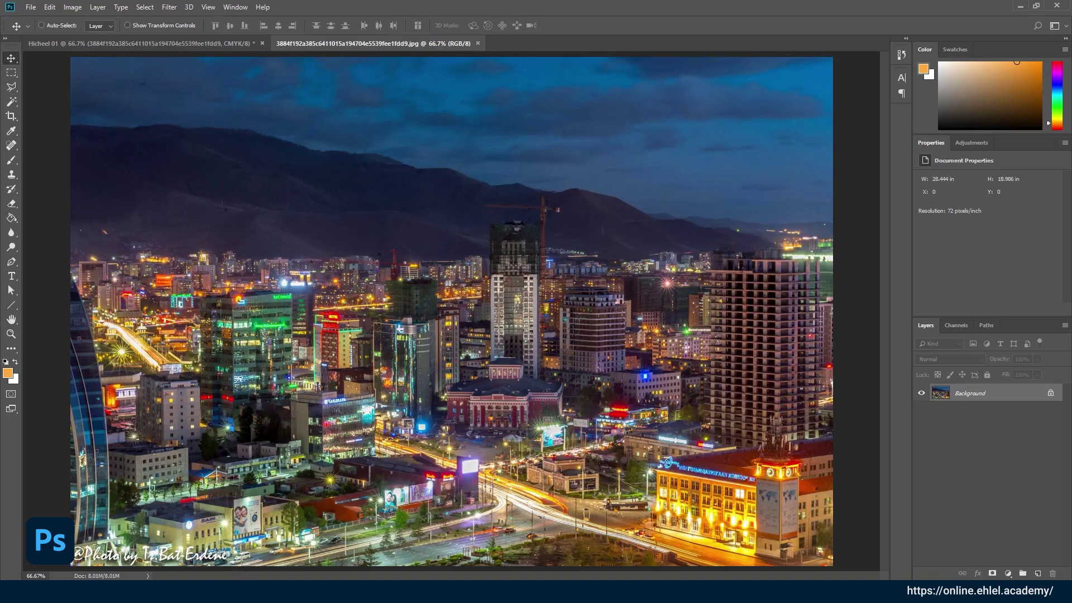
{"action": "left_click", "coordinate": [56, 591]}
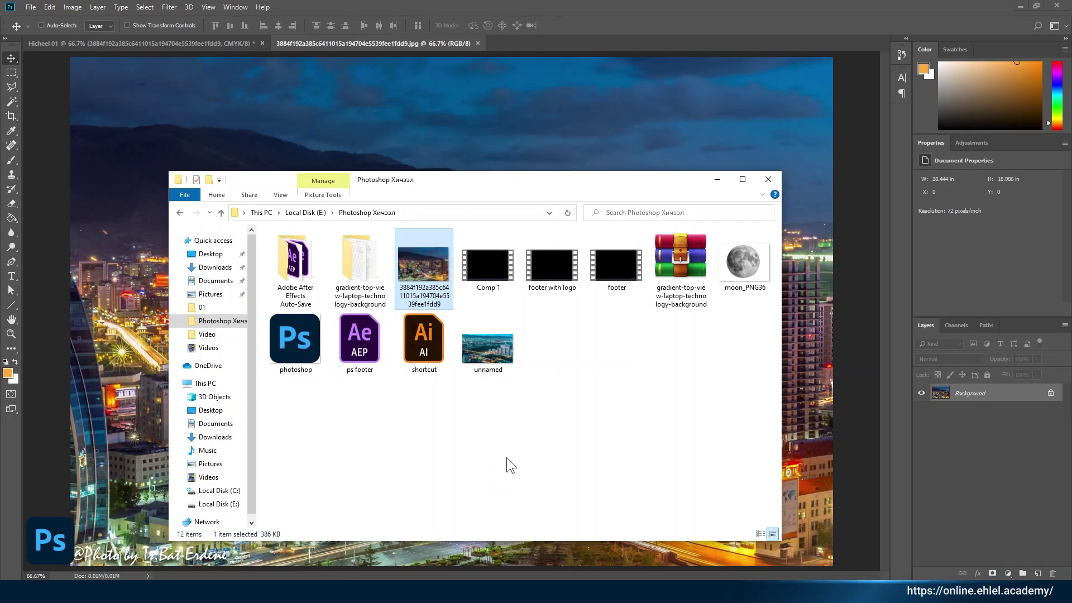
{"action": "left_click", "coordinate": [491, 335]}
{"action": "left_click_drag", "start_coordinate": [535, 58], "coordinate": [534, 33]}
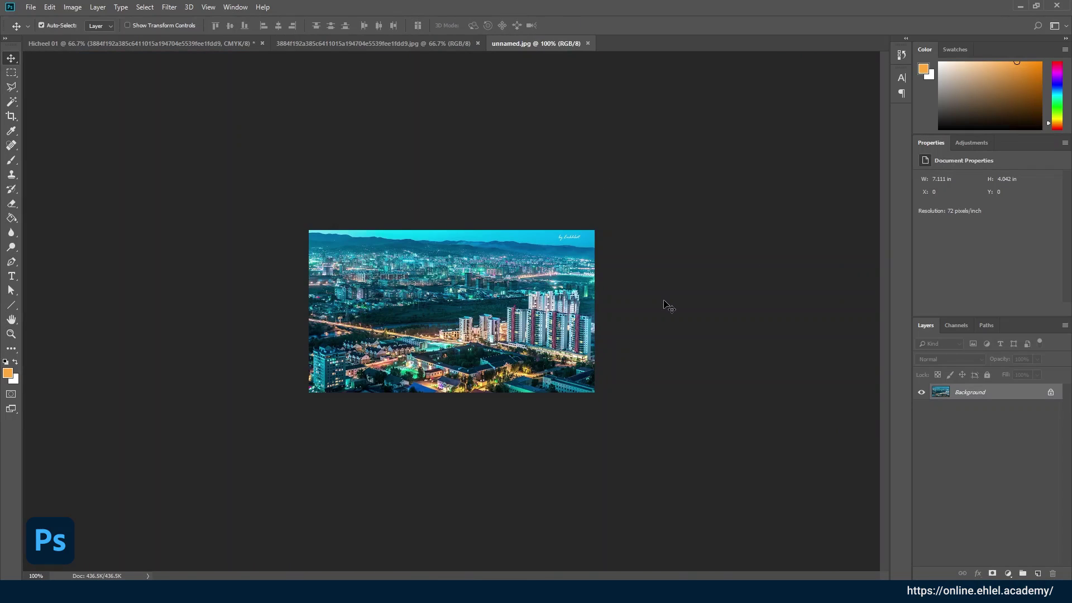
{"action": "key", "text": "ctrl+w"}
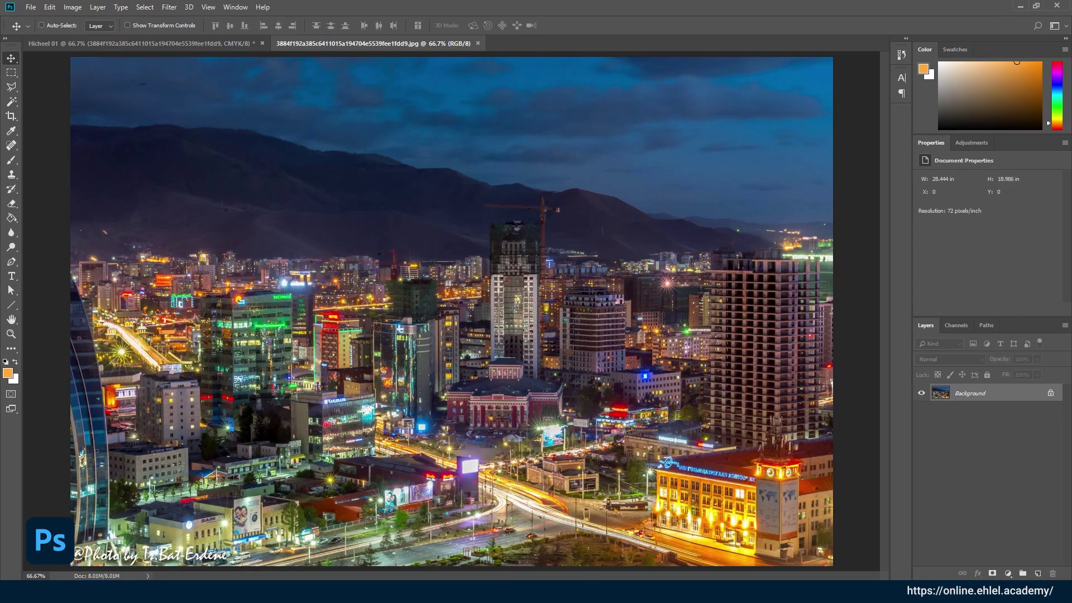
- Drop photoshop.png from the lesson folder onto the city photo and commit the Ps logo placement
{"action": "key", "text": "alt+Tab"}
{"action": "left_click", "coordinate": [557, 411]}
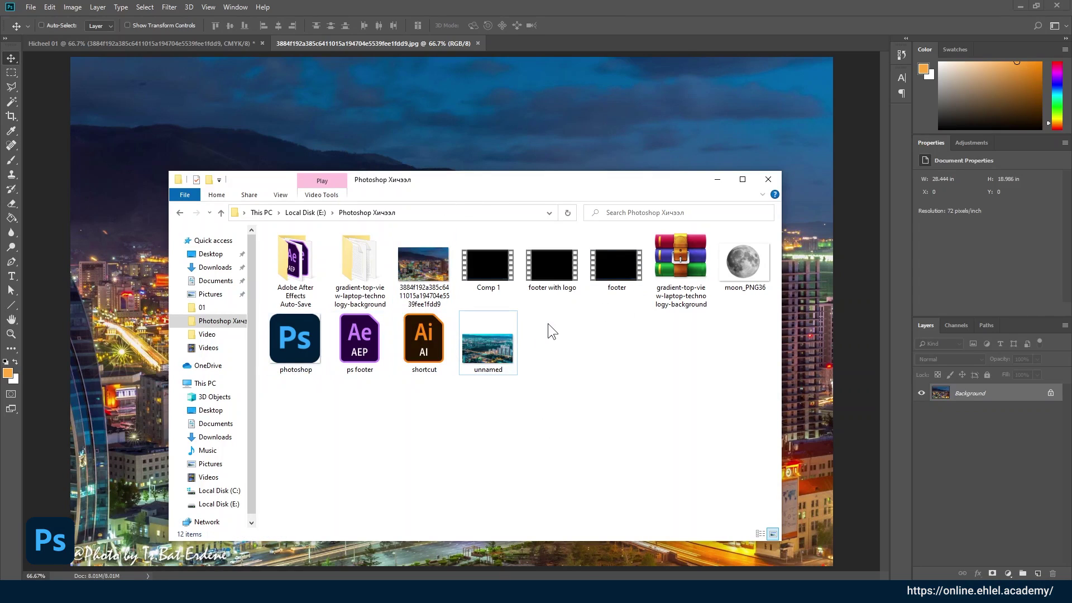
{"action": "left_click", "coordinate": [329, 137]}
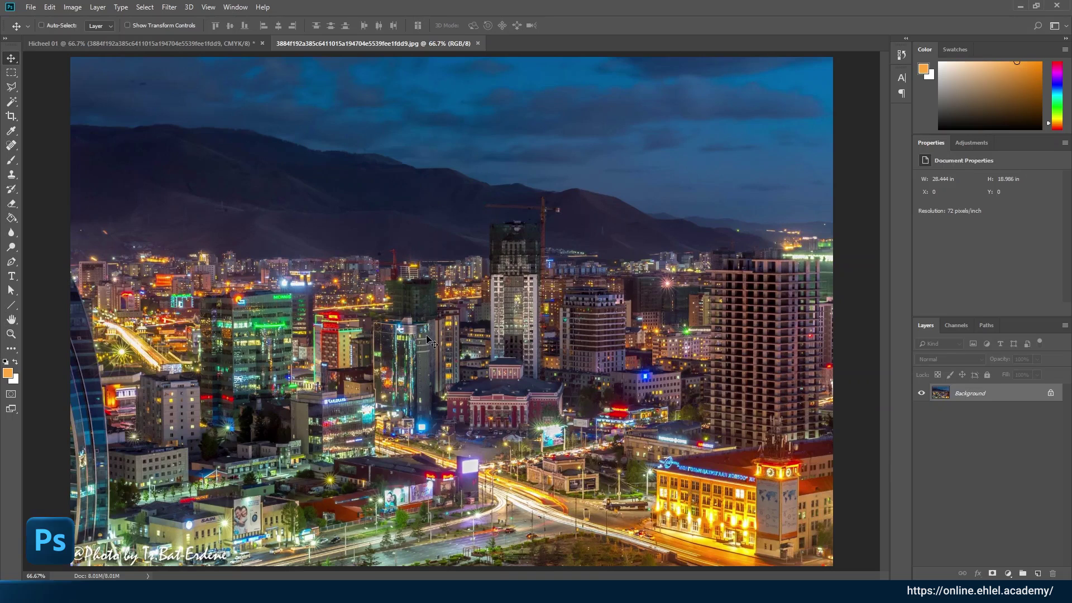
{"action": "key", "text": "alt+Tab"}
{"action": "left_click_drag", "start_coordinate": [287, 335], "coordinate": [357, 116]}
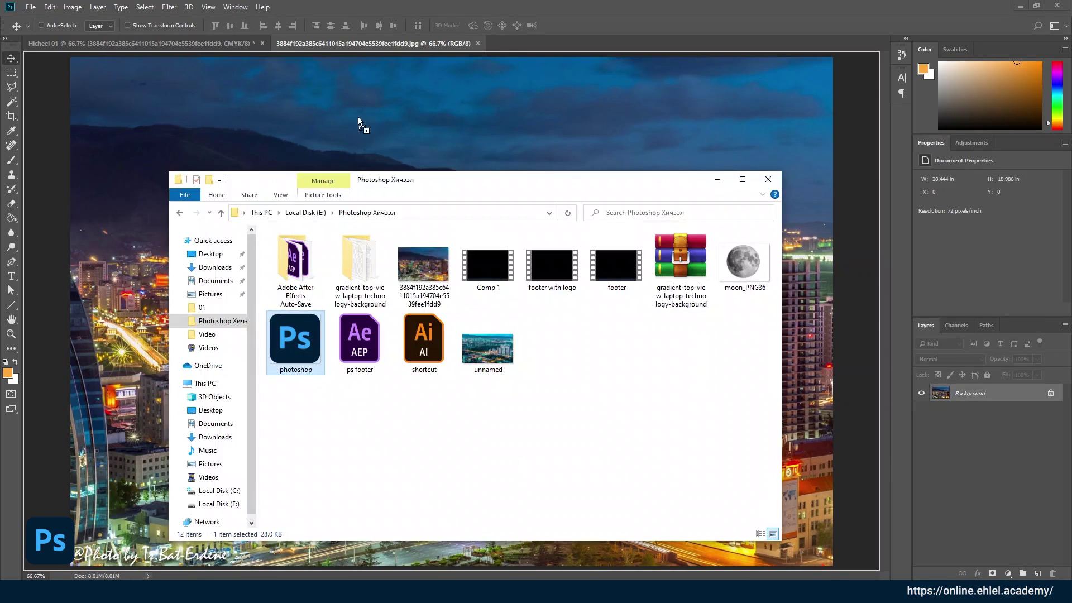
{"action": "left_click_drag", "start_coordinate": [249, 119], "coordinate": [249, 120]}
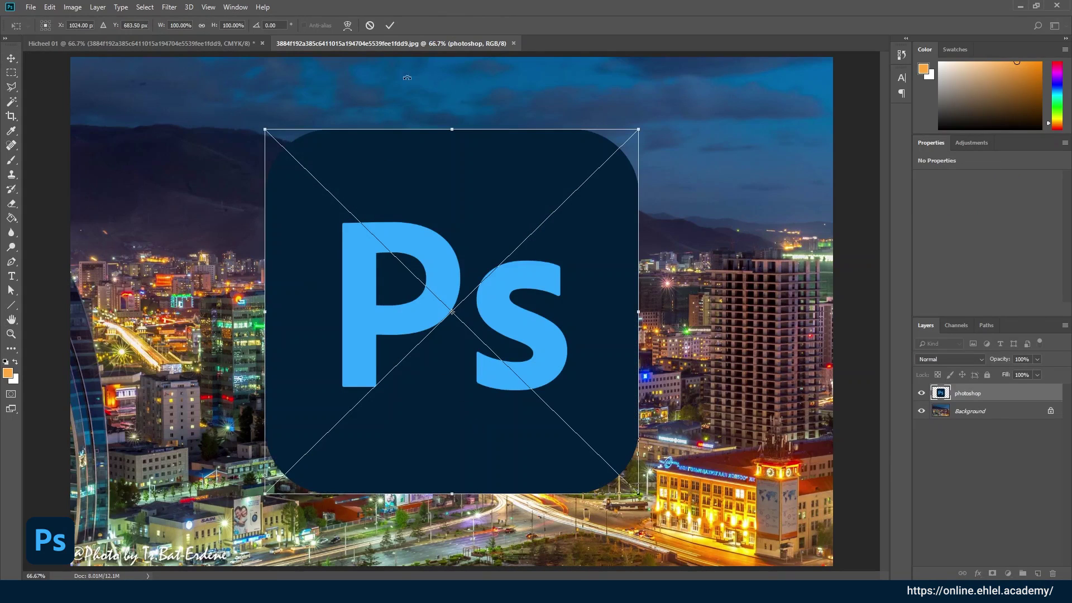
{"action": "left_click", "coordinate": [390, 26]}
- Move the Ps logo layer into the upper-left area of the night city photo
{"action": "mouse_move", "coordinate": [431, 314]}
{"action": "left_mouse_down"}
{"action": "mouse_move", "coordinate": [323, 309]}
{"action": "mouse_move", "coordinate": [648, 291]}
{"action": "mouse_move", "coordinate": [339, 317]}
{"action": "left_mouse_up"}
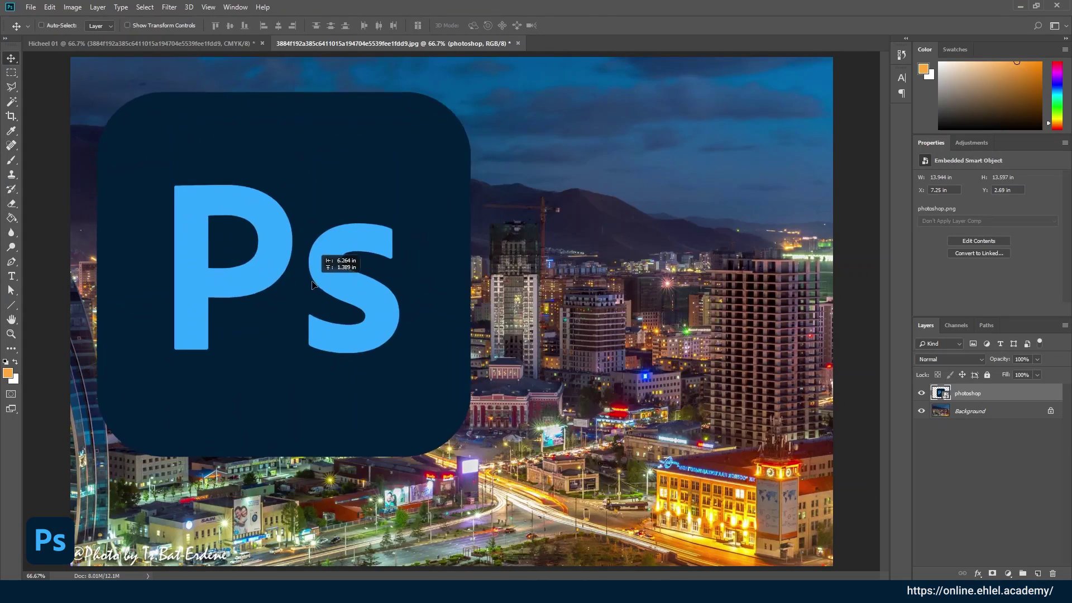
{"action": "mouse_move", "coordinate": [340, 317]}
{"action": "left_mouse_down"}
{"action": "mouse_move", "coordinate": [309, 266]}
{"action": "mouse_move", "coordinate": [617, 270]}
{"action": "left_mouse_up"}
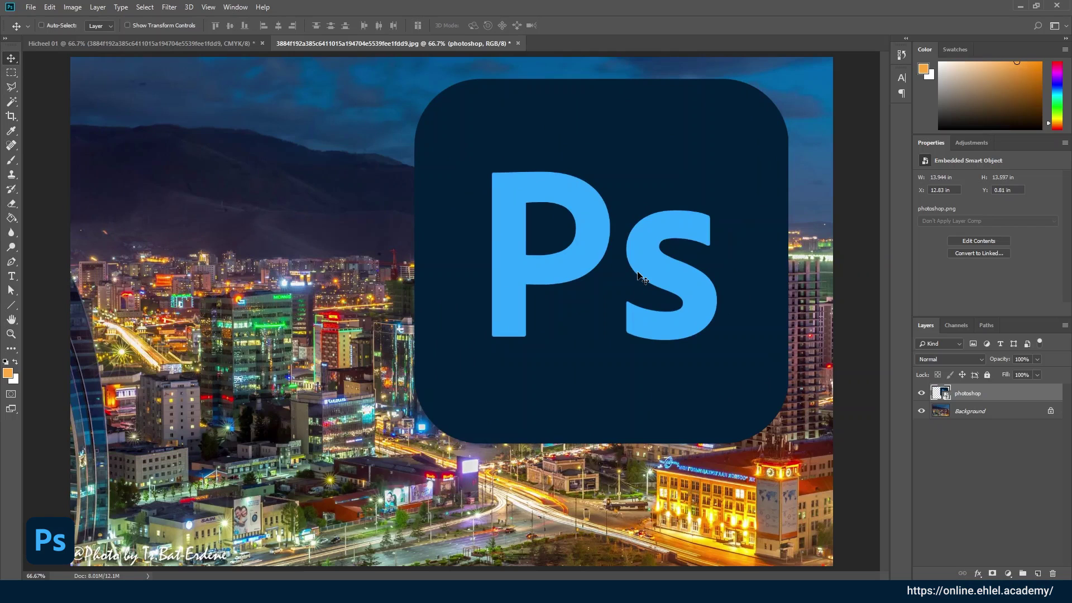
{"action": "left_click_drag", "start_coordinate": [542, 214], "coordinate": [270, 224]}
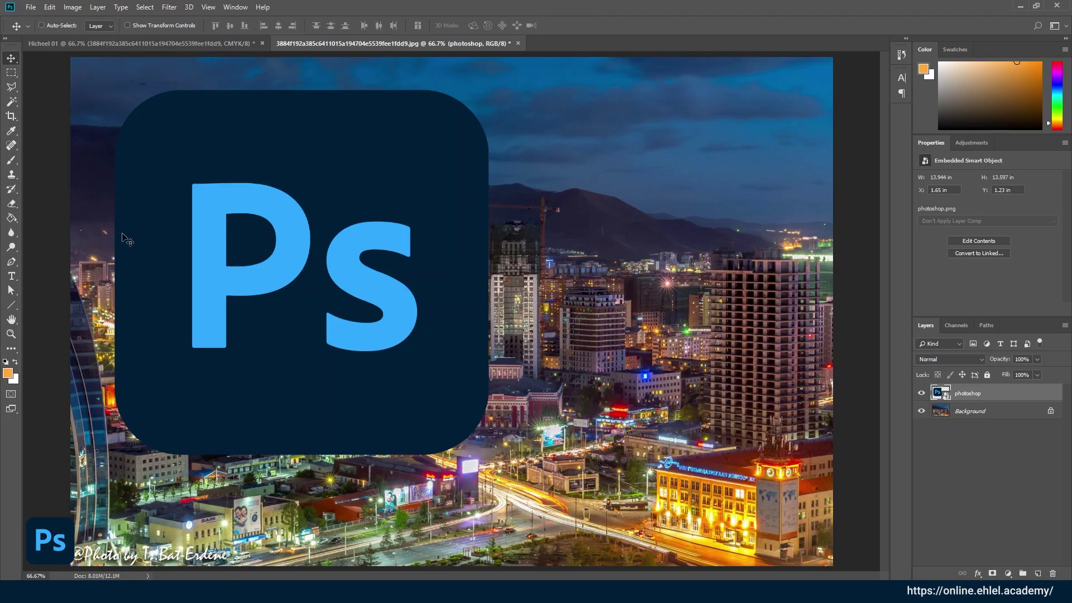
{"action": "left_click_drag", "start_coordinate": [296, 170], "coordinate": [489, 210]}
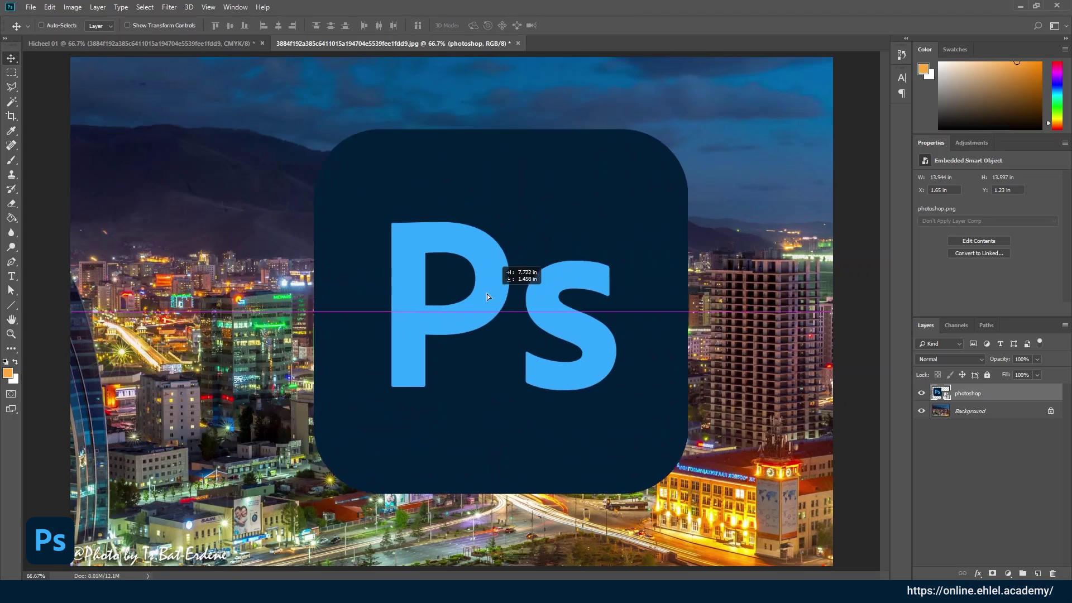
{"action": "left_click_drag", "start_coordinate": [500, 333], "coordinate": [368, 307]}
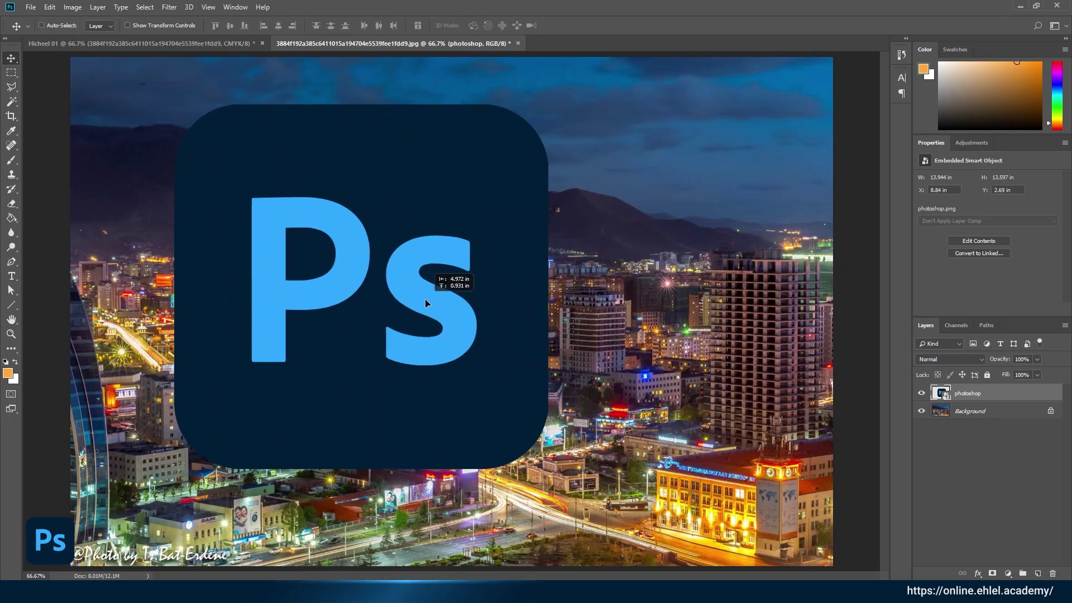
{"action": "left_click_drag", "start_coordinate": [439, 309], "coordinate": [410, 313]}
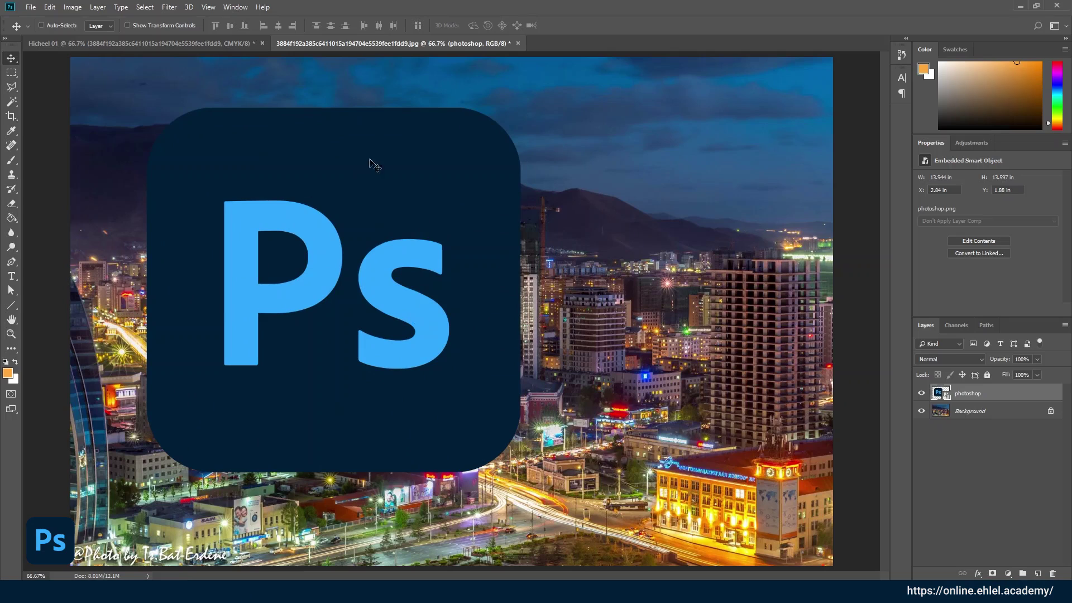
{"action": "left_click_drag", "start_coordinate": [410, 257], "coordinate": [375, 238]}
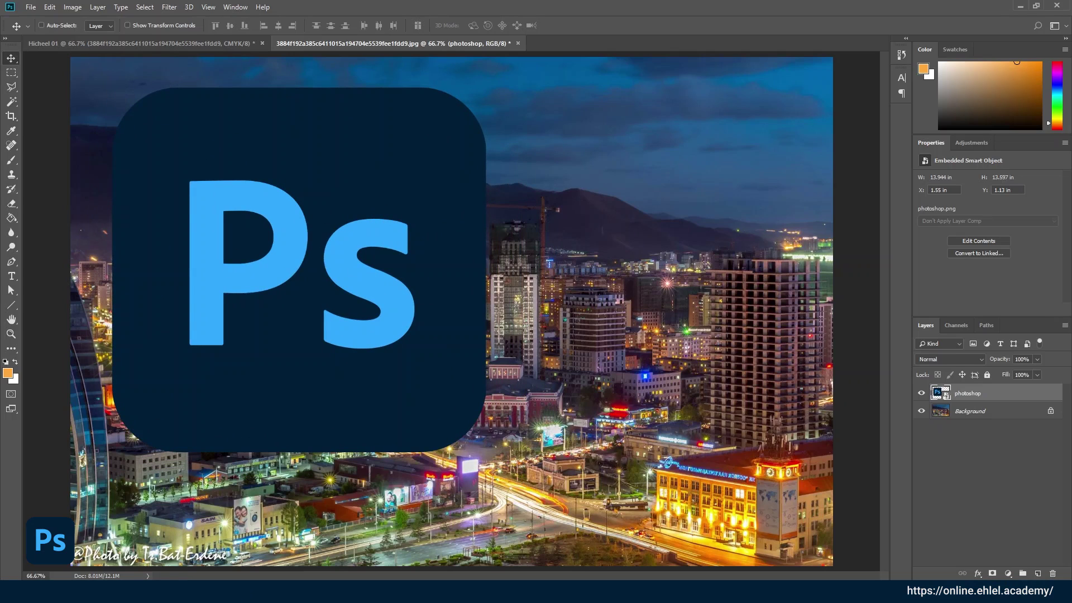
- Turn on Show Transform Controls so resize handles appear around the logo
{"action": "left_click", "coordinate": [127, 25]}
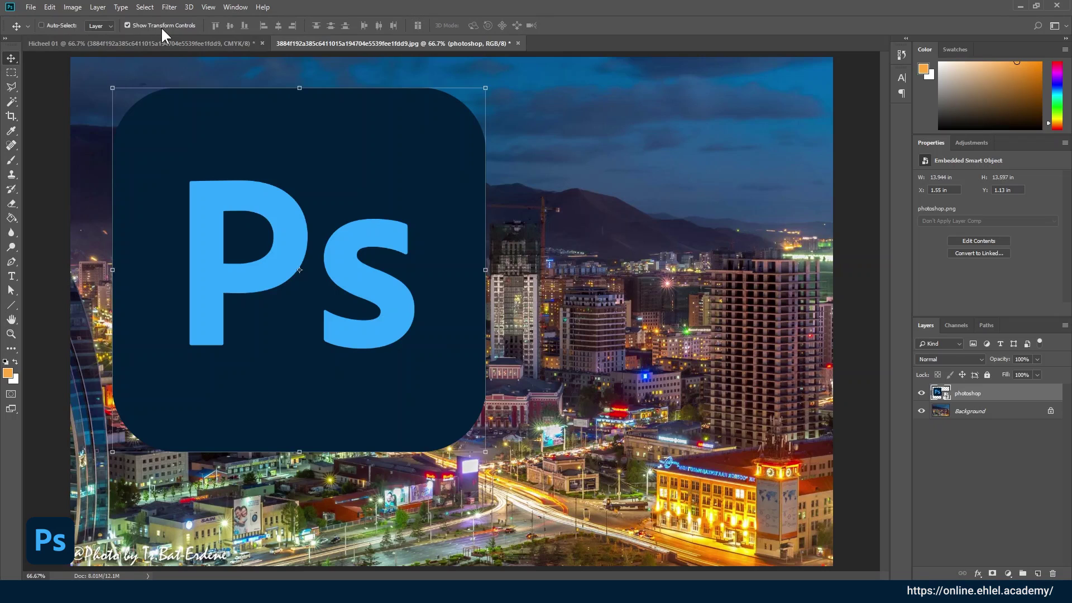
{"action": "left_click", "coordinate": [127, 25]}
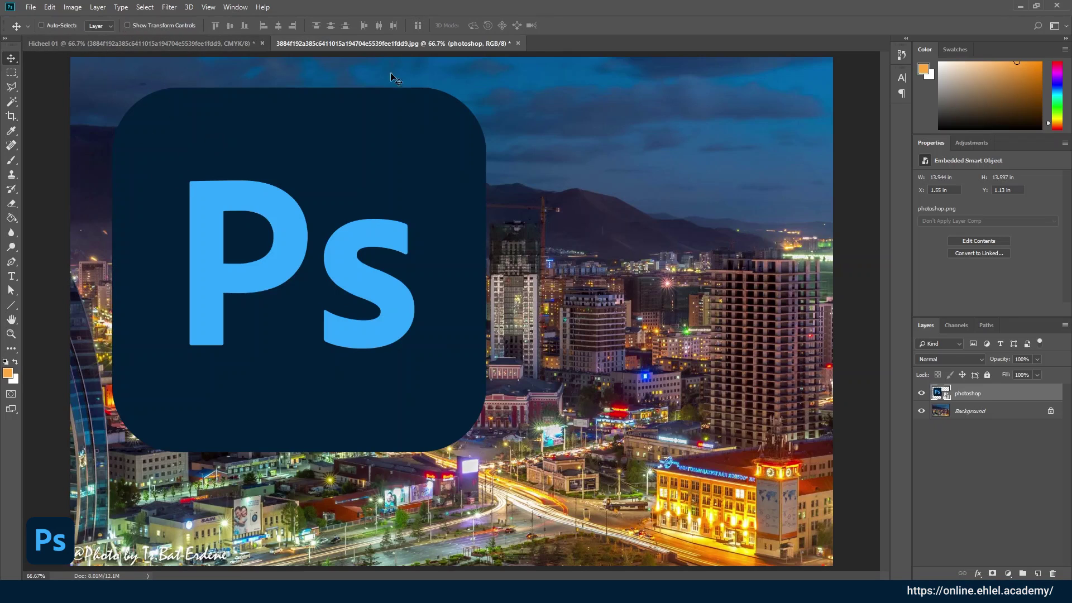
{"action": "left_click", "coordinate": [127, 25]}
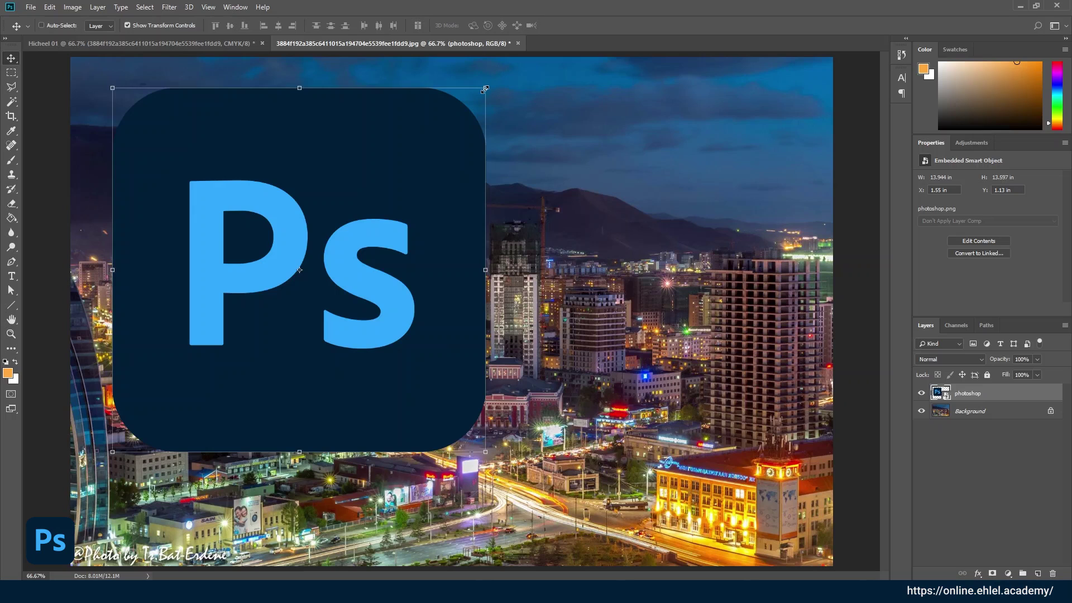
- Shrink the Ps logo to about quarter size, commit, and move it into the top-left sky
{"action": "mouse_move", "coordinate": [484, 89]}
{"action": "left_mouse_down"}
{"action": "mouse_move", "coordinate": [368, 193]}
{"action": "mouse_move", "coordinate": [217, 293]}
{"action": "mouse_move", "coordinate": [173, 150]}
{"action": "mouse_move", "coordinate": [318, 384]}
{"action": "mouse_move", "coordinate": [402, 369]}
{"action": "mouse_move", "coordinate": [366, 346]}
{"action": "mouse_move", "coordinate": [335, 275]}
{"action": "mouse_move", "coordinate": [261, 350]}
{"action": "mouse_move", "coordinate": [435, 149]}
{"action": "mouse_move", "coordinate": [466, 292]}
{"action": "mouse_move", "coordinate": [437, 143]}
{"action": "mouse_move", "coordinate": [471, 108]}
{"action": "mouse_move", "coordinate": [472, 126]}
{"action": "mouse_move", "coordinate": [394, 166]}
{"action": "mouse_move", "coordinate": [212, 349]}
{"action": "mouse_move", "coordinate": [180, 350]}
{"action": "mouse_move", "coordinate": [185, 340]}
{"action": "left_mouse_up"}
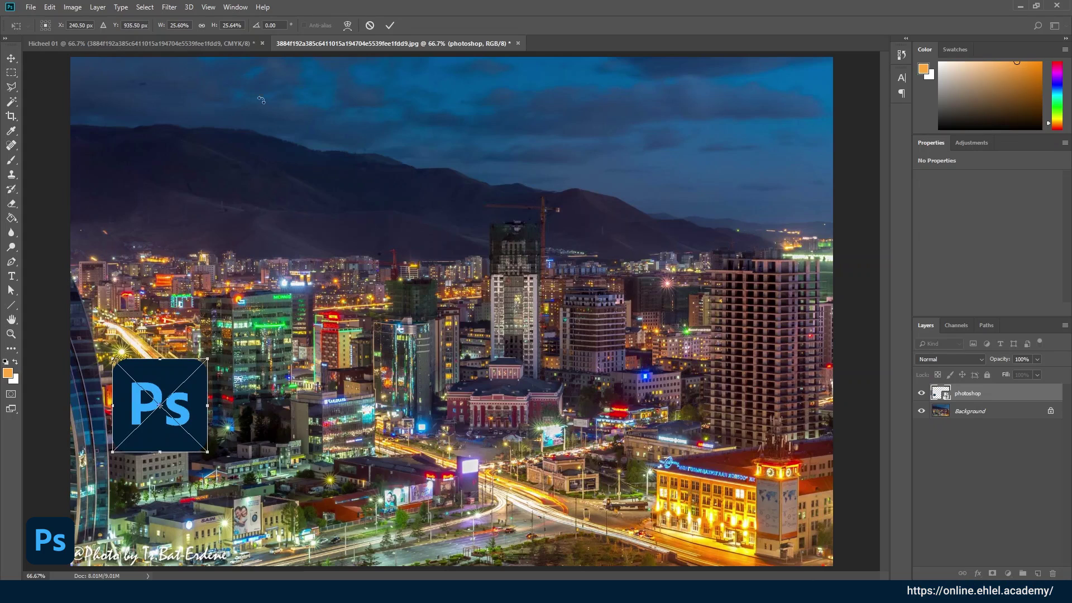
{"action": "left_click", "coordinate": [390, 25]}
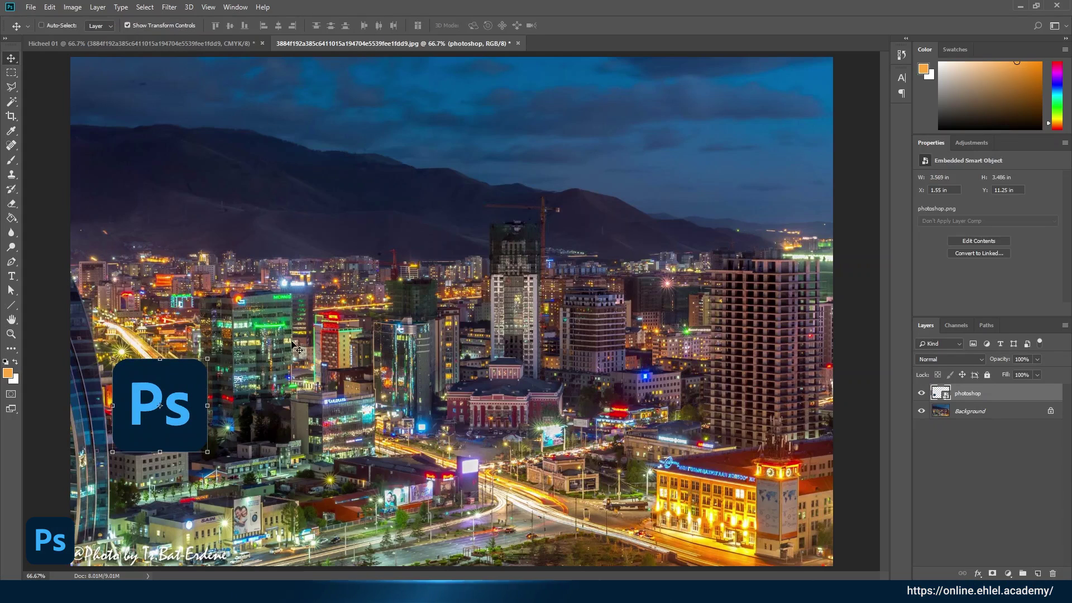
{"action": "left_click_drag", "start_coordinate": [184, 392], "coordinate": [184, 131]}
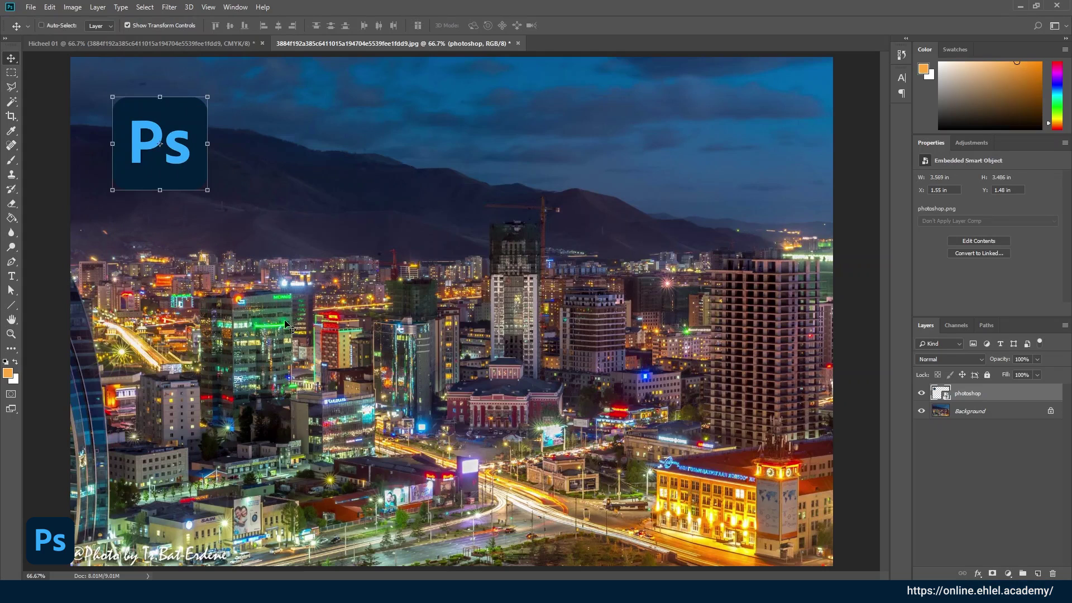
- Place moon_PNG36 on the city photo, scale it down, and set it in the upper-right sky
{"action": "key", "text": "alt+Tab"}
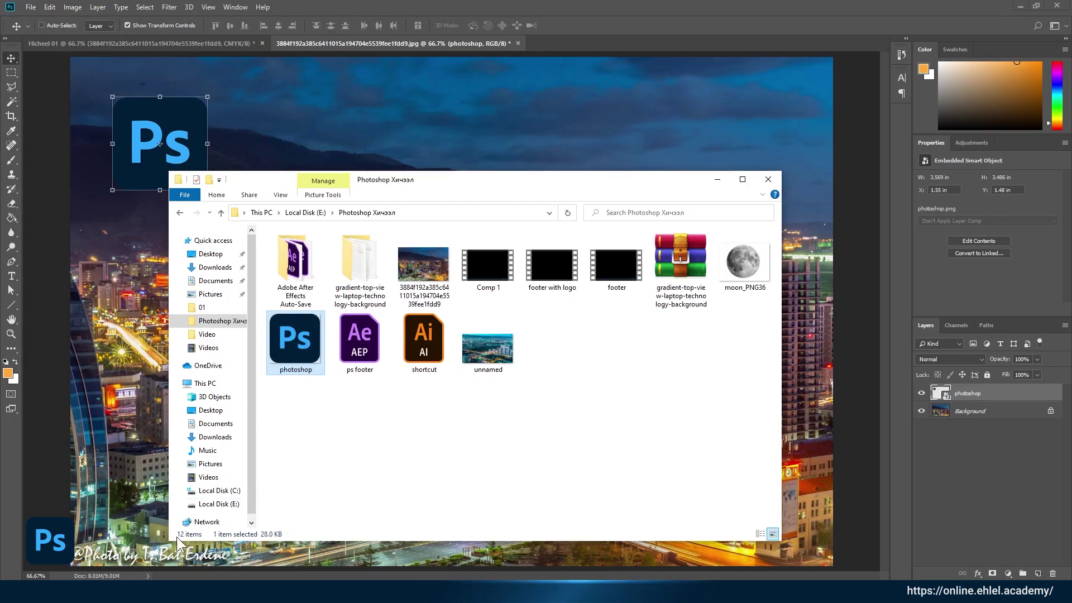
{"action": "left_click_drag", "start_coordinate": [744, 268], "coordinate": [467, 120]}
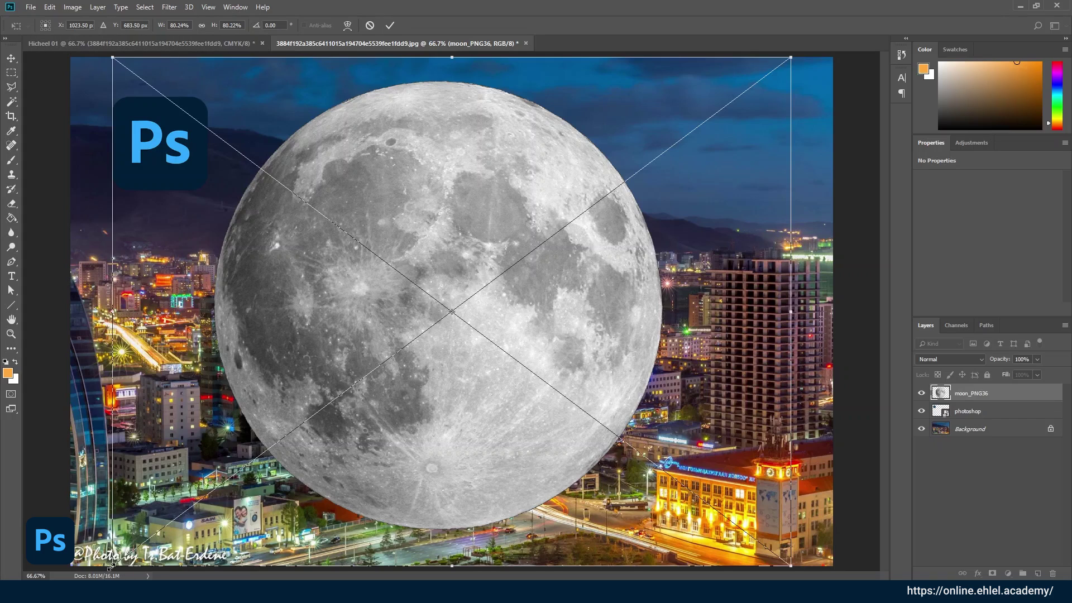
{"action": "mouse_move", "coordinate": [109, 544]}
{"action": "left_mouse_down"}
{"action": "mouse_move", "coordinate": [473, 268]}
{"action": "mouse_move", "coordinate": [622, 183]}
{"action": "left_mouse_up"}
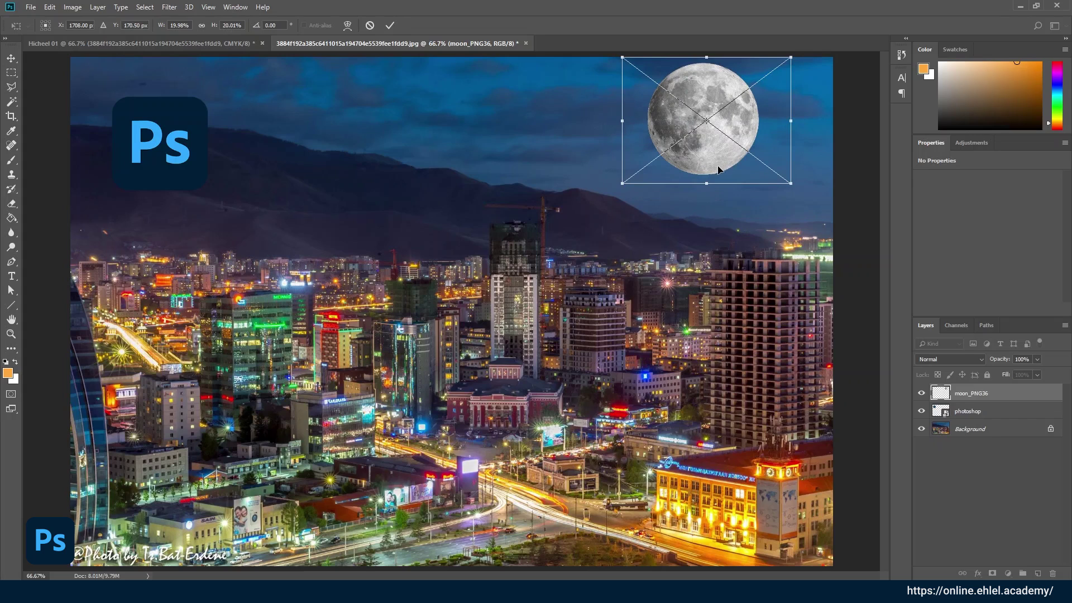
{"action": "key", "text": "Return"}
{"action": "mouse_move", "coordinate": [713, 144]}
{"action": "left_mouse_down"}
{"action": "mouse_move", "coordinate": [727, 168]}
{"action": "mouse_move", "coordinate": [740, 162]}
{"action": "left_mouse_up"}
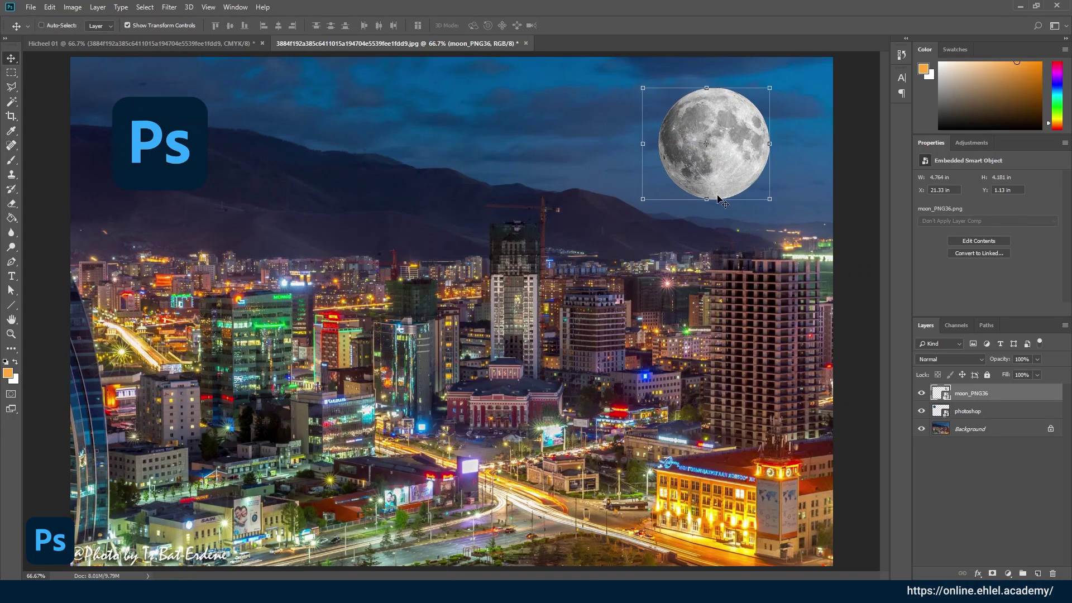
- Fine-tune the moon slightly right and lower in the upper-right sky
{"action": "left_click_drag", "start_coordinate": [719, 197], "coordinate": [729, 197]}
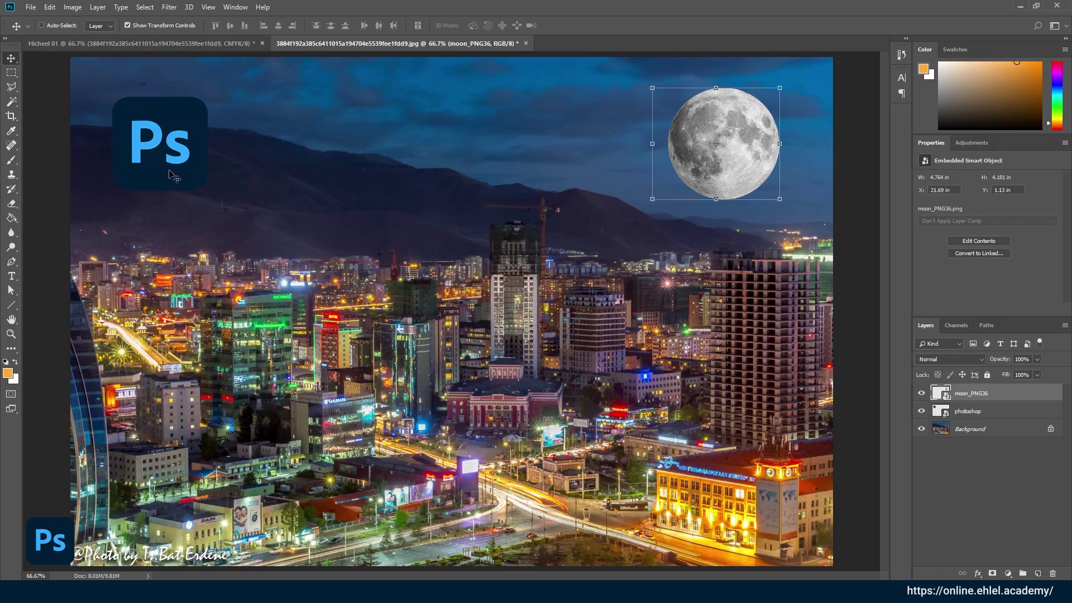
{"action": "left_click_drag", "start_coordinate": [174, 148], "coordinate": [249, 197]}
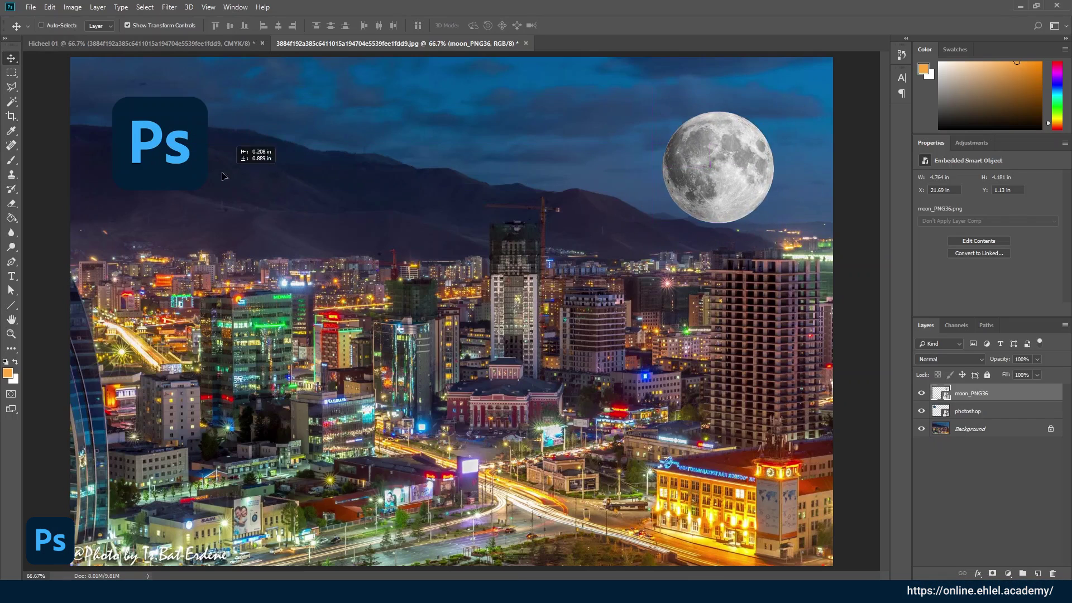
{"action": "mouse_move", "coordinate": [248, 197]}
{"action": "left_mouse_down"}
{"action": "mouse_move", "coordinate": [253, 161]}
{"action": "mouse_move", "coordinate": [240, 166]}
{"action": "left_mouse_up"}
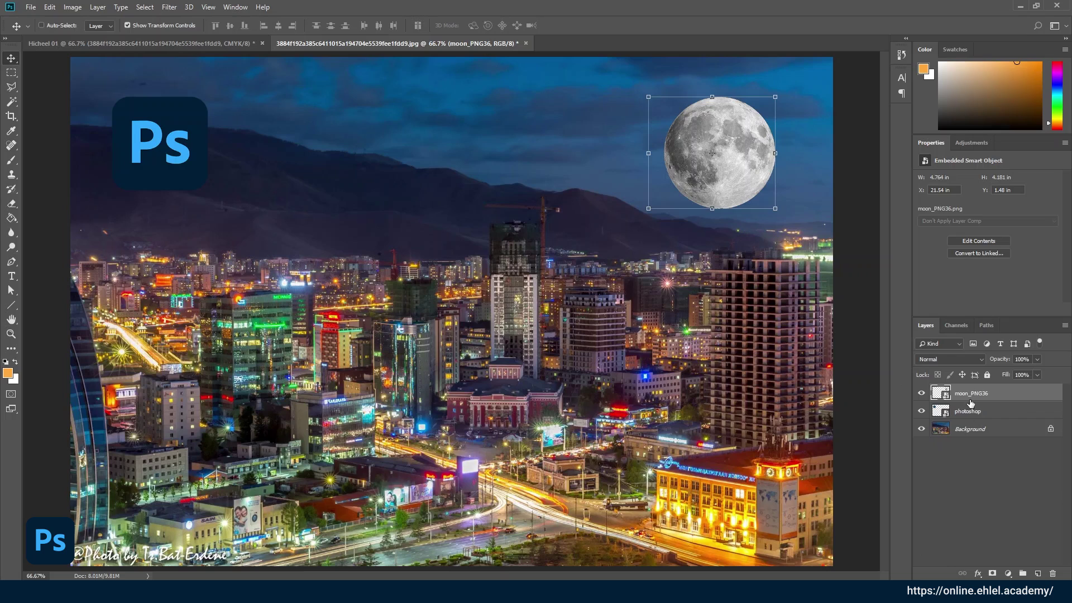
- Step through the Background, photoshop and moon_PNG36 layers, ending on the photoshop logo layer
{"action": "left_click", "coordinate": [972, 431]}
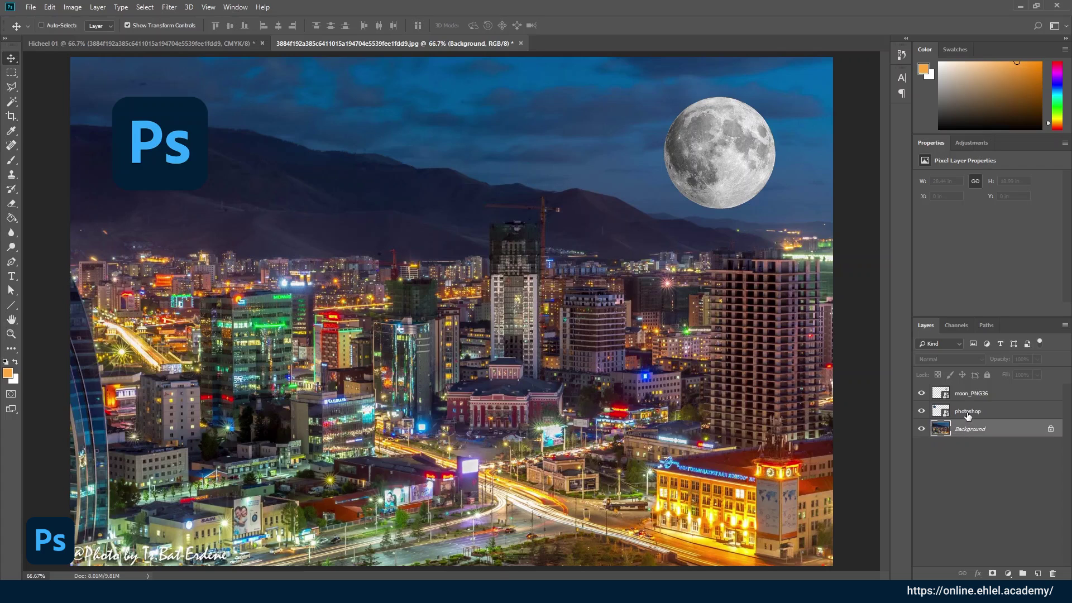
{"action": "left_click", "coordinate": [969, 417]}
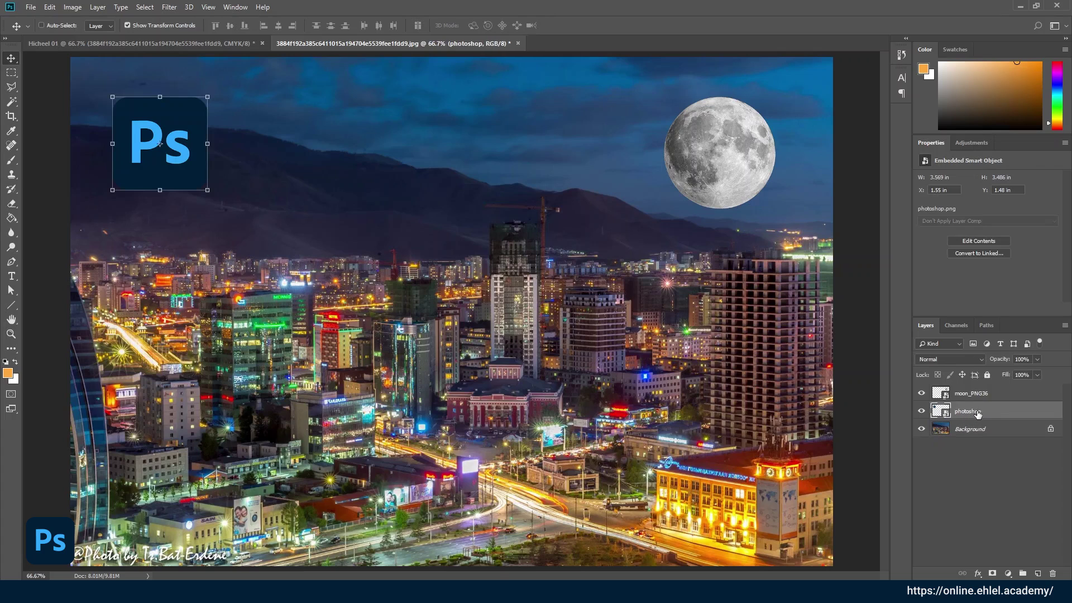
{"action": "left_click", "coordinate": [970, 395]}
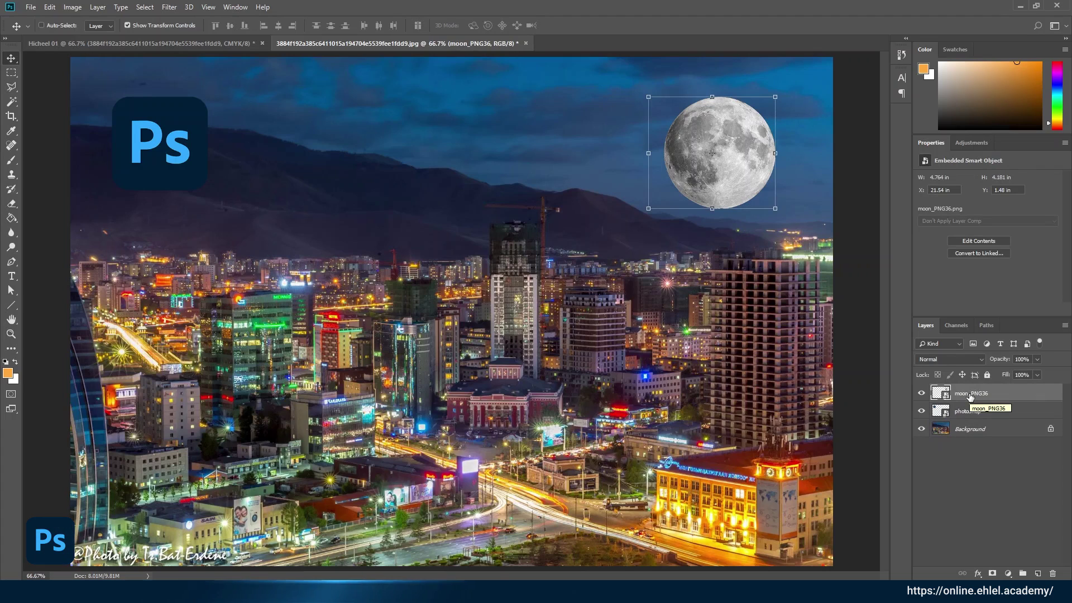
{"action": "left_click", "coordinate": [969, 416]}
{"action": "key", "text": "alt+bracketleft"}
{"action": "key", "text": "alt+bracketright"}
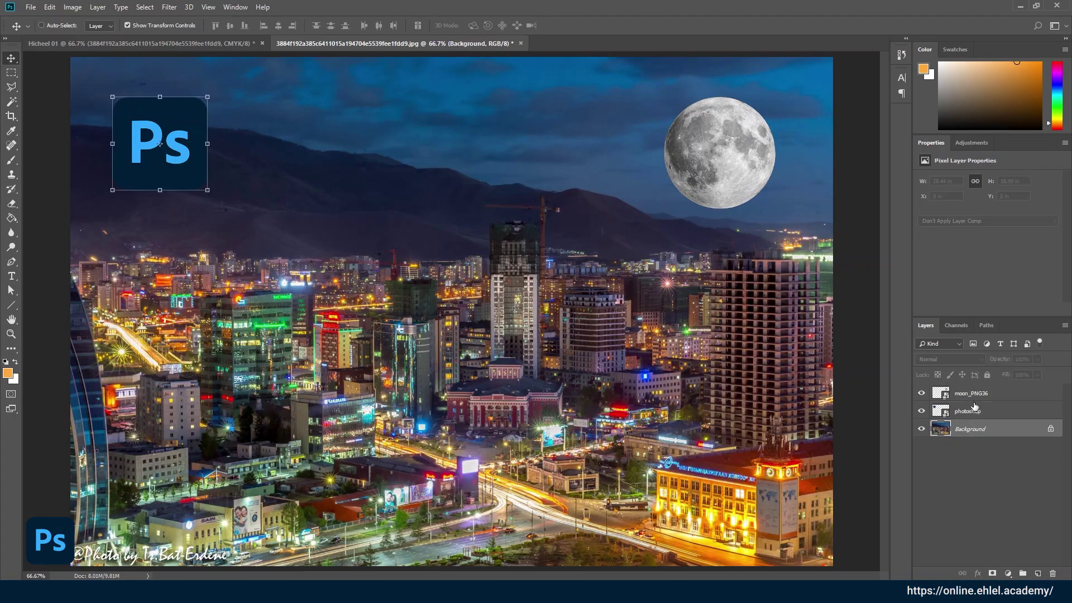
{"action": "key", "text": "alt+bracketright"}
{"action": "key", "text": "alt+bracketleft"}
{"action": "left_click", "coordinate": [974, 428]}
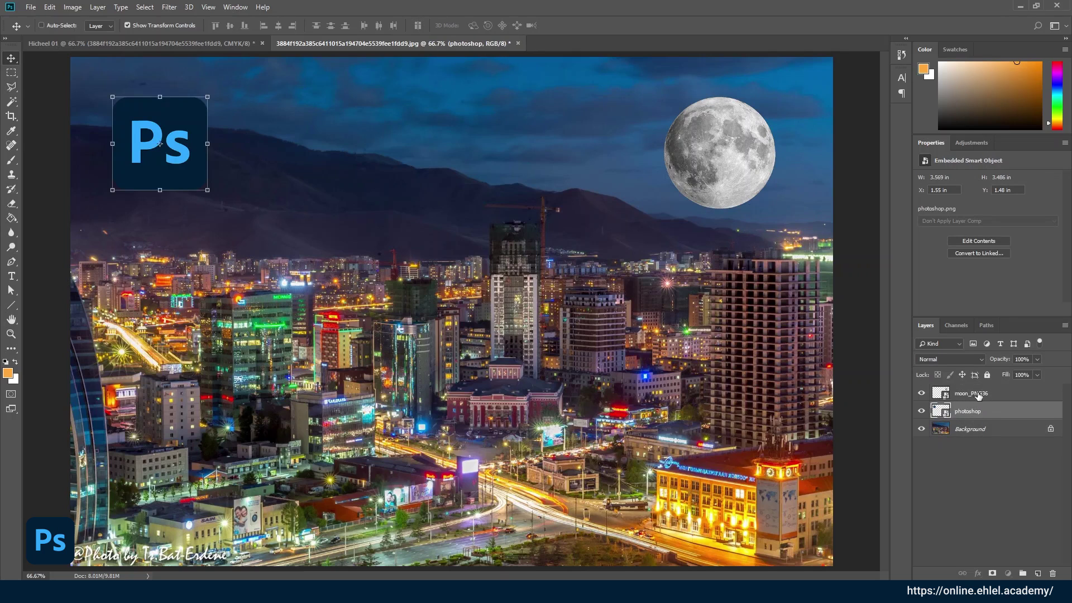
{"action": "left_click", "coordinate": [977, 394]}
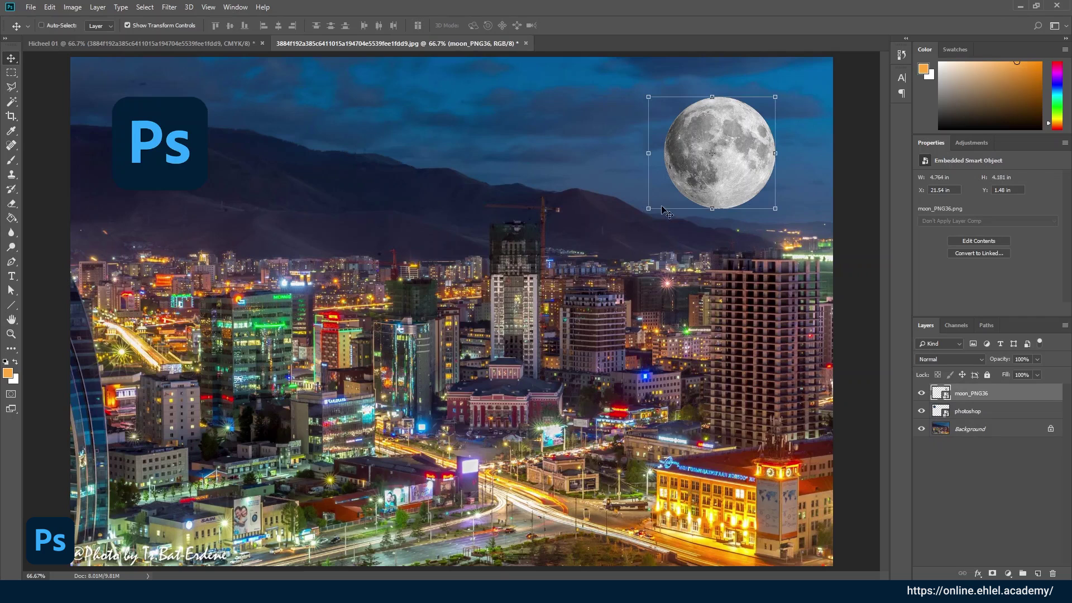
{"action": "left_click", "coordinate": [964, 415]}
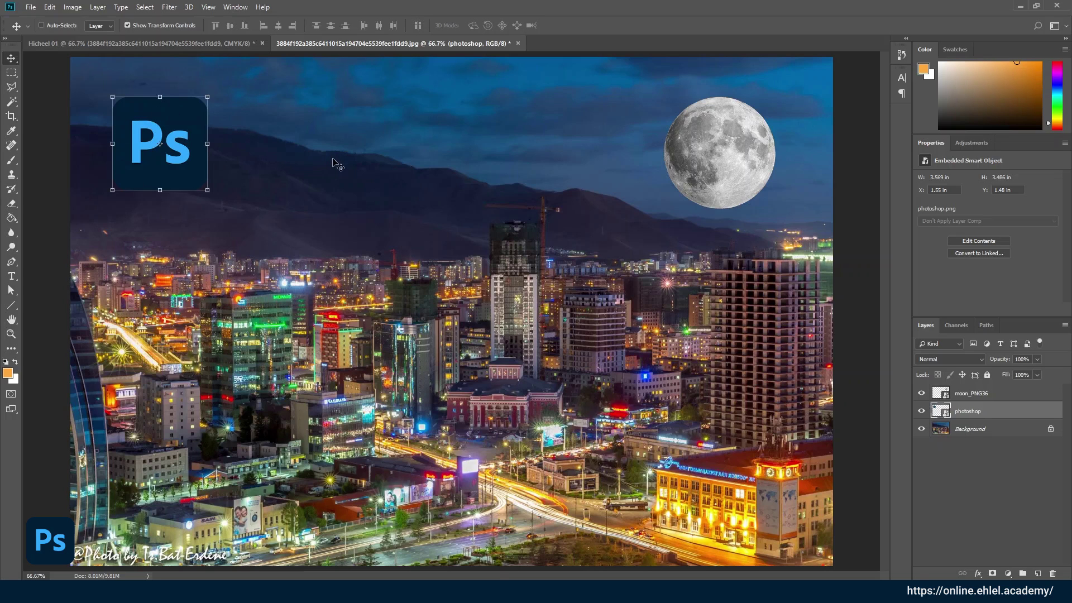
- Nudge the Ps logo down and right, and shift the moon slightly left
{"action": "mouse_move", "coordinate": [161, 184]}
{"action": "left_mouse_down"}
{"action": "mouse_move", "coordinate": [180, 205]}
{"action": "mouse_move", "coordinate": [194, 192]}
{"action": "left_mouse_up"}
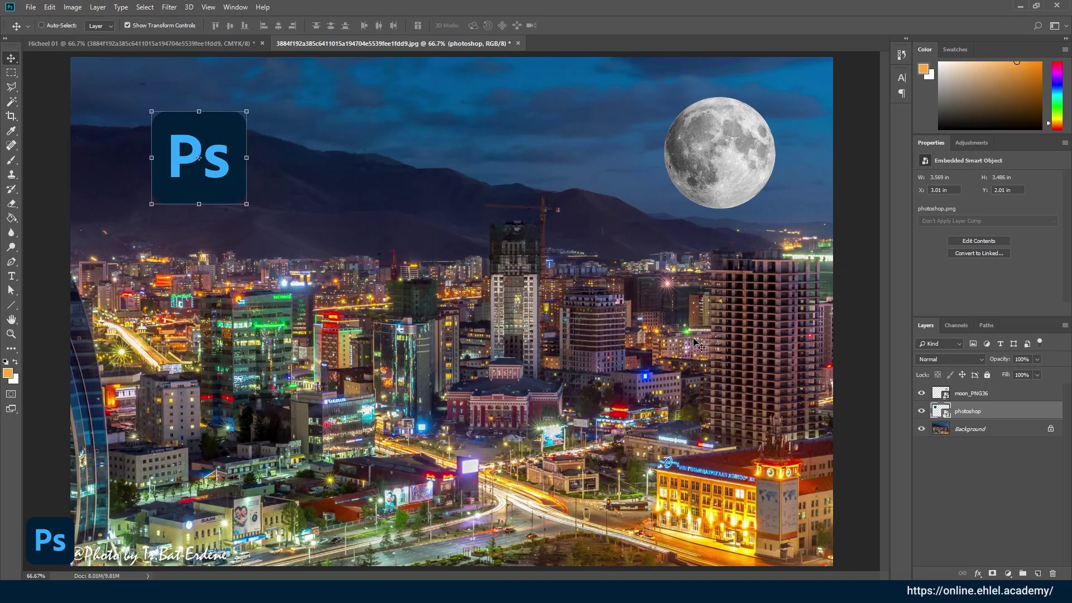
{"action": "left_click", "coordinate": [971, 392]}
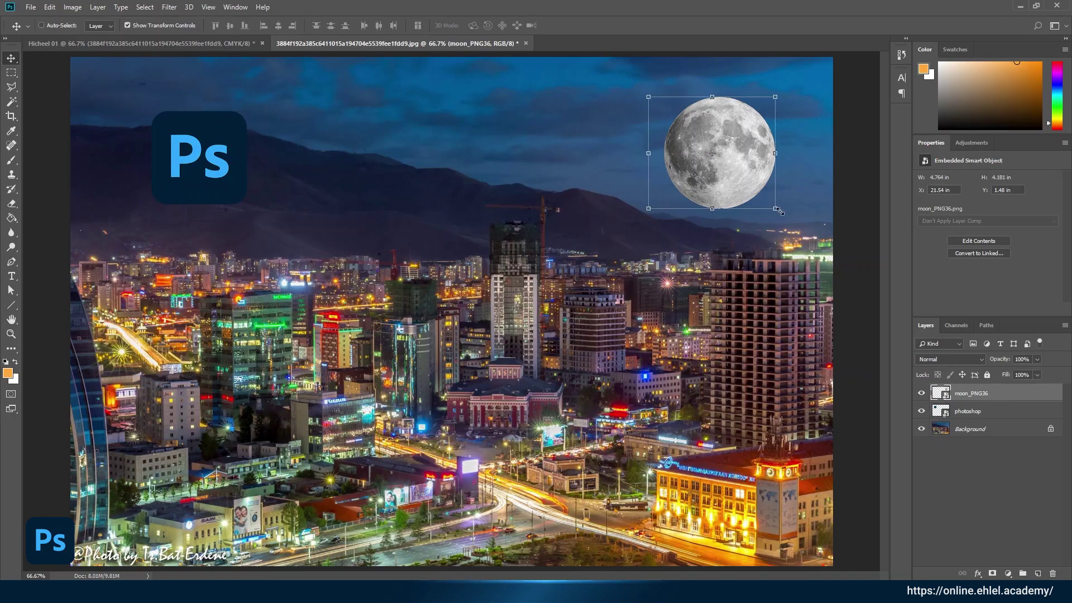
{"action": "mouse_move", "coordinate": [749, 195]}
{"action": "left_mouse_down"}
{"action": "mouse_move", "coordinate": [749, 166]}
{"action": "mouse_move", "coordinate": [731, 200]}
{"action": "left_mouse_up"}
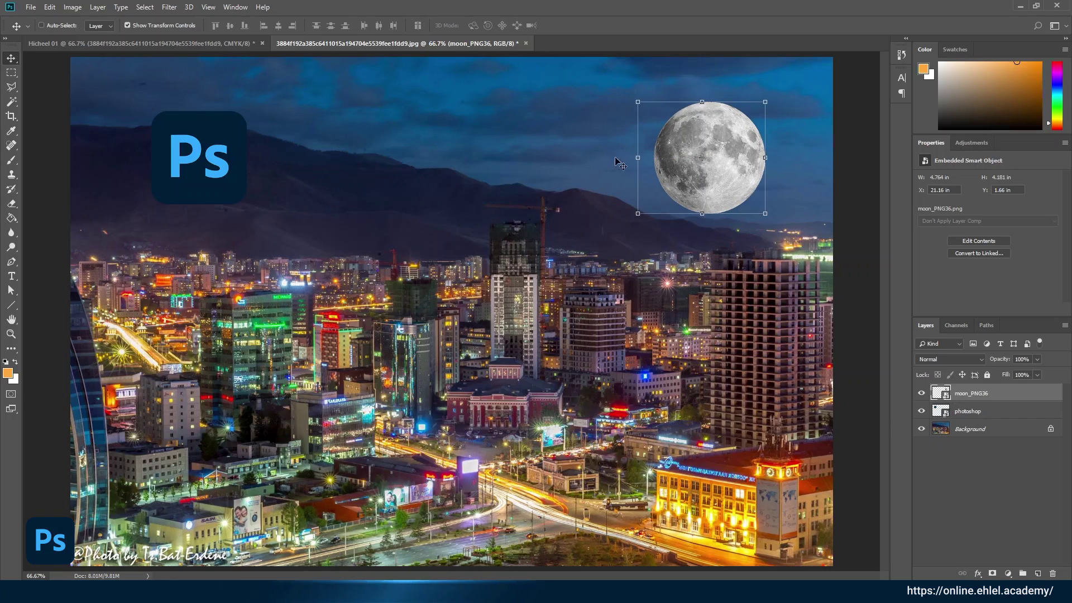
- Switch between the layers, then move the moon_PNG36 moon up and left in the sky
{"action": "left_click", "coordinate": [978, 412]}
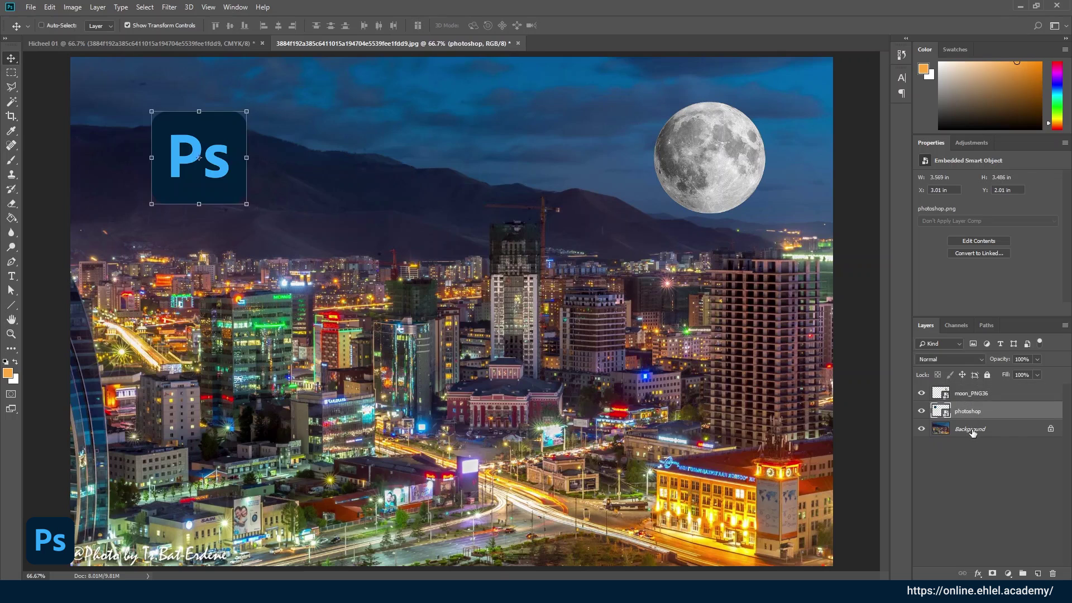
{"action": "left_click", "coordinate": [975, 413]}
{"action": "left_click", "coordinate": [982, 394]}
{"action": "left_click", "coordinate": [982, 395]}
{"action": "left_click", "coordinate": [979, 427]}
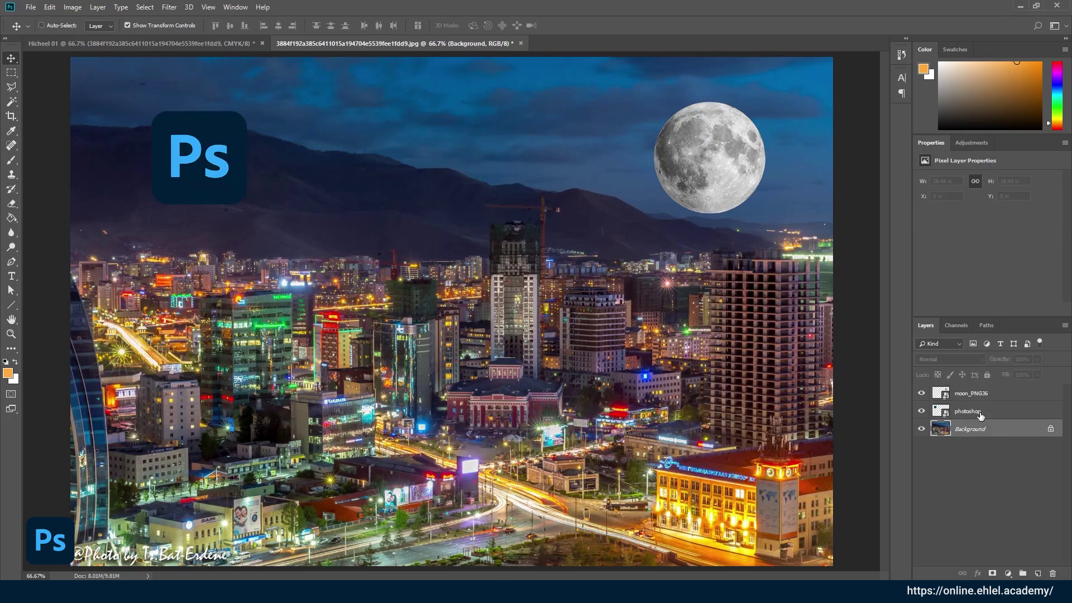
{"action": "left_click", "coordinate": [979, 394]}
{"action": "left_click", "coordinate": [983, 415]}
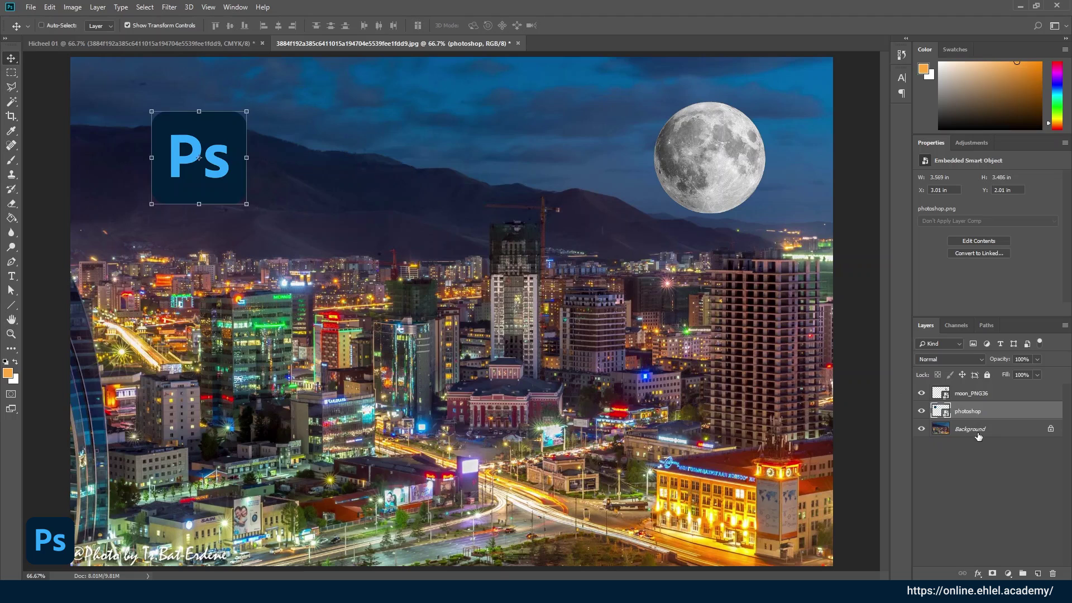
{"action": "left_click", "coordinate": [978, 436]}
{"action": "left_click", "coordinate": [983, 412]}
{"action": "left_click", "coordinate": [991, 394]}
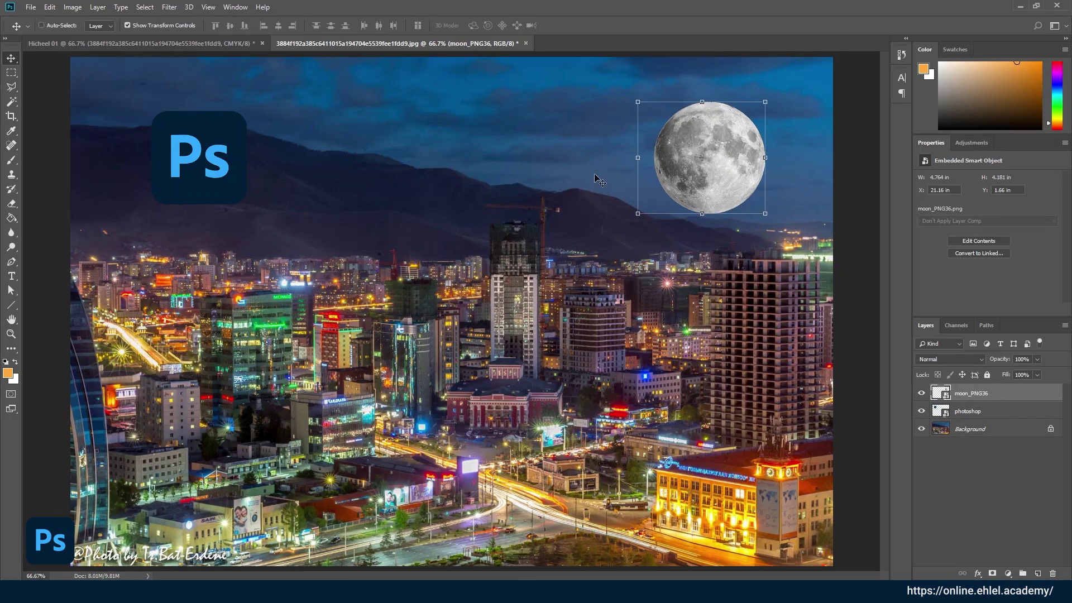
{"action": "left_click_drag", "start_coordinate": [724, 186], "coordinate": [710, 193]}
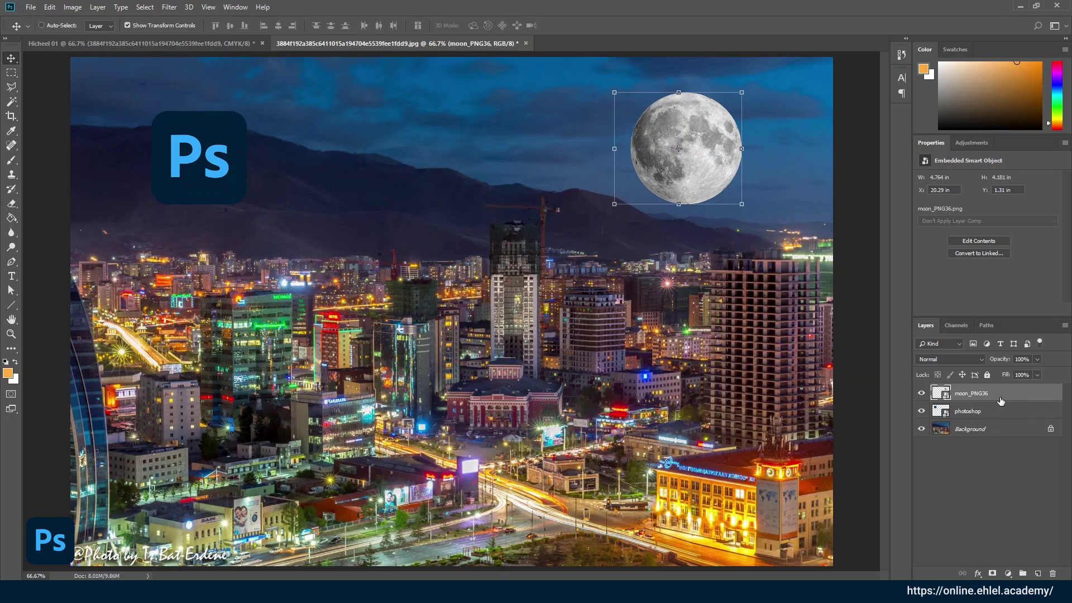
- Merge the logo and moon layers with Ctrl+E and reposition them in the sky
{"action": "left_click", "coordinate": [983, 411], "text": "shift"}
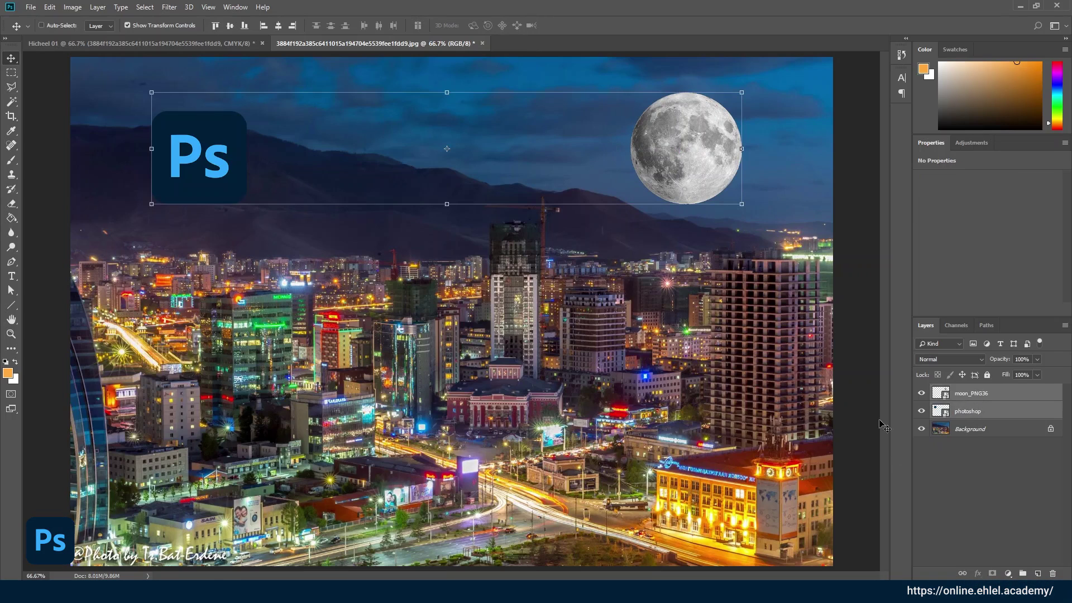
{"action": "key", "text": "ctrl+e"}
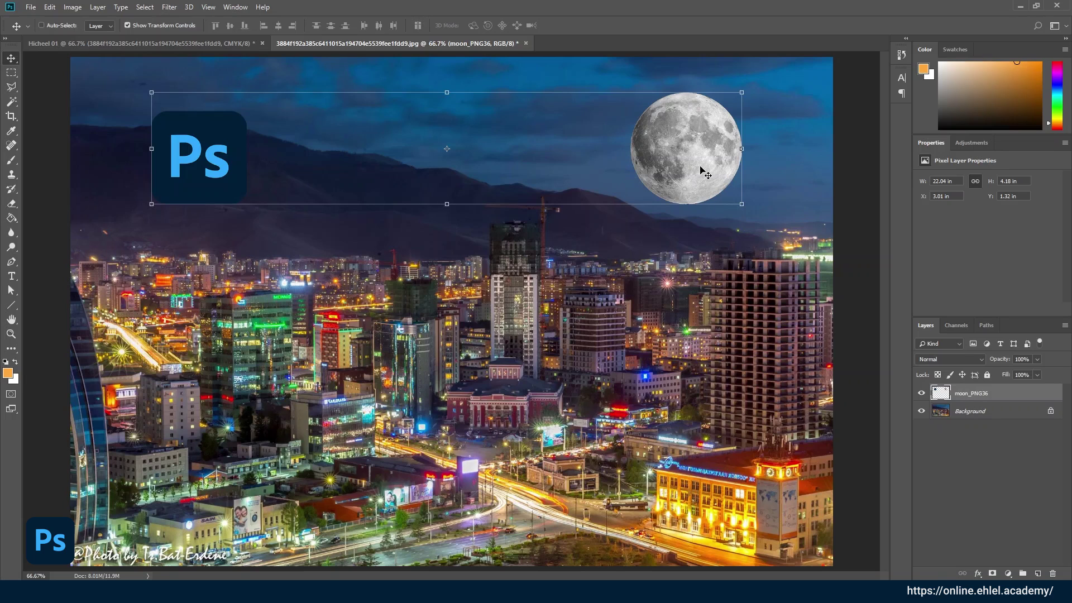
{"action": "left_click_drag", "start_coordinate": [693, 161], "coordinate": [716, 174]}
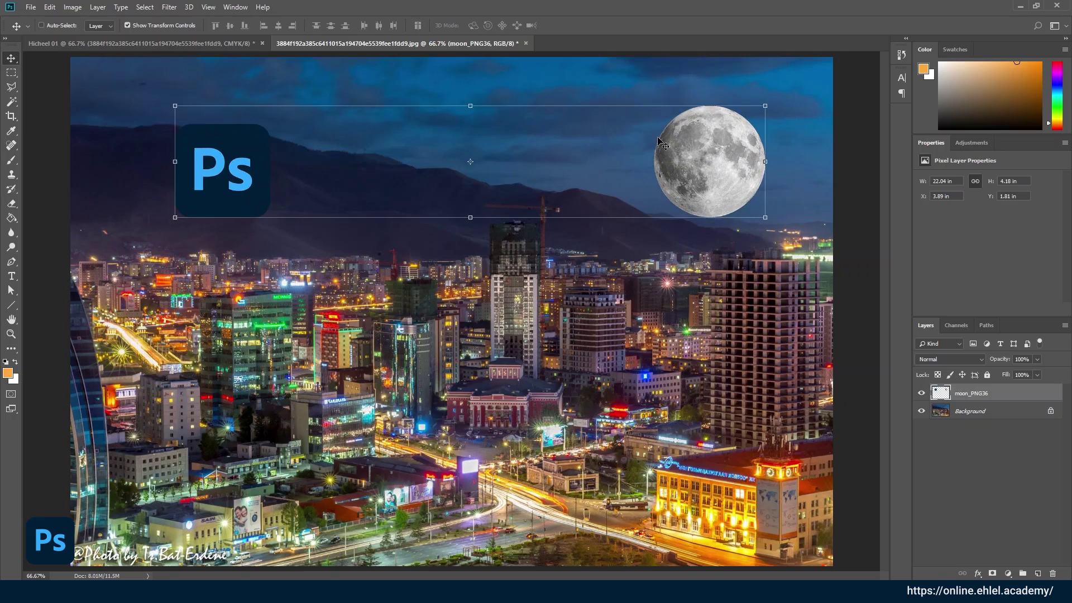
{"action": "left_click_drag", "start_coordinate": [659, 143], "coordinate": [589, 189]}
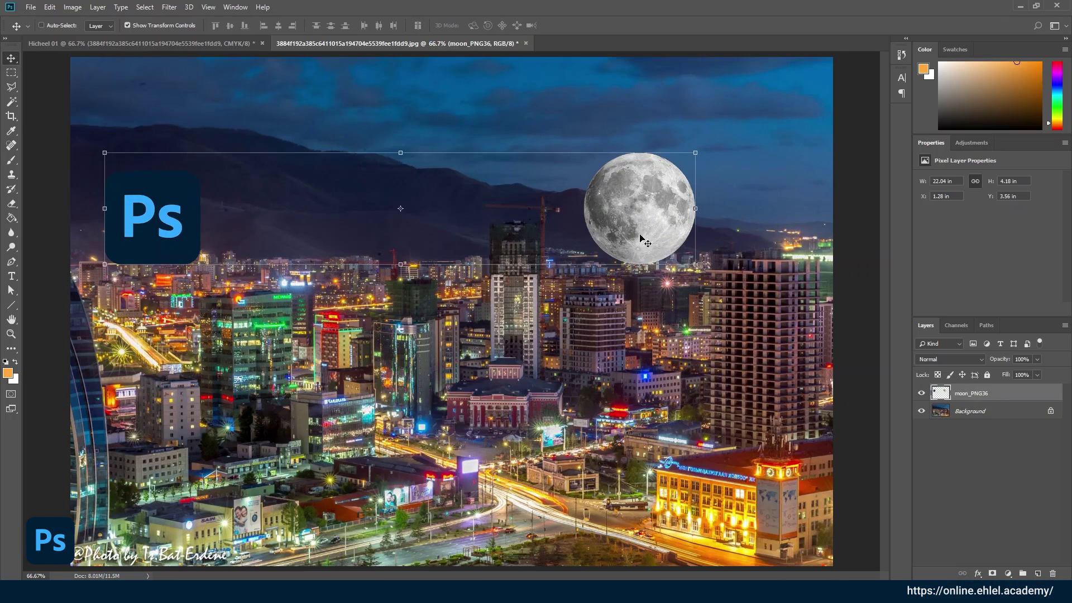
{"action": "mouse_move", "coordinate": [641, 239]}
{"action": "left_mouse_down"}
{"action": "mouse_move", "coordinate": [686, 223]}
{"action": "mouse_move", "coordinate": [672, 160]}
{"action": "left_mouse_up"}
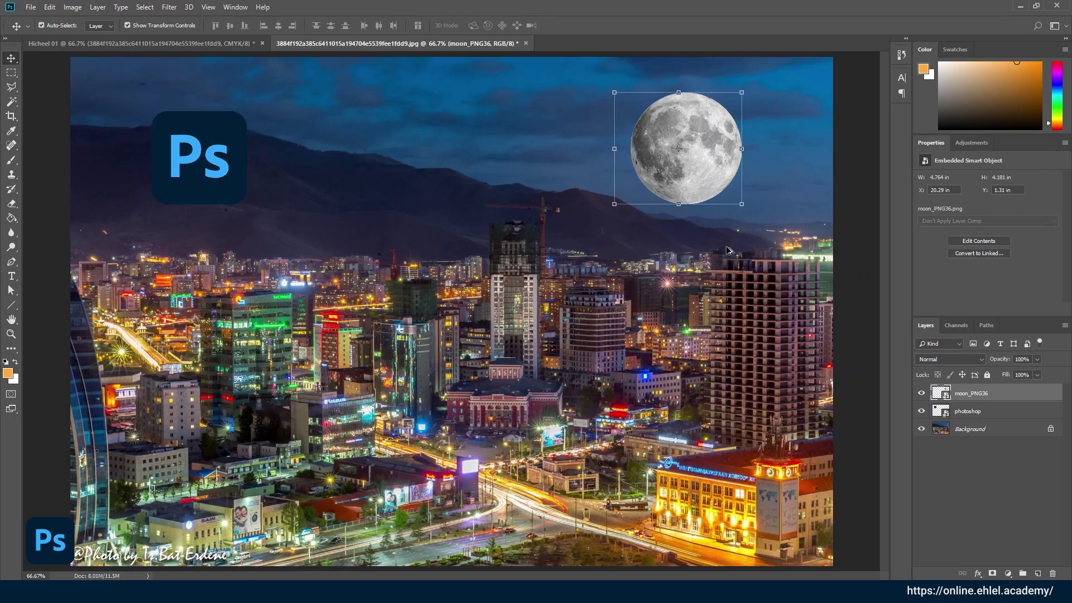
- Reselect moon_PNG36 and move the moon further right and higher
{"action": "left_click", "coordinate": [966, 444]}
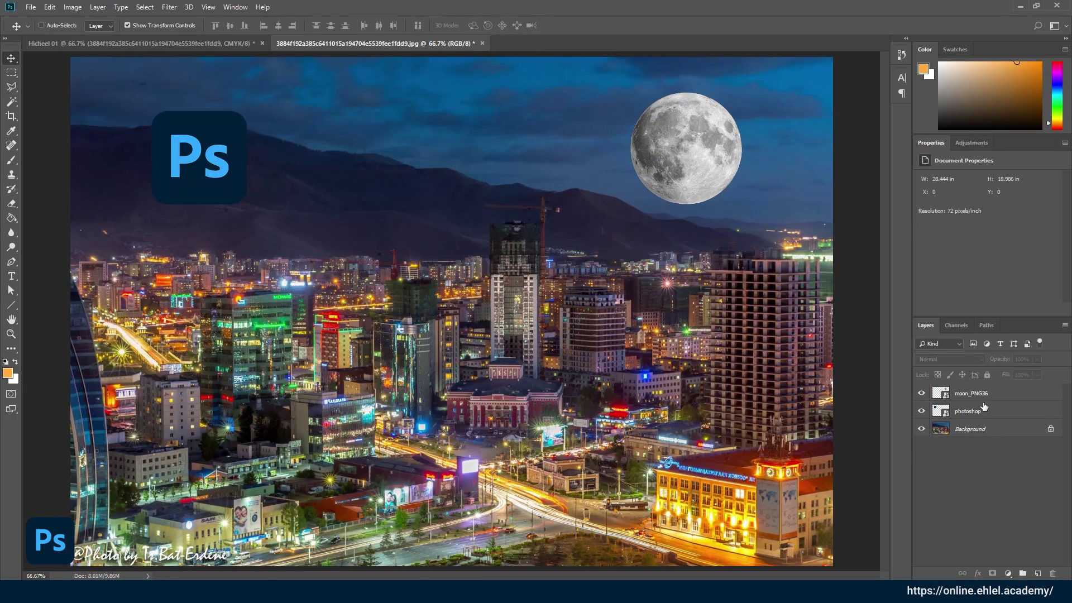
{"action": "left_click", "coordinate": [972, 394]}
{"action": "left_click", "coordinate": [970, 428]}
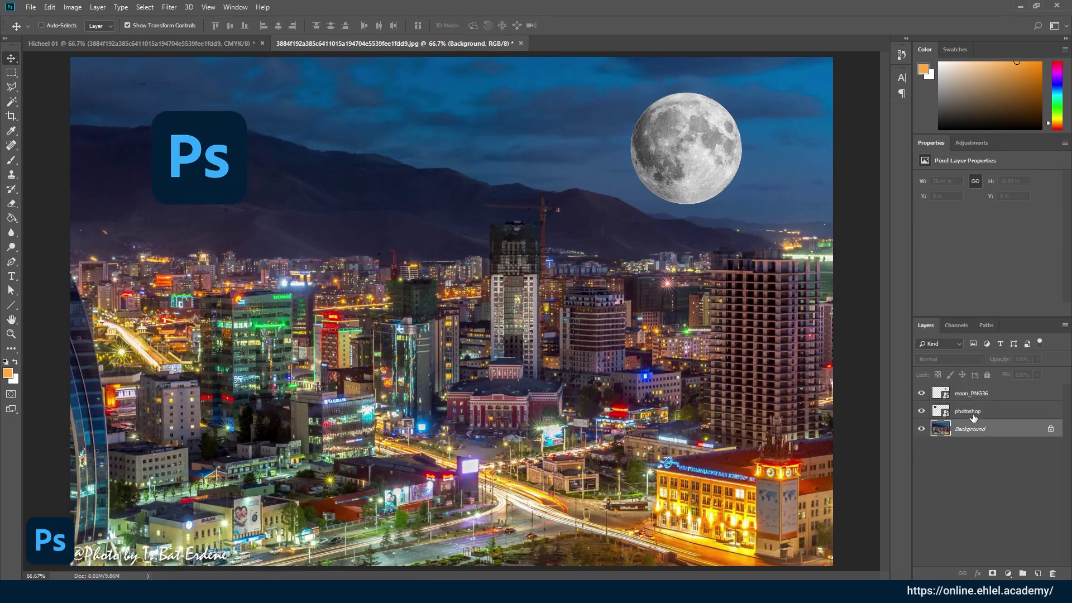
{"action": "left_click", "coordinate": [970, 397]}
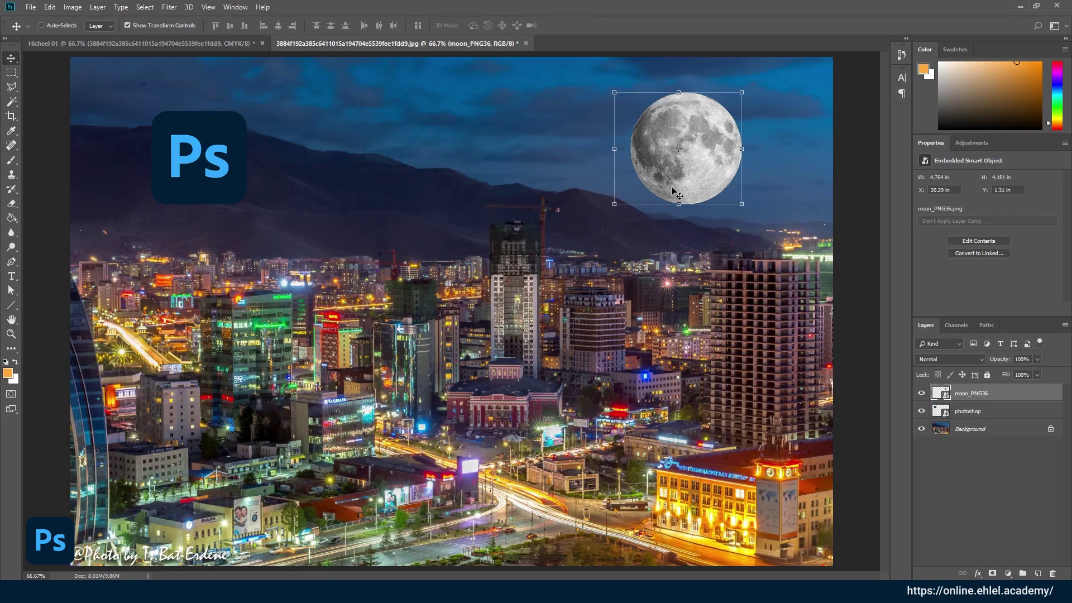
{"action": "left_click_drag", "start_coordinate": [671, 187], "coordinate": [743, 184]}
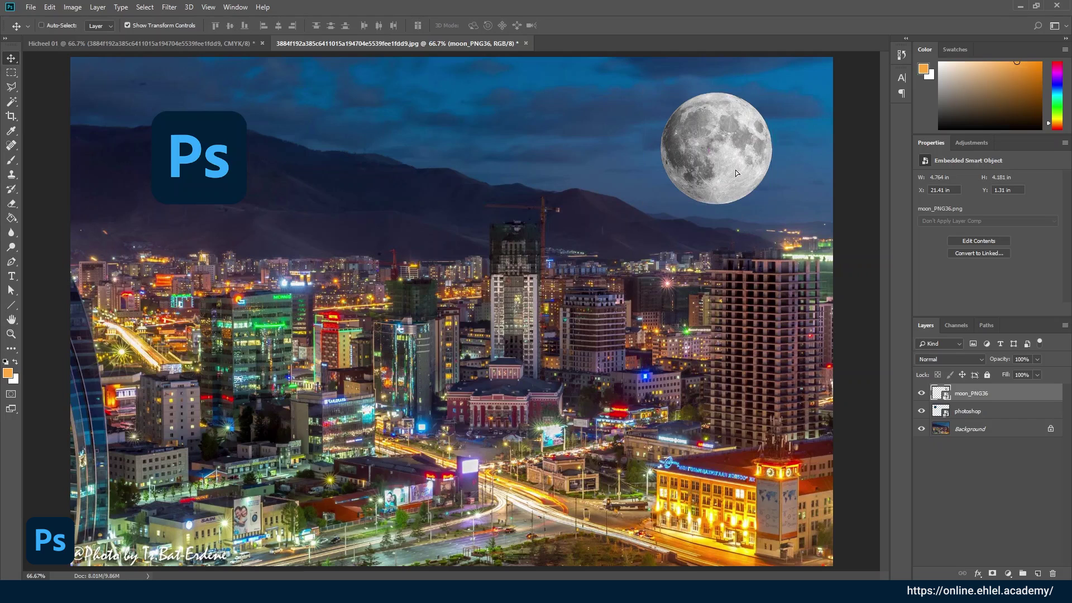
{"action": "mouse_move", "coordinate": [726, 174]}
{"action": "left_mouse_down"}
{"action": "mouse_move", "coordinate": [736, 168]}
{"action": "mouse_move", "coordinate": [733, 188]}
{"action": "left_mouse_up"}
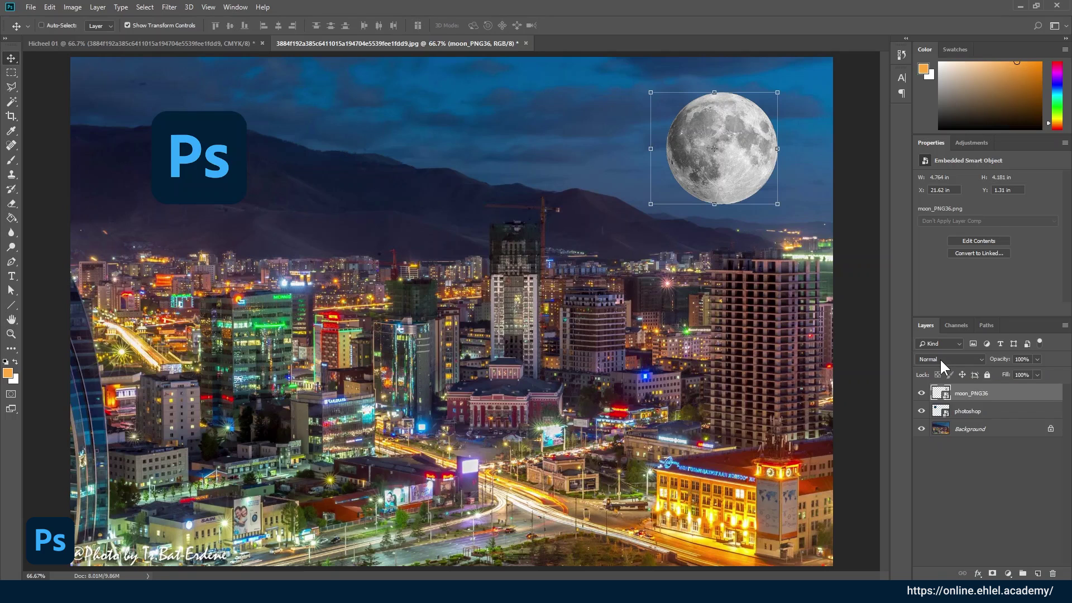
- Set the moon_PNG36 layer to Screen blending and lift the moon slightly higher
{"action": "left_click", "coordinate": [941, 367]}
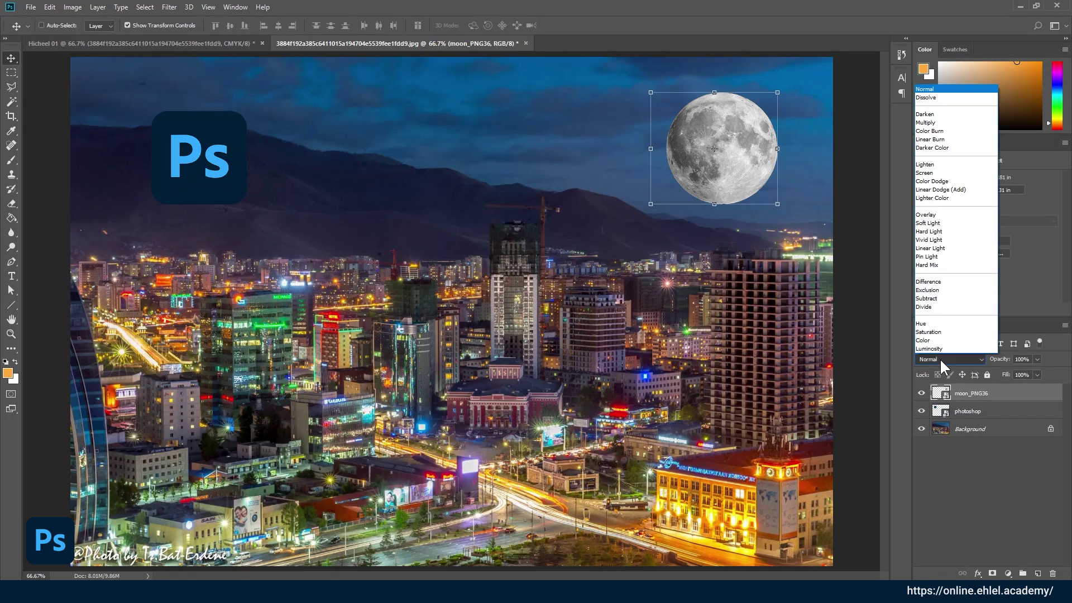
{"action": "left_click", "coordinate": [939, 174]}
{"action": "left_click_drag", "start_coordinate": [761, 189], "coordinate": [745, 175]}
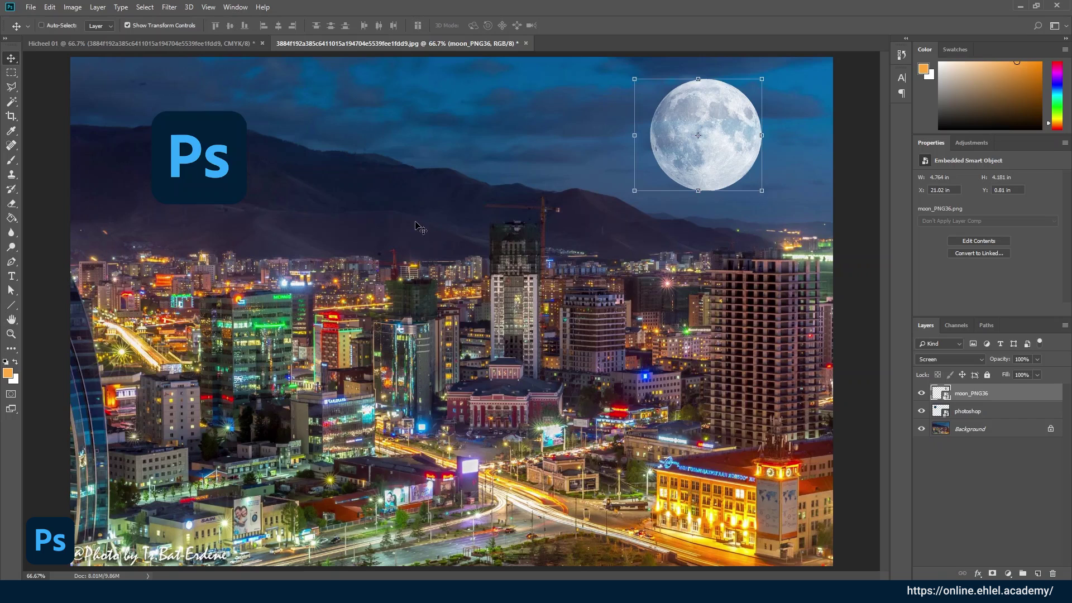
{"action": "left_click", "coordinate": [971, 412]}
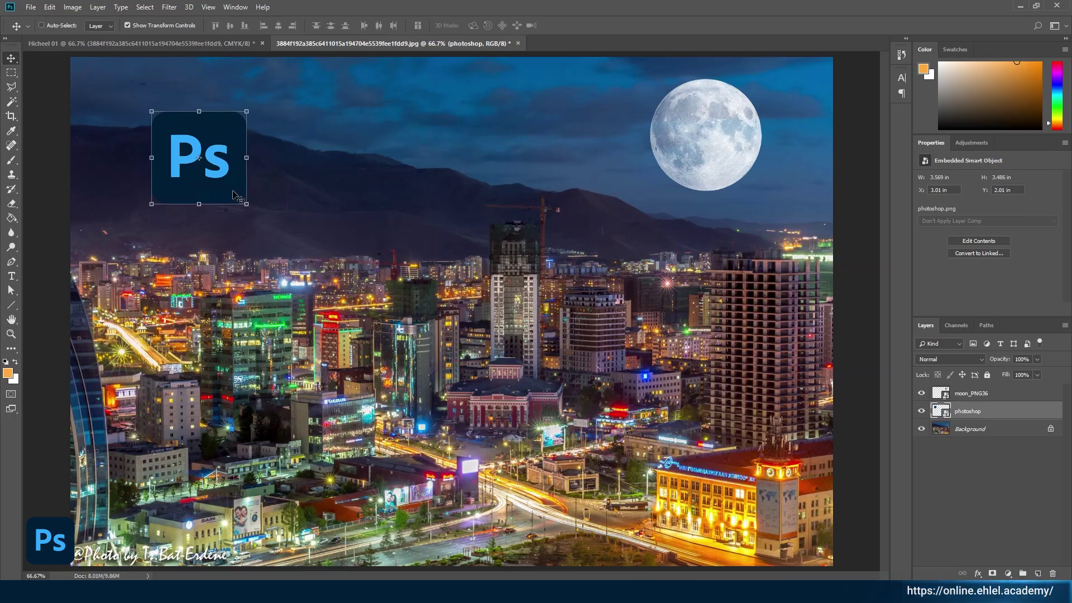
- Shrink the Ps logo to a small size and bring it up beneath the moon
{"action": "left_click_drag", "start_coordinate": [281, 225], "coordinate": [765, 499]}
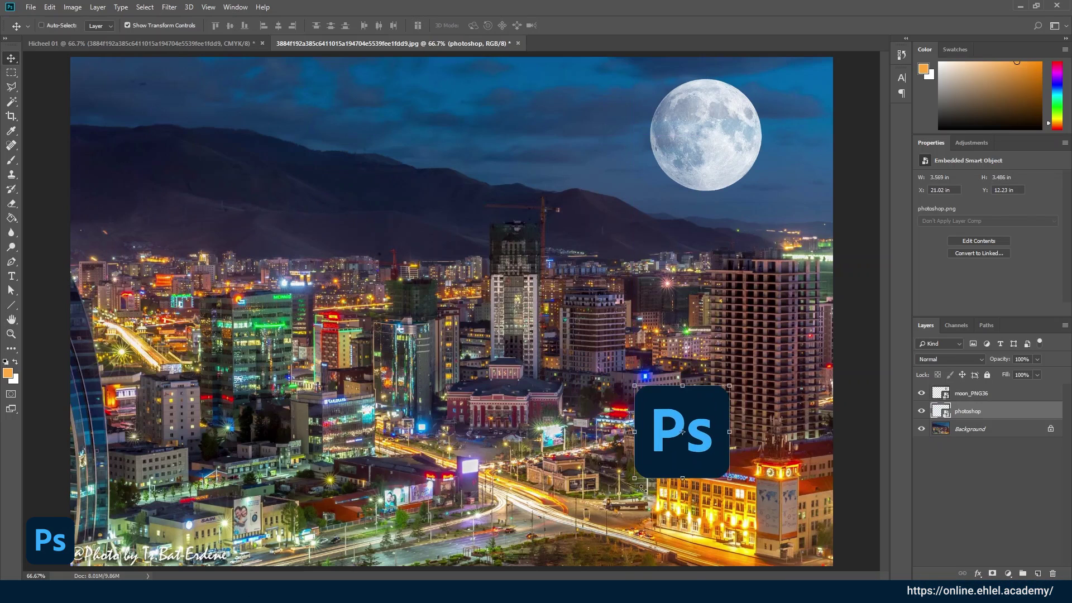
{"action": "left_click_drag", "start_coordinate": [633, 478], "coordinate": [696, 417]}
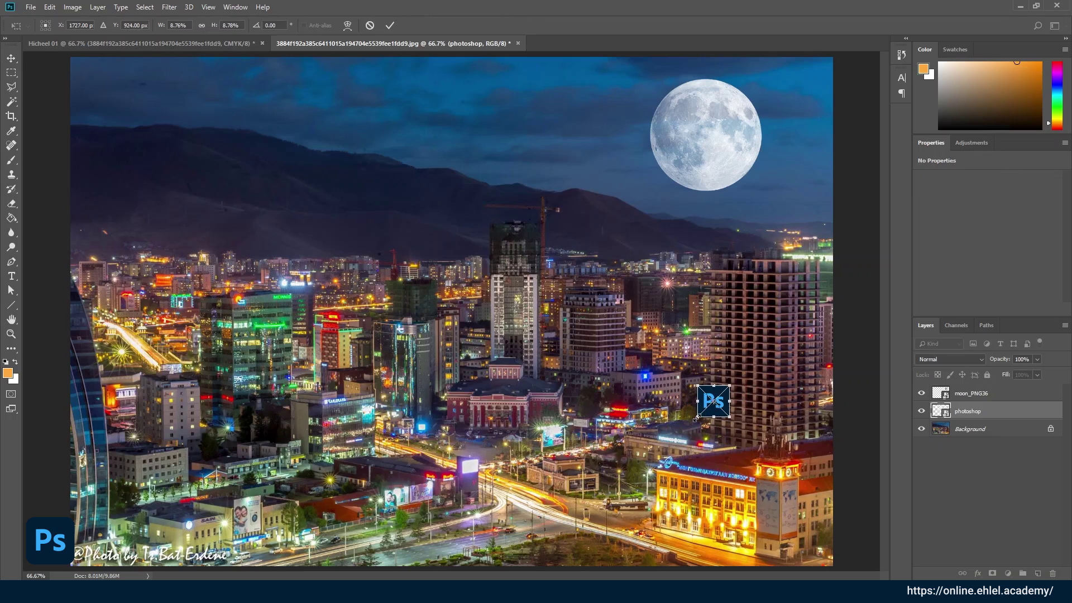
{"action": "key", "text": "Return"}
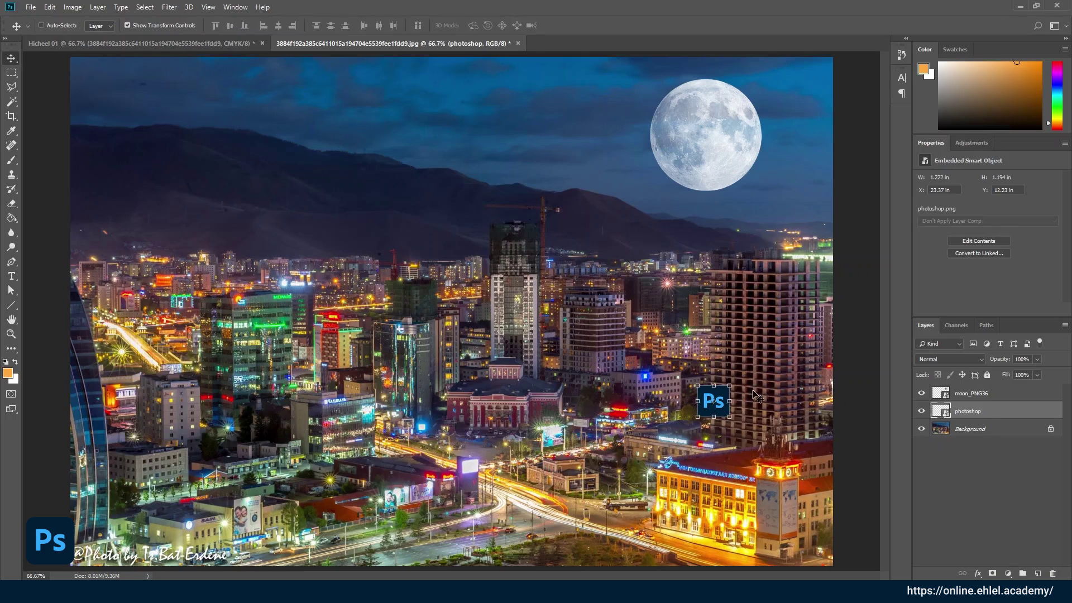
{"action": "left_click_drag", "start_coordinate": [748, 377], "coordinate": [744, 127]}
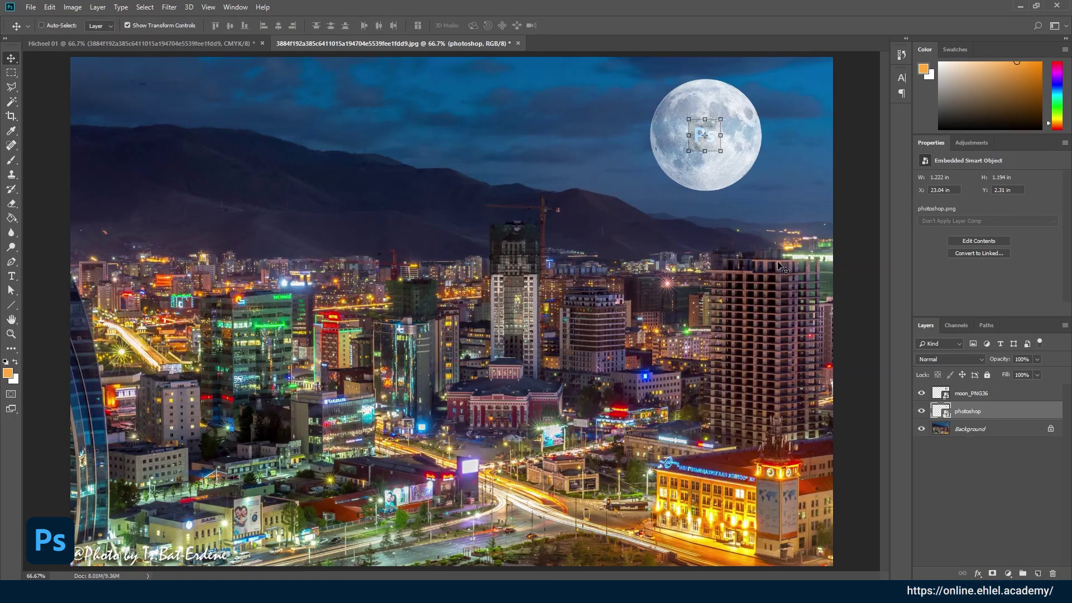
- Enlarge the Ps logo with Ctrl+T and centre it on the moon
{"action": "key", "text": "ctrl+t"}
{"action": "left_click_drag", "start_coordinate": [720, 150], "coordinate": [738, 168]}
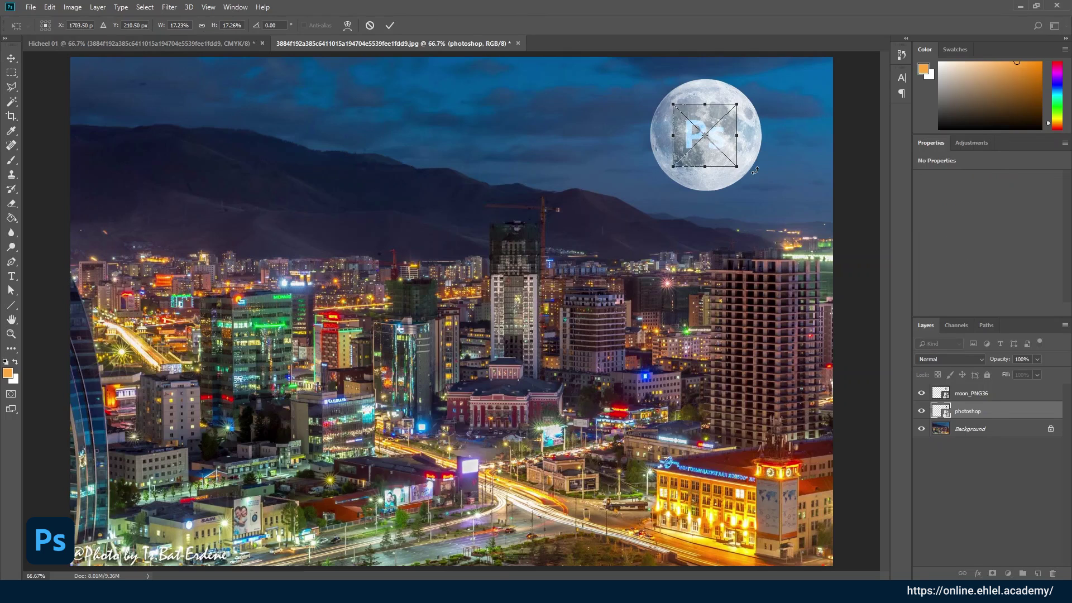
{"action": "key", "text": "Return"}
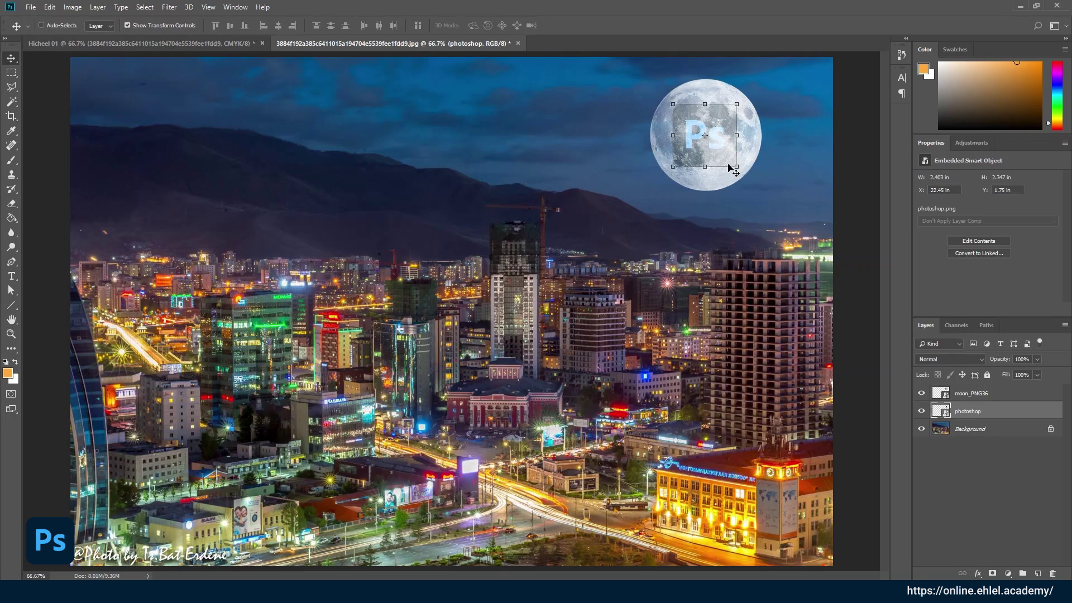
{"action": "left_click_drag", "start_coordinate": [727, 169], "coordinate": [573, 169]}
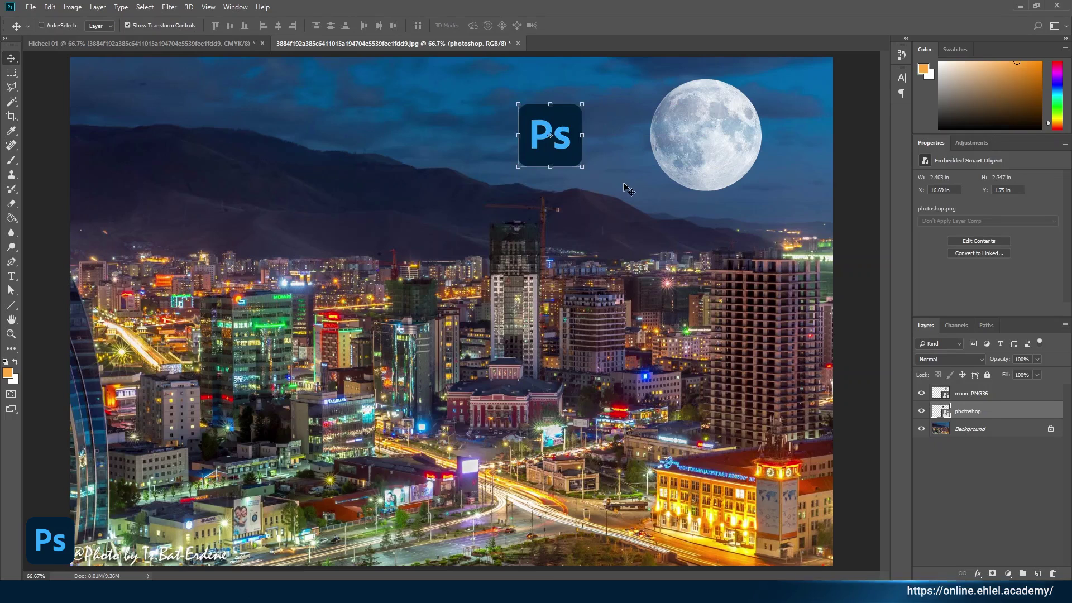
{"action": "left_click_drag", "start_coordinate": [572, 144], "coordinate": [720, 141]}
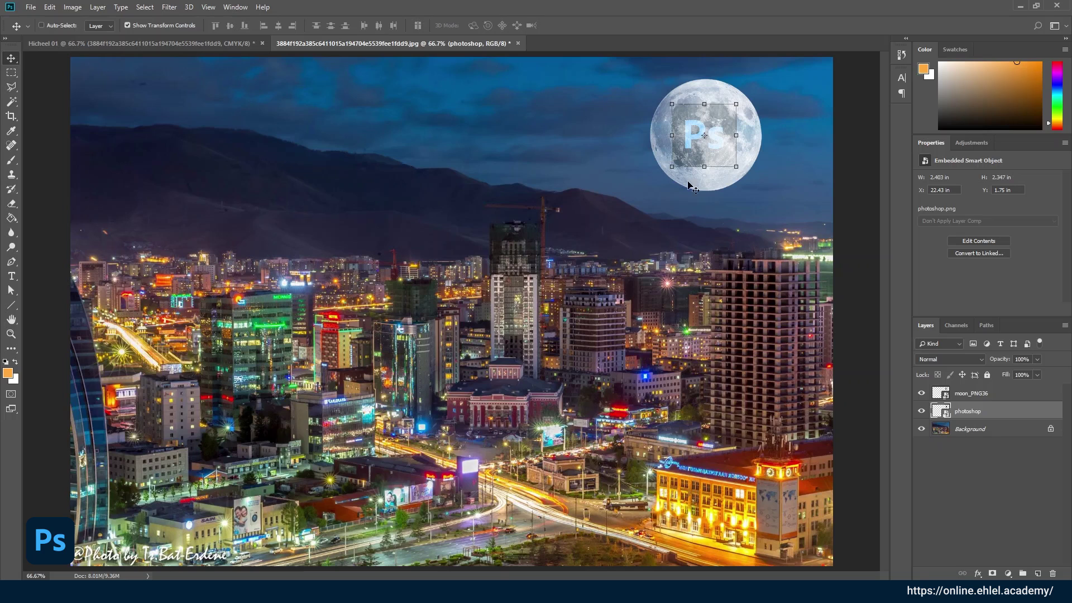
{"action": "left_click_drag", "start_coordinate": [702, 138], "coordinate": [711, 150]}
- Stack the photoshop layer above moon_PNG36 in the Layers panel
{"action": "left_click_drag", "start_coordinate": [972, 414], "coordinate": [993, 395]}
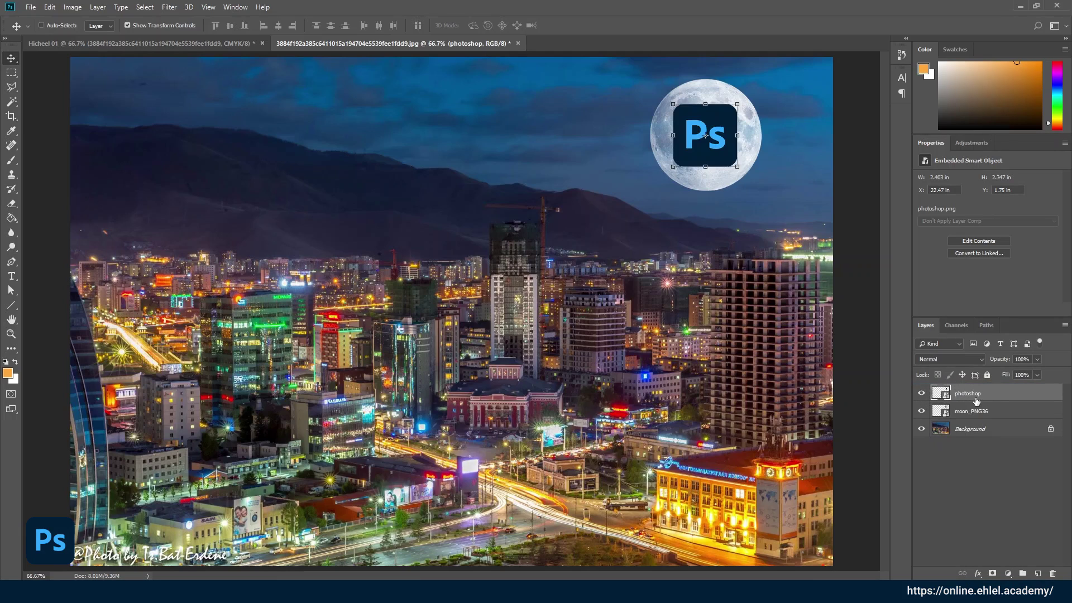
{"action": "key", "text": "ctrl+z"}
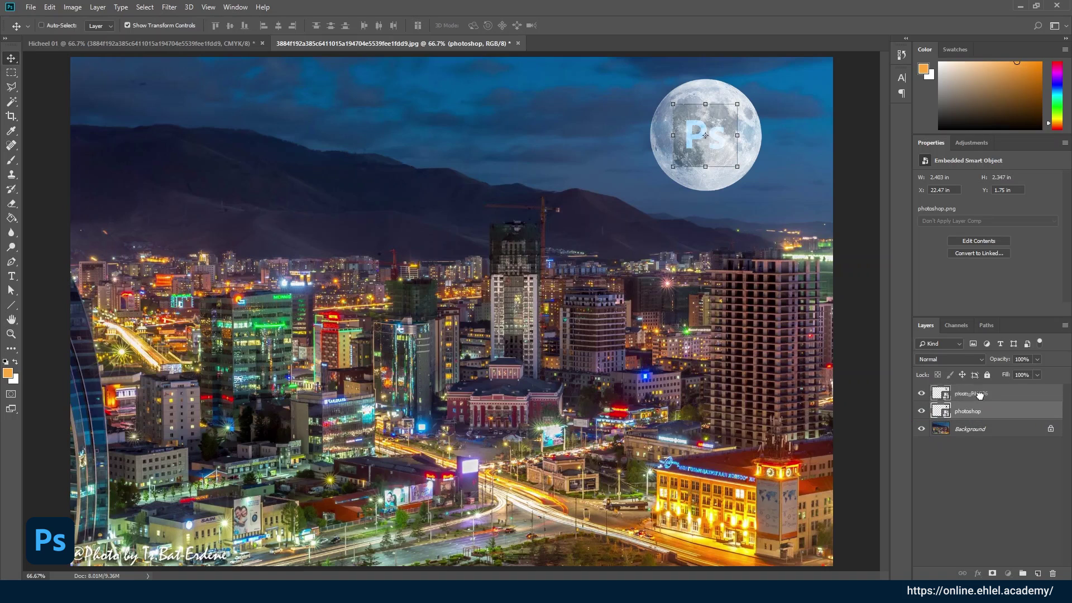
{"action": "key", "text": "ctrl+shift+z"}
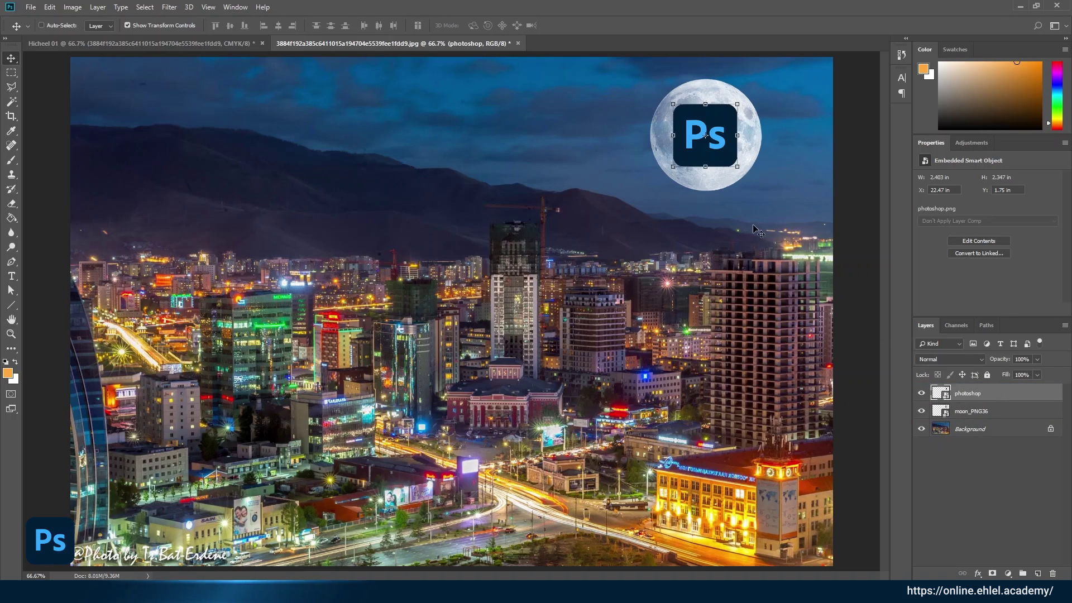
{"action": "left_click_drag", "start_coordinate": [960, 394], "coordinate": [1000, 420]}
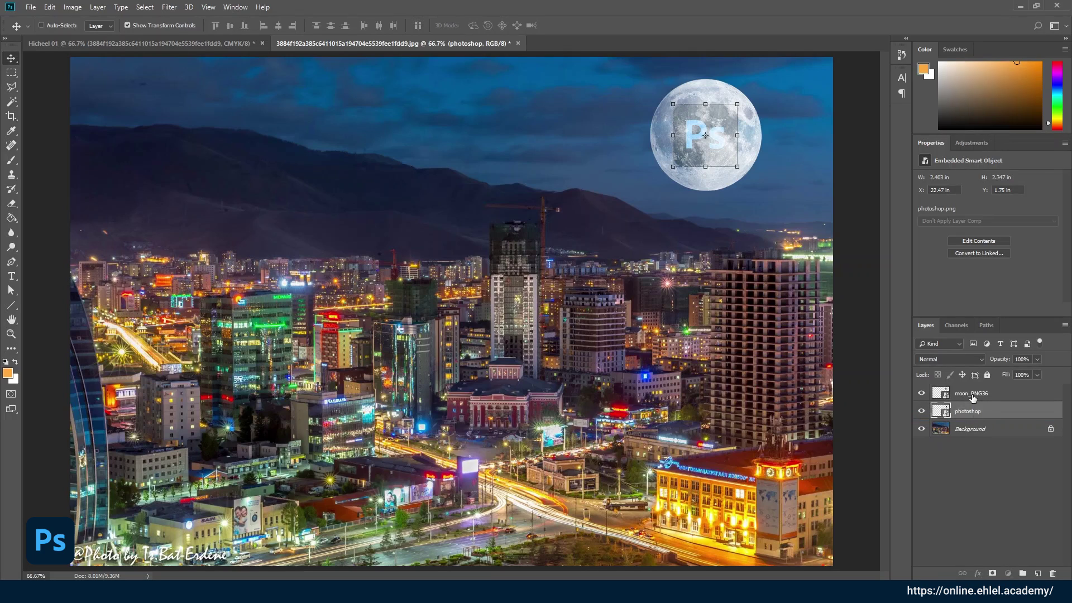
{"action": "left_click_drag", "start_coordinate": [971, 397], "coordinate": [974, 418]}
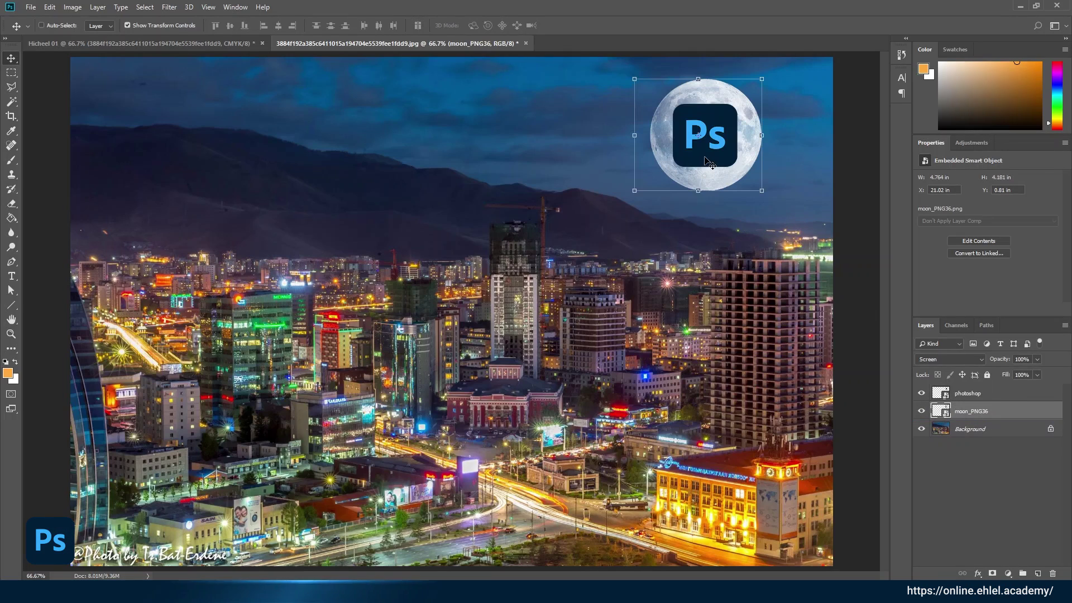
- Drag the logo left across the canvas and reselect the photoshop layer
{"action": "left_click_drag", "start_coordinate": [708, 162], "coordinate": [222, 162]}
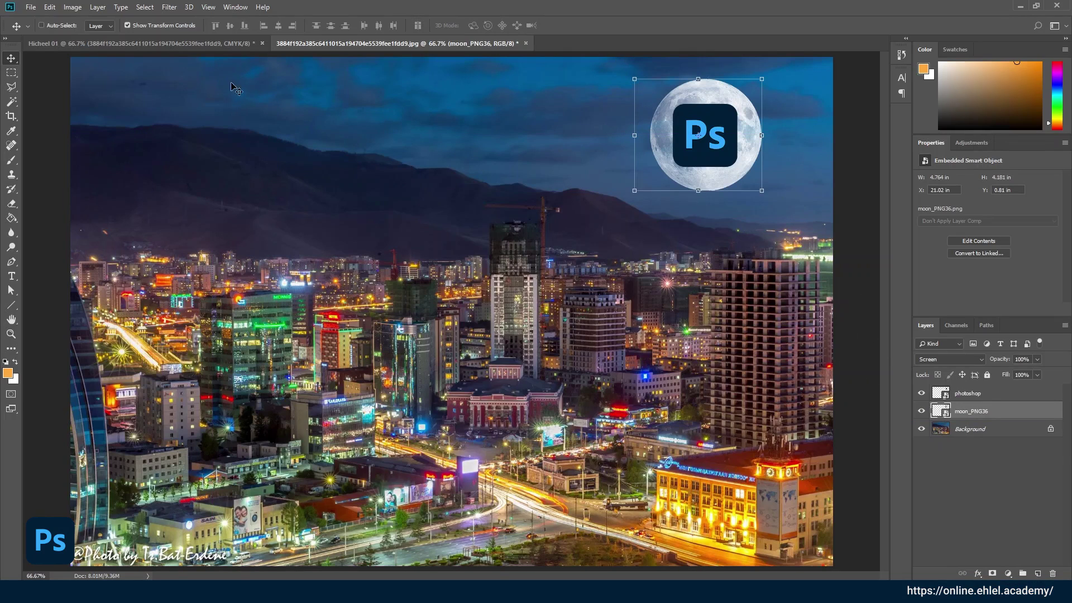
{"action": "left_click", "coordinate": [33, 8]}
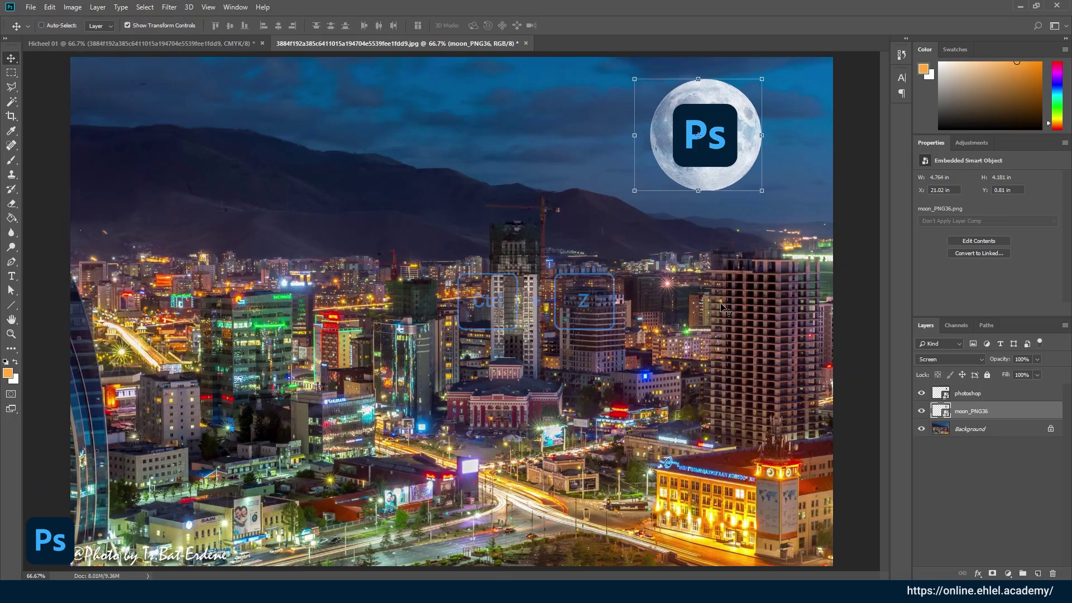
{"action": "left_click", "coordinate": [968, 393]}
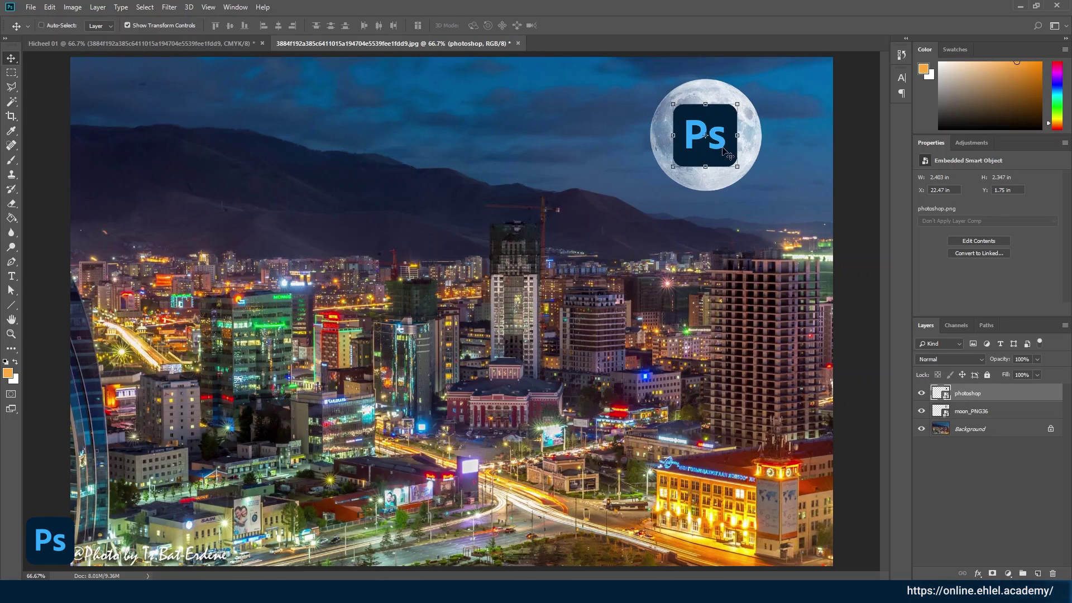
- Move the Ps logo back to the top-left corner and open the File menu
{"action": "left_click_drag", "start_coordinate": [654, 150], "coordinate": [107, 150]}
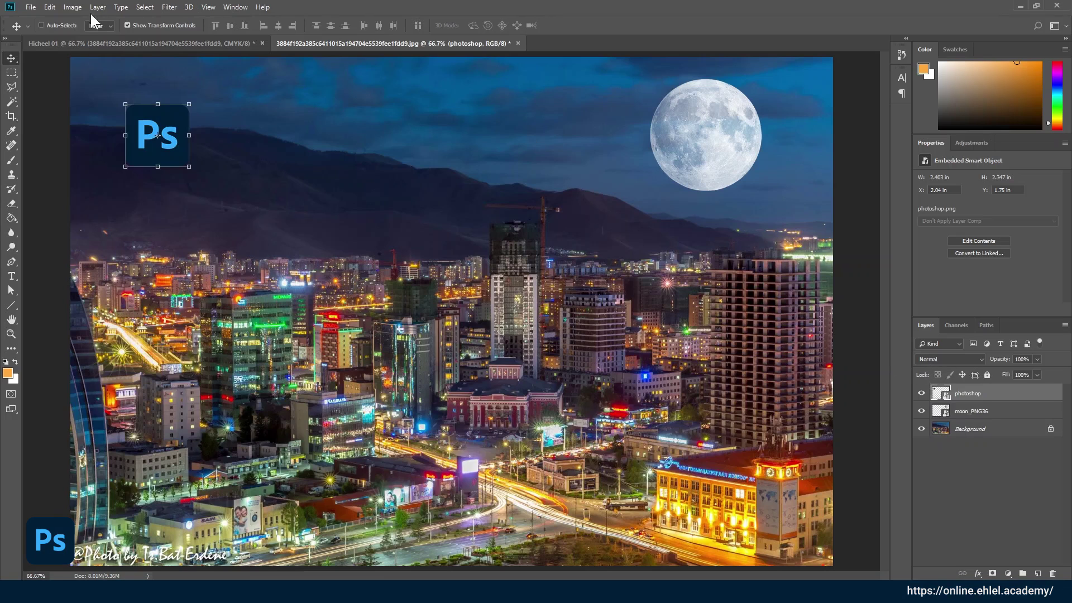
{"action": "left_click", "coordinate": [32, 7]}
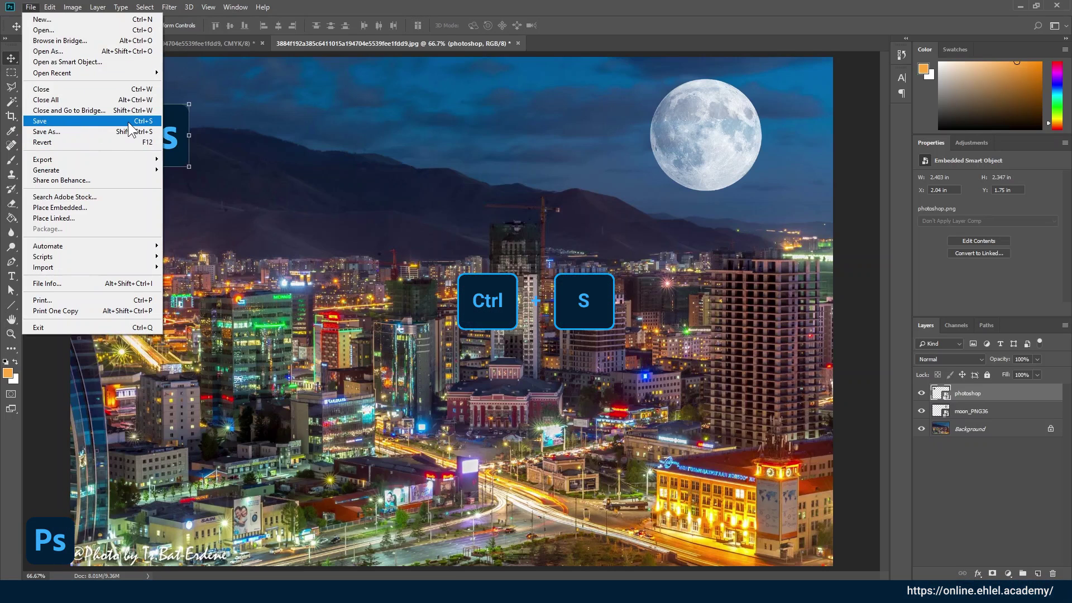
- Save to the Photoshop Хичээл folder under the file name Hicheel 01
{"action": "left_click", "coordinate": [101, 122]}
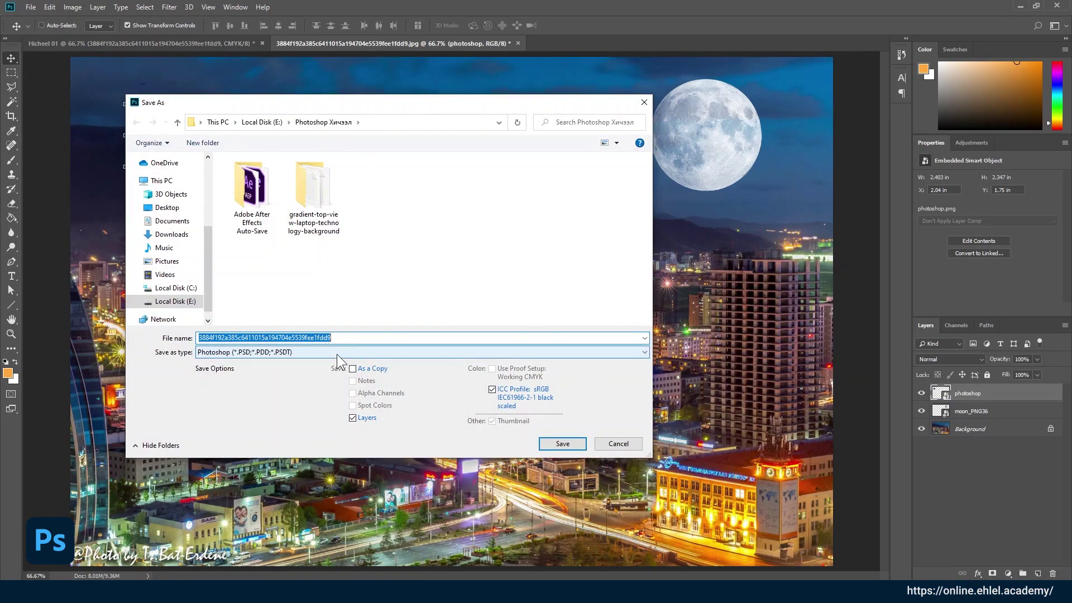
{"action": "left_click_drag", "start_coordinate": [333, 102], "coordinate": [343, 46]}
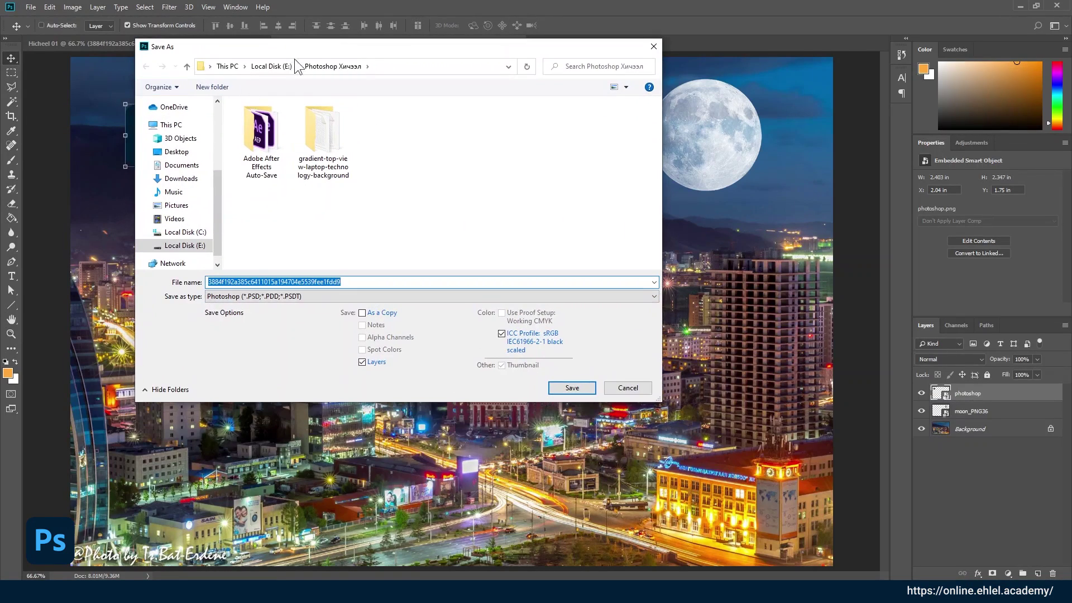
{"action": "scroll", "coordinate": [215, 190], "scroll_direction": "up", "scroll_amount": 1}
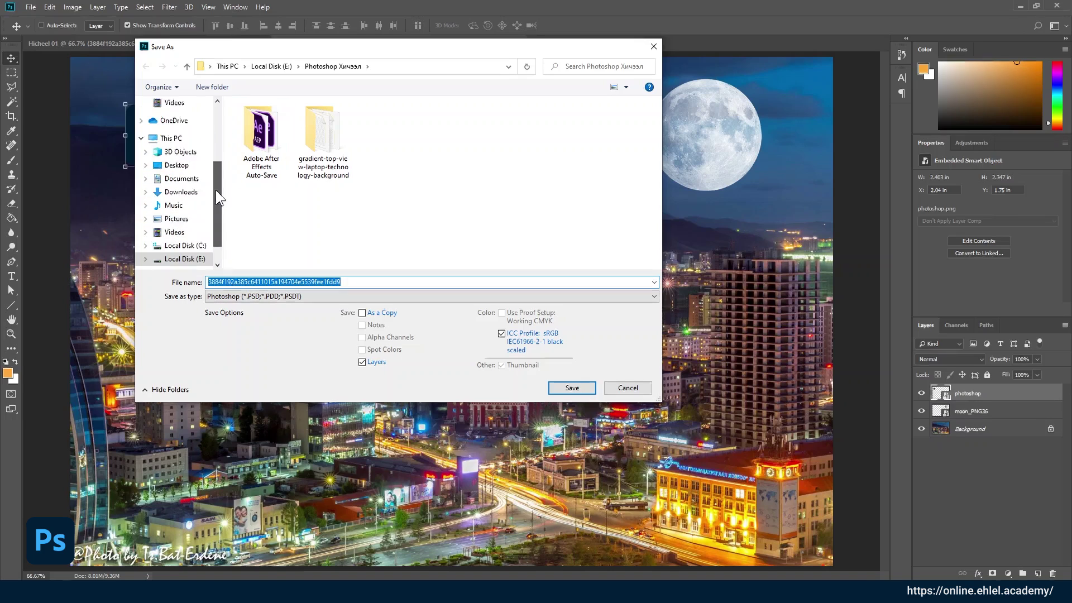
{"action": "left_click_drag", "start_coordinate": [215, 190], "coordinate": [214, 151]}
{"action": "left_click", "coordinate": [195, 161]}
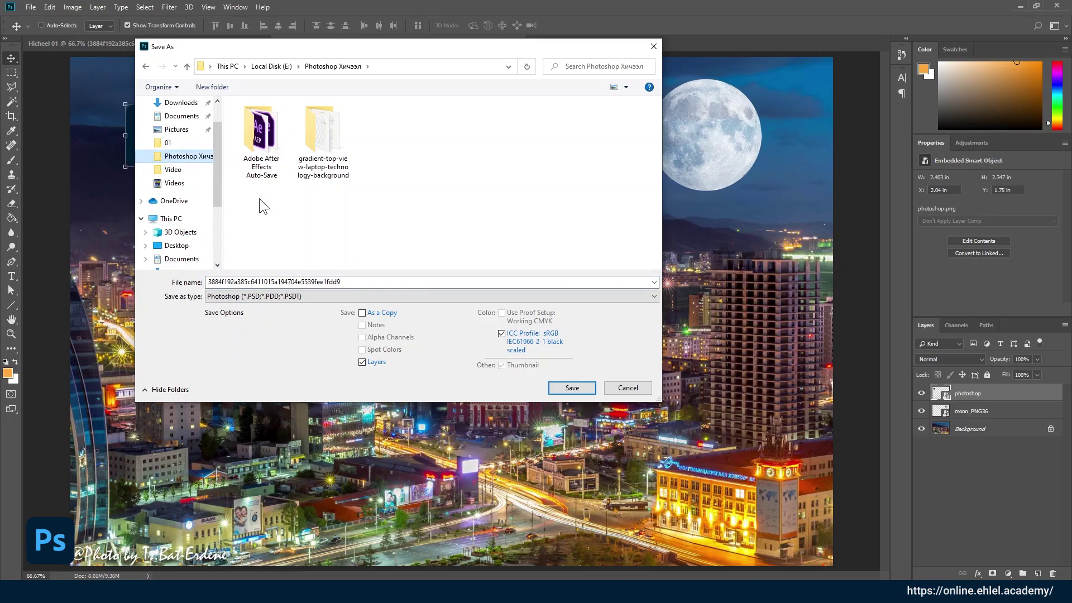
{"action": "double_click", "coordinate": [365, 282]}
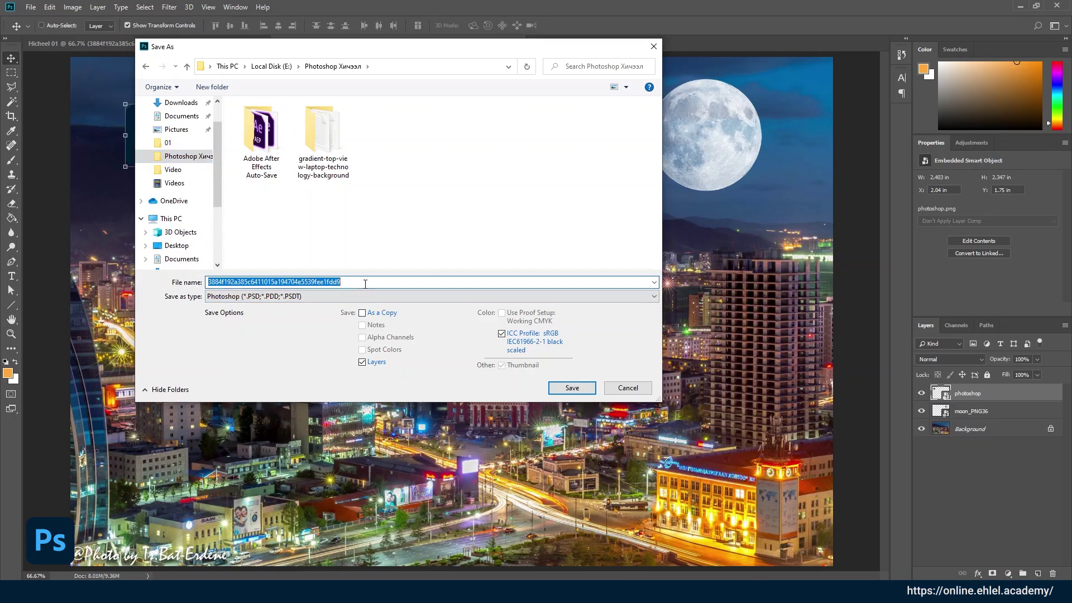
{"action": "type", "text": "Hicheel 01"}
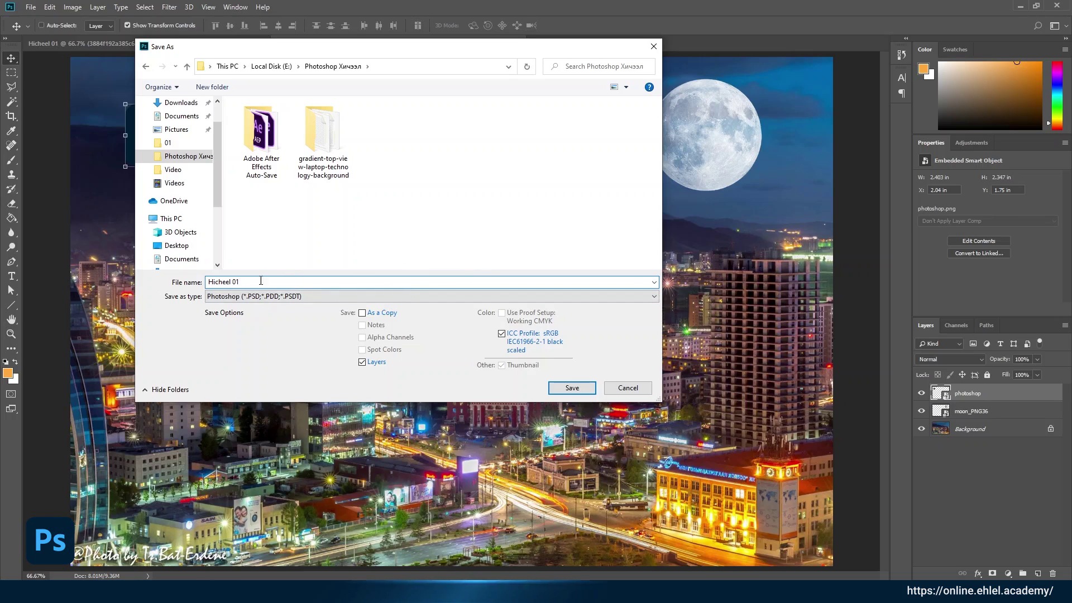
- Change the Save as type to JPEG (*.JPG;*.JPEG;*.JPE)
{"action": "left_click", "coordinate": [275, 306]}
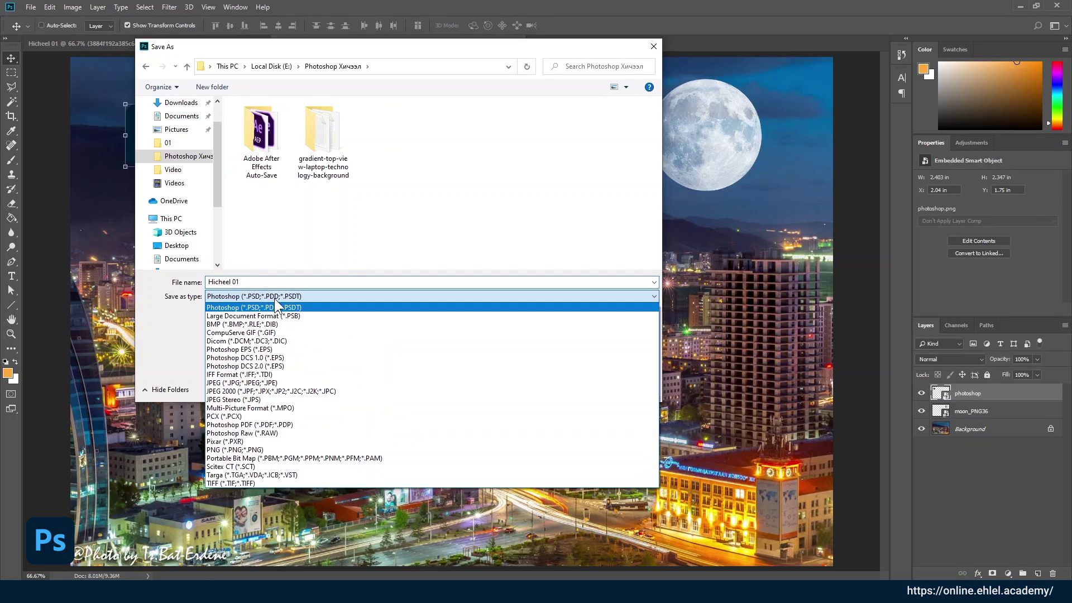
{"action": "left_click", "coordinate": [274, 300]}
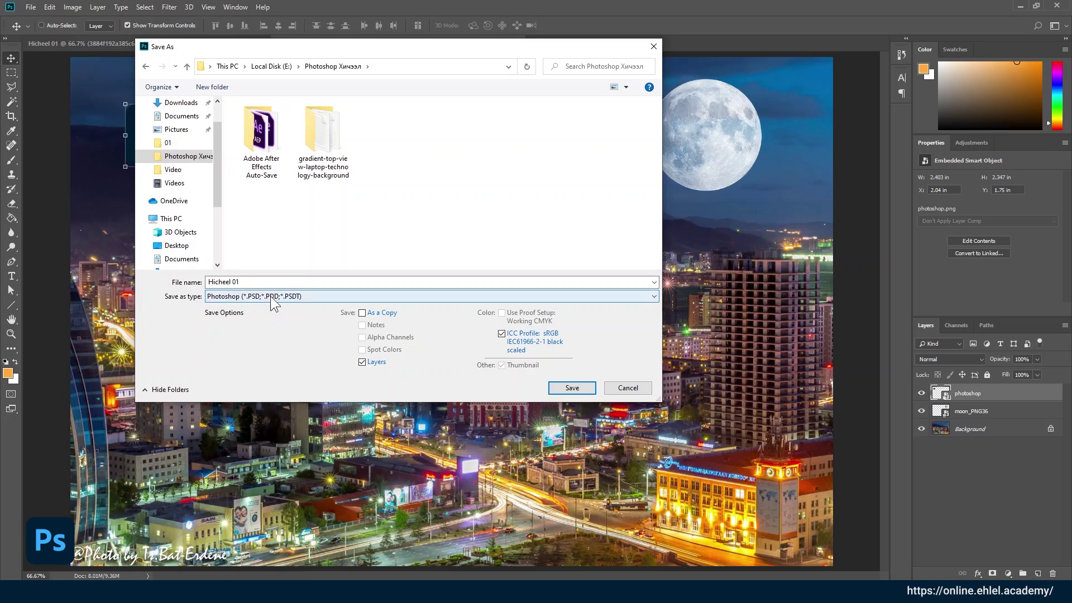
{"action": "left_click", "coordinate": [288, 281]}
{"action": "left_click", "coordinate": [282, 296]}
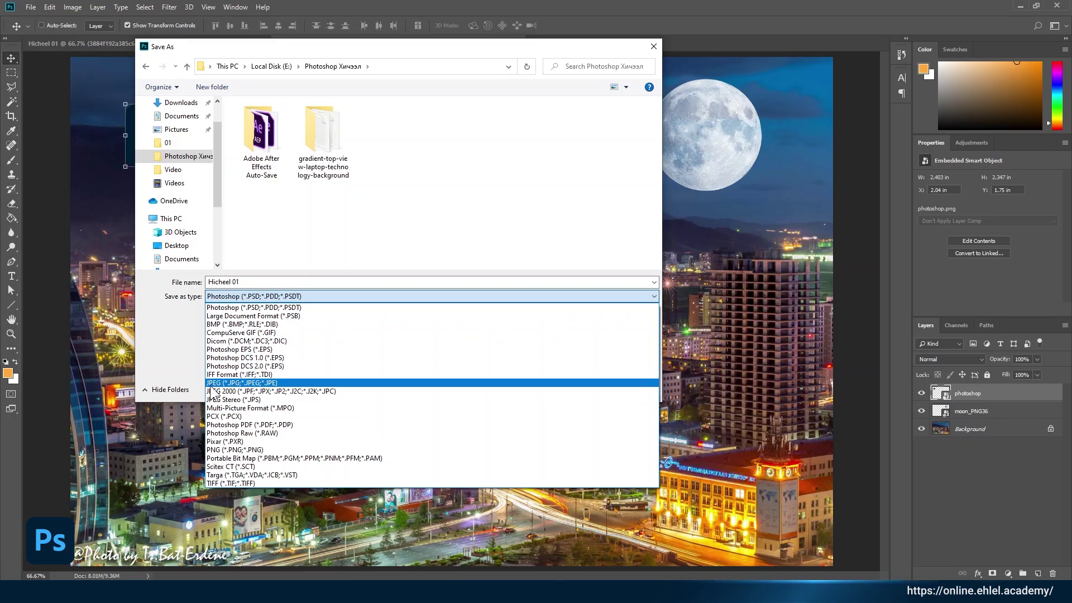
{"action": "left_click", "coordinate": [256, 382]}
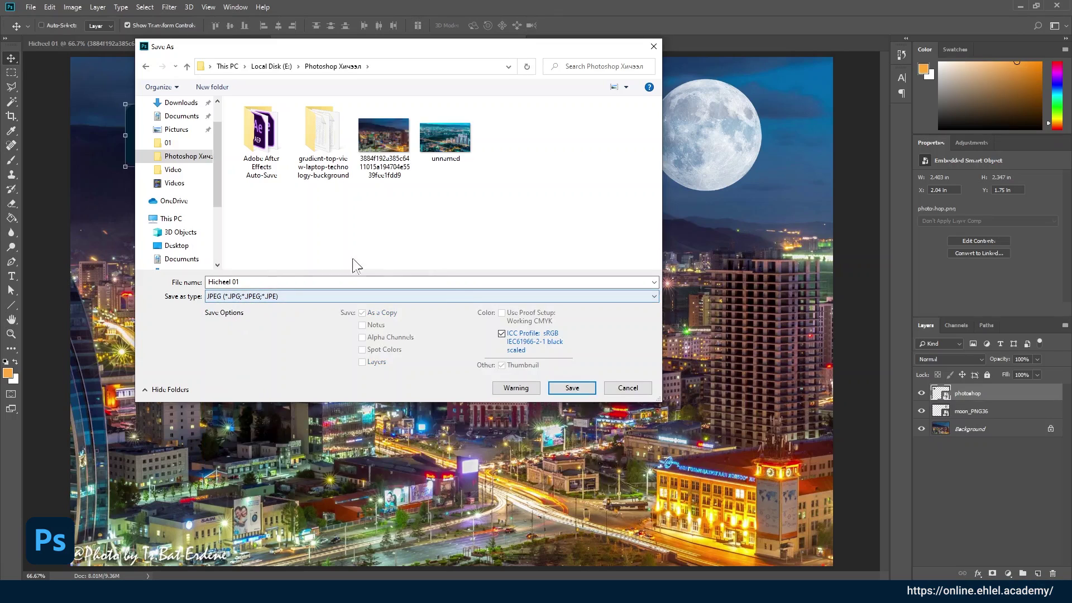
{"action": "left_click", "coordinate": [245, 282]}
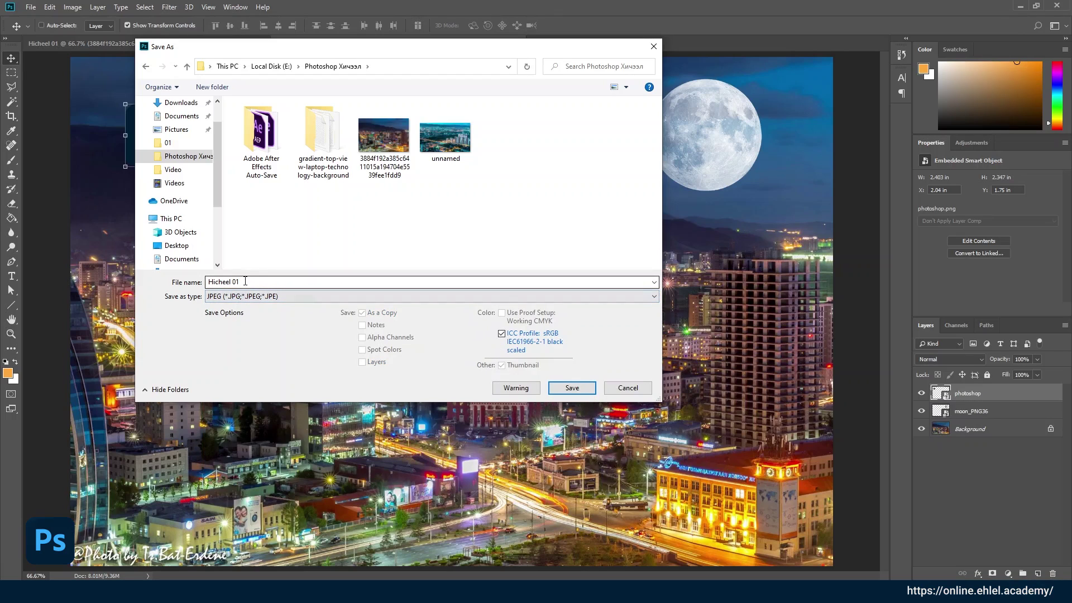
- Save, then in JPEG Options try the Maximum and Low presets, dropping quality to 0
{"action": "left_click", "coordinate": [573, 387]}
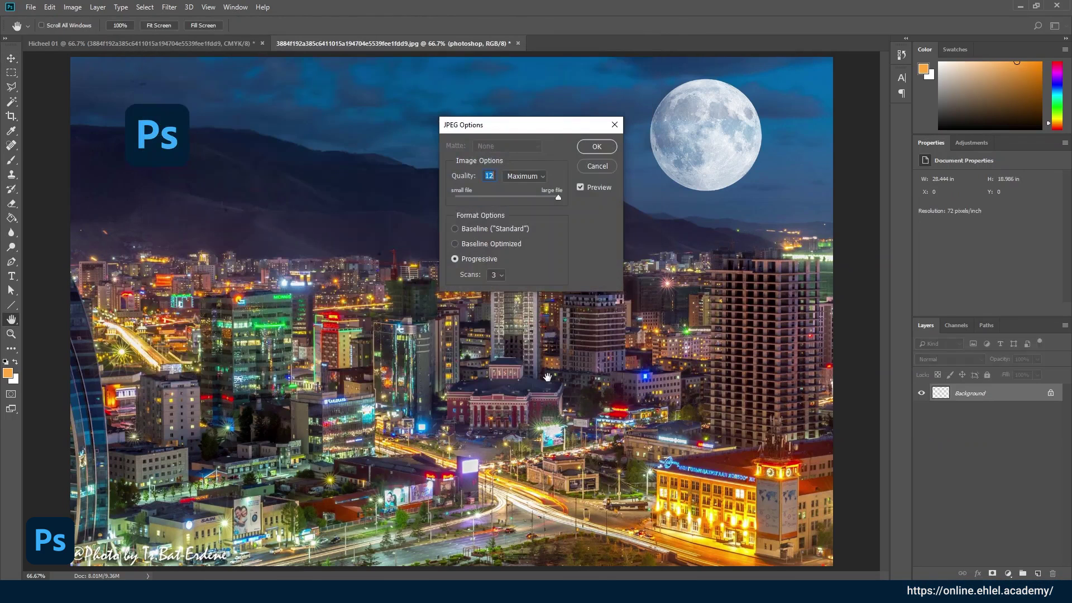
{"action": "left_click_drag", "start_coordinate": [527, 125], "coordinate": [380, 164]}
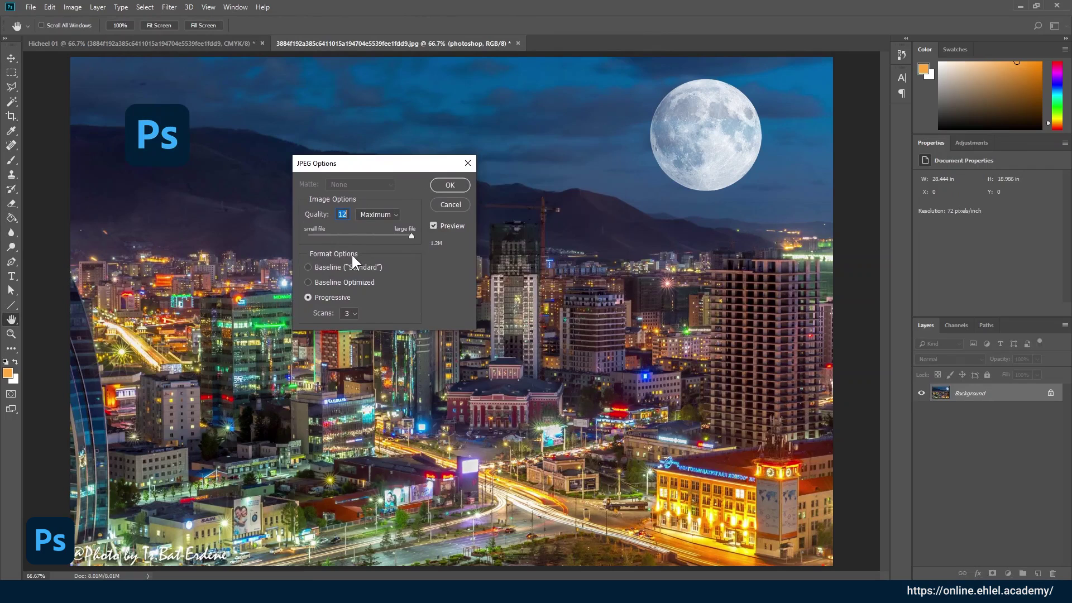
{"action": "left_click", "coordinate": [382, 215]}
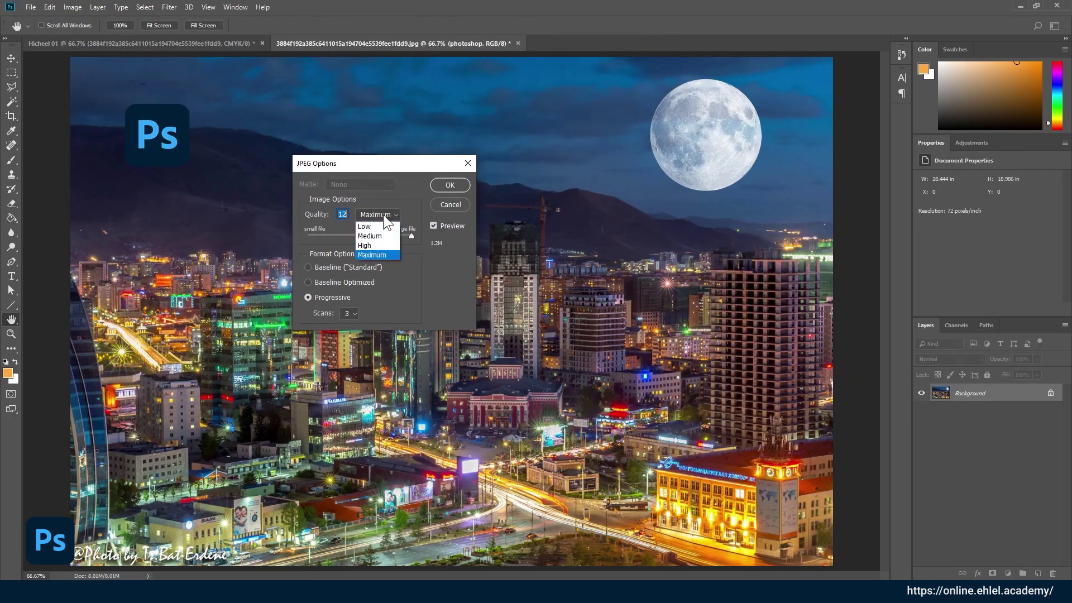
{"action": "left_click", "coordinate": [372, 254]}
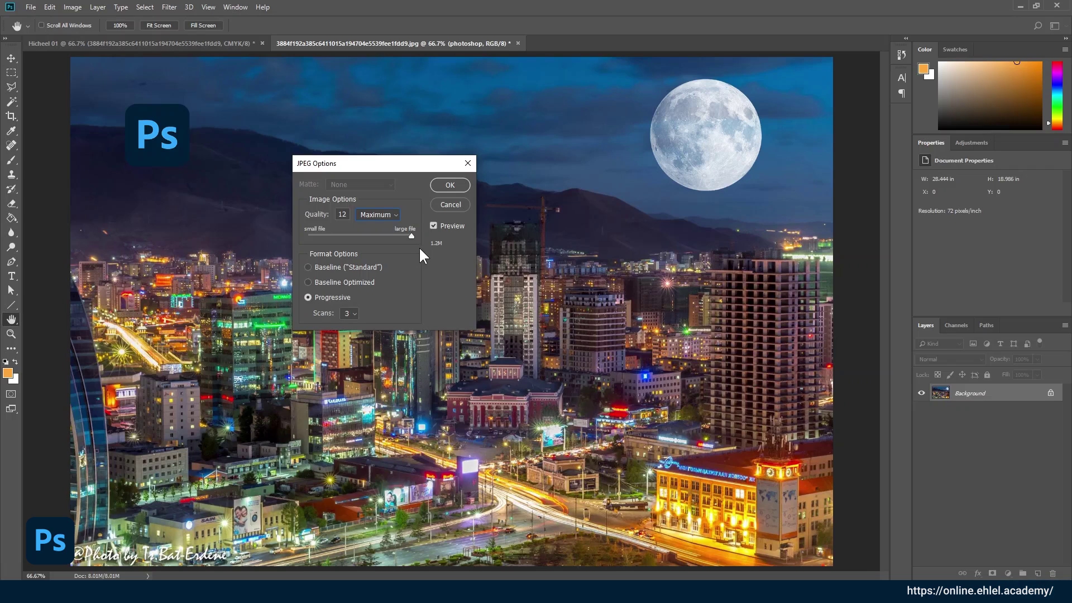
{"action": "left_click_drag", "start_coordinate": [379, 163], "coordinate": [328, 181]}
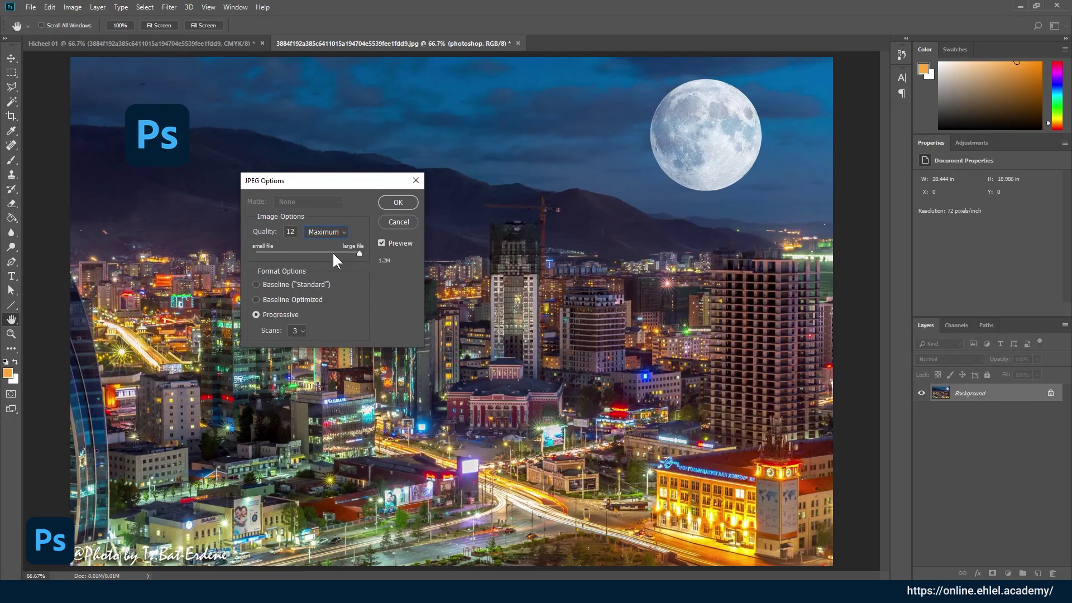
{"action": "left_click", "coordinate": [360, 252]}
{"action": "left_click", "coordinate": [333, 232]}
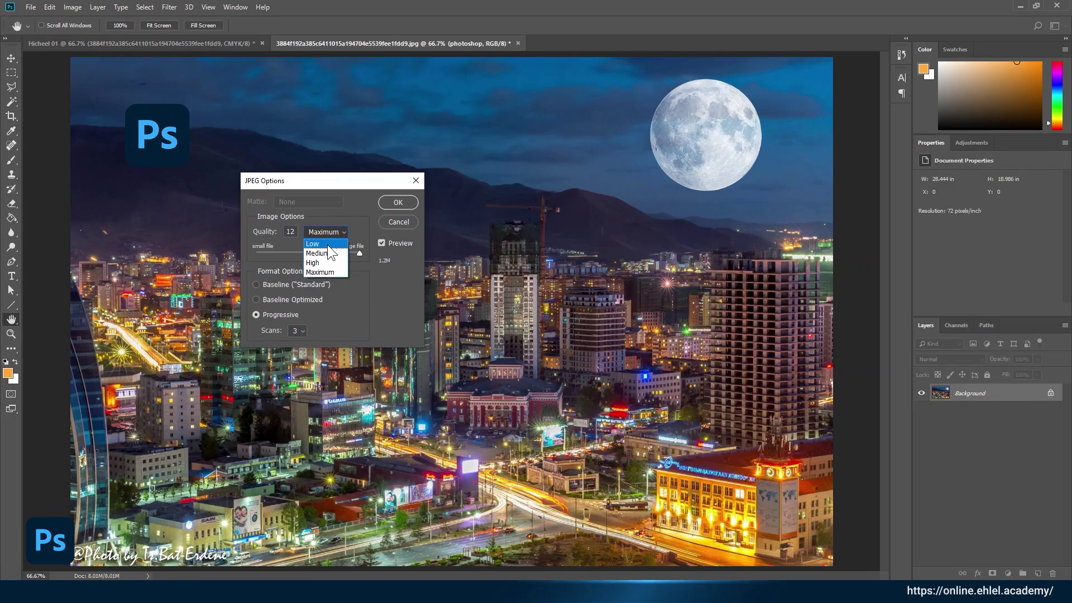
{"action": "left_click", "coordinate": [328, 245]}
{"action": "left_click_drag", "start_coordinate": [267, 256], "coordinate": [253, 255]}
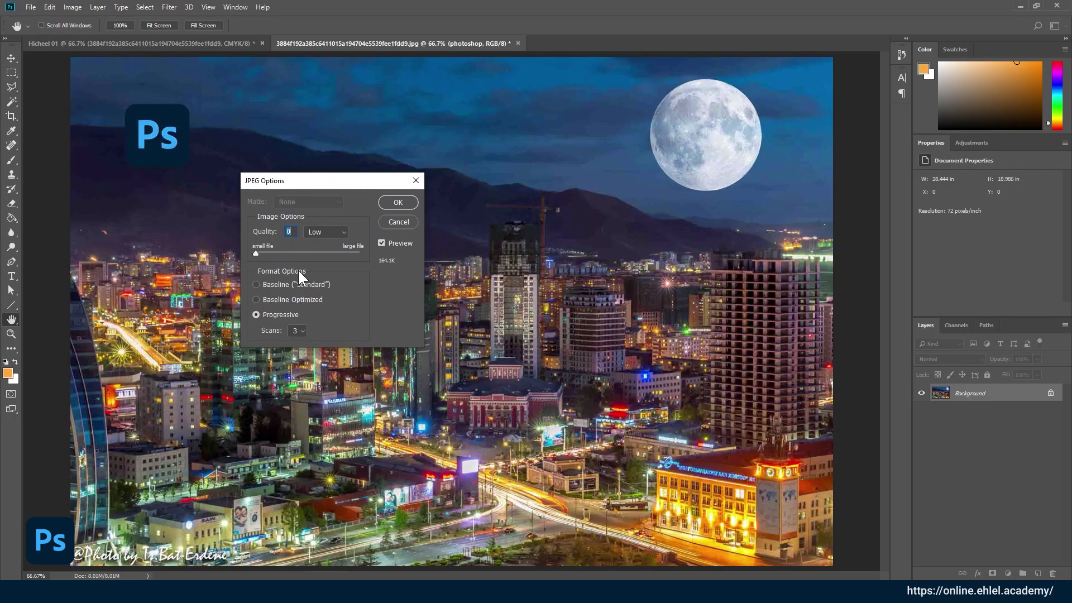
- Try quality 7 and 8, settle on 12 Maximum, and confirm the JPEG save
{"action": "left_click", "coordinate": [257, 253]}
{"action": "left_click_drag", "start_coordinate": [324, 252], "coordinate": [310, 252]}
{"action": "left_click", "coordinate": [326, 232]}
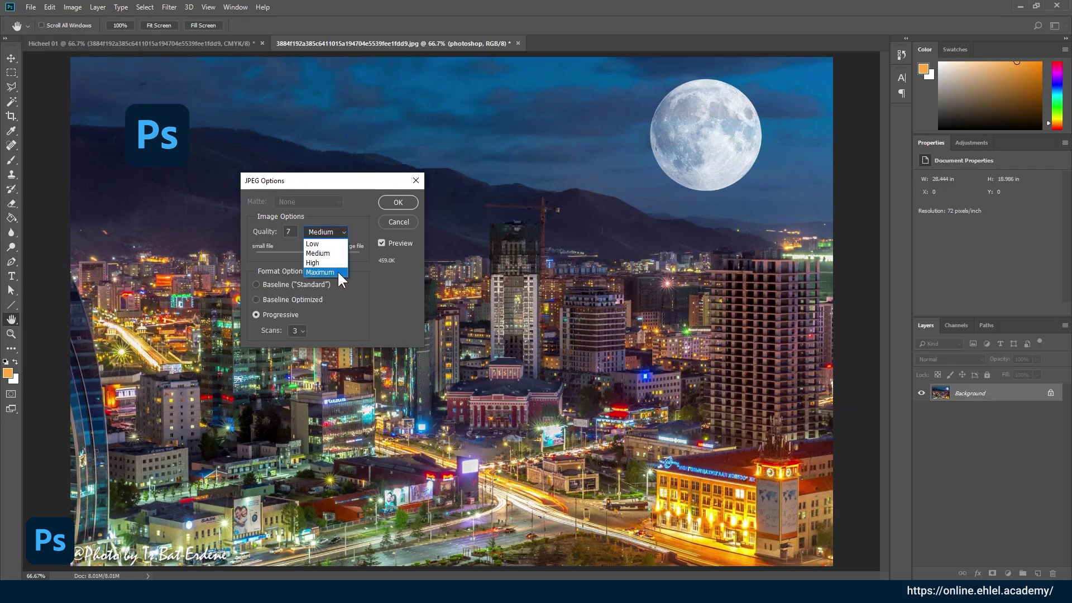
{"action": "left_click_drag", "start_coordinate": [335, 253], "coordinate": [390, 273]}
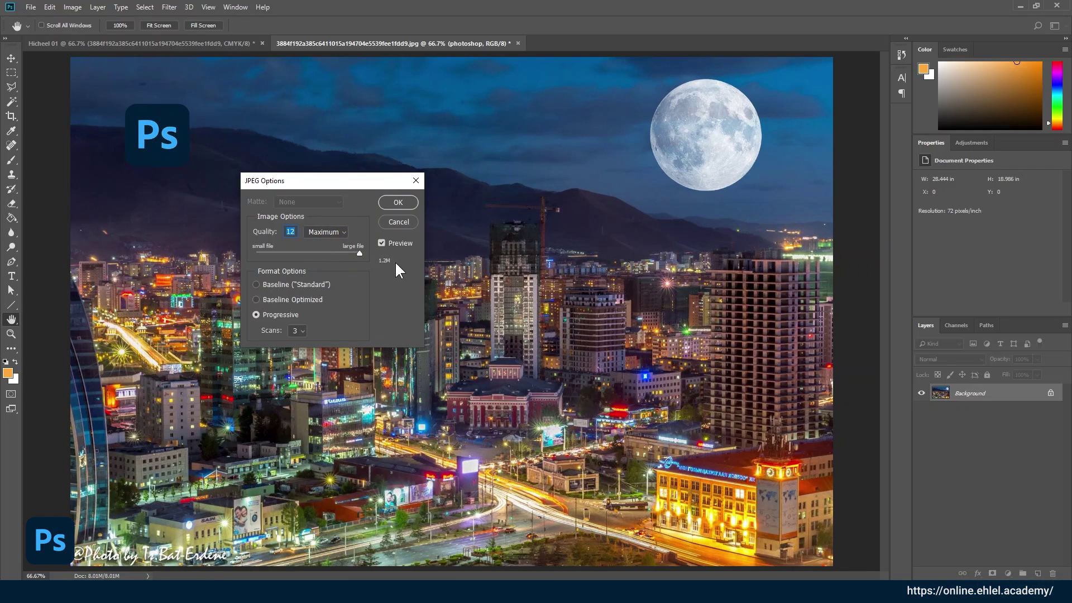
{"action": "left_click_drag", "start_coordinate": [350, 185], "coordinate": [358, 208]}
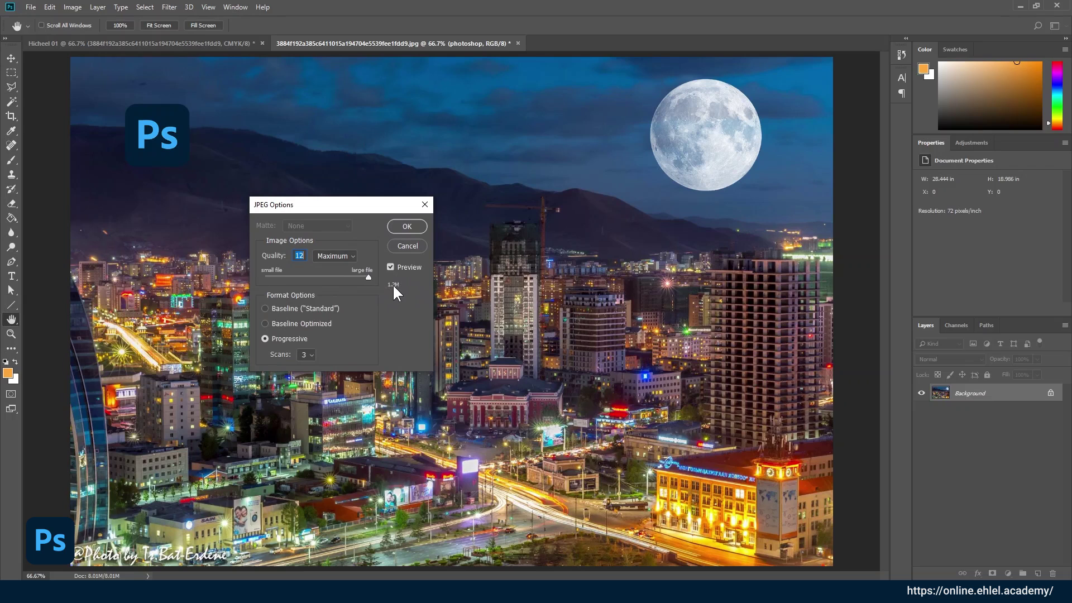
{"action": "left_click_drag", "start_coordinate": [368, 277], "coordinate": [329, 278]}
{"action": "left_click_drag", "start_coordinate": [329, 277], "coordinate": [368, 277]}
{"action": "left_click_drag", "start_coordinate": [352, 209], "coordinate": [428, 223]}
{"action": "left_click", "coordinate": [481, 244]}
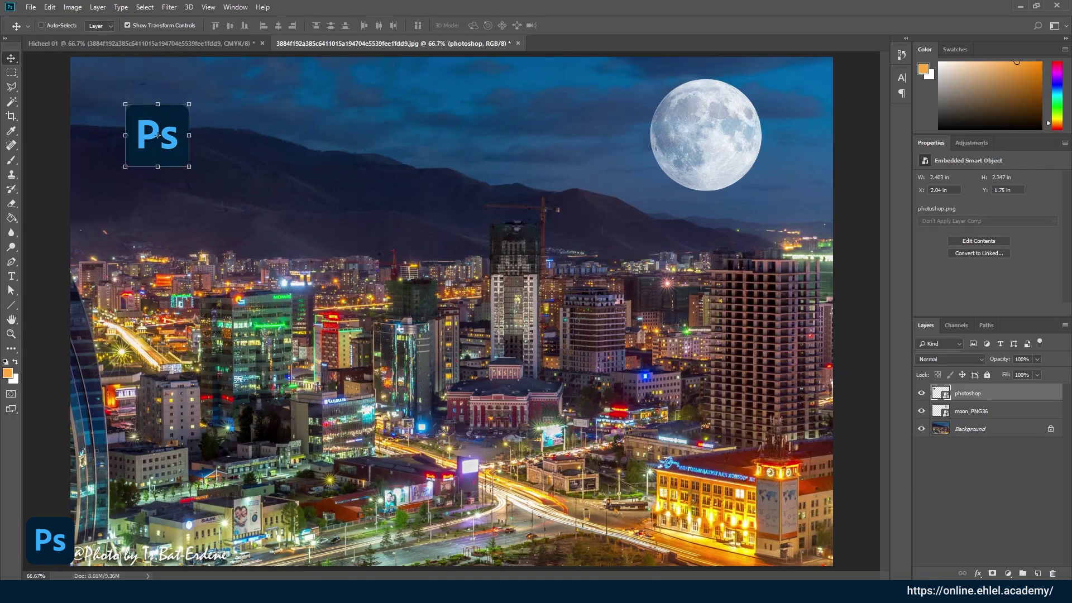
- Open File Explorer, browse to Photoshop Хичээл and select the saved Hicheel 01 image
{"action": "key", "text": "super"}
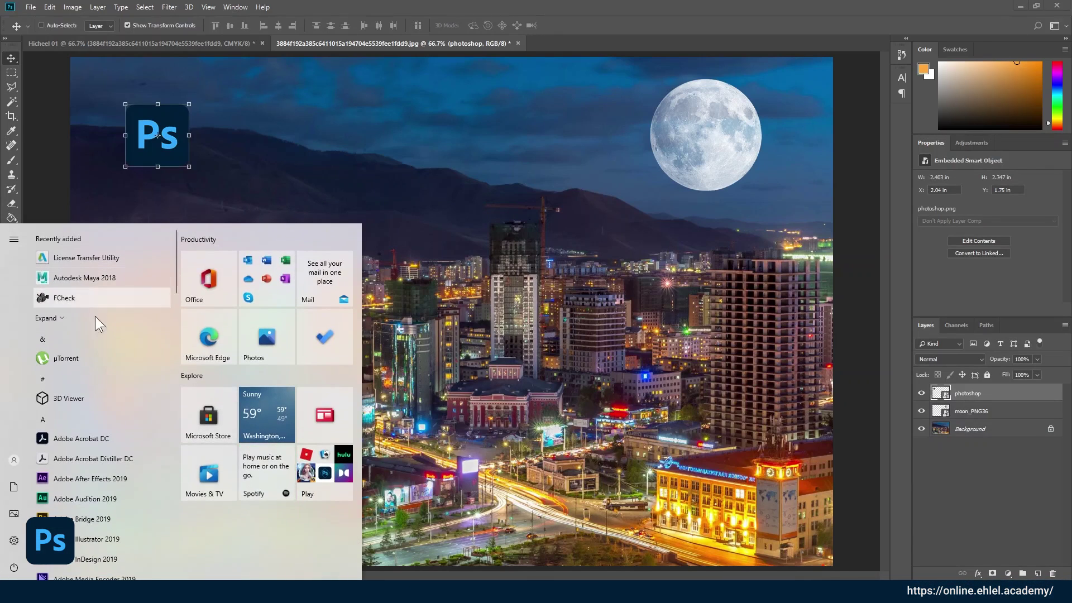
{"action": "key", "text": "Escape"}
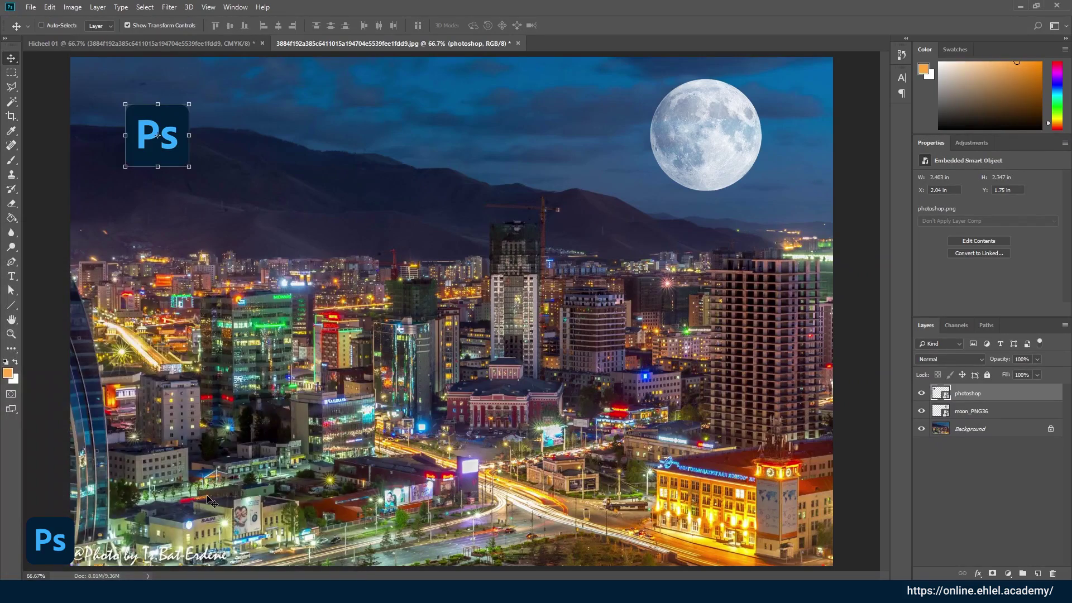
{"action": "key", "text": "super+e"}
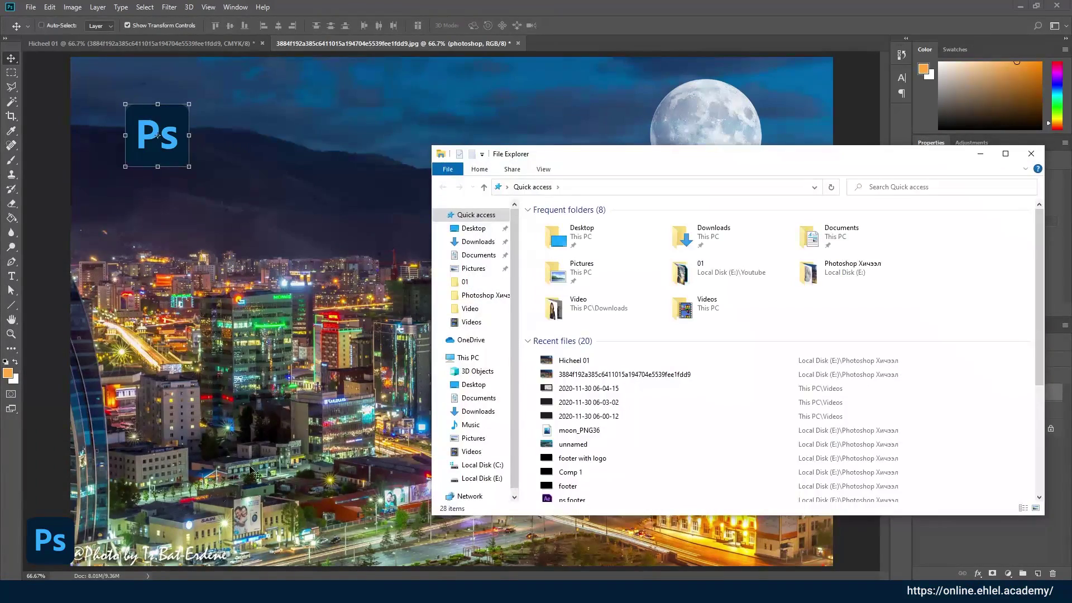
{"action": "left_click_drag", "start_coordinate": [622, 150], "coordinate": [322, 86]}
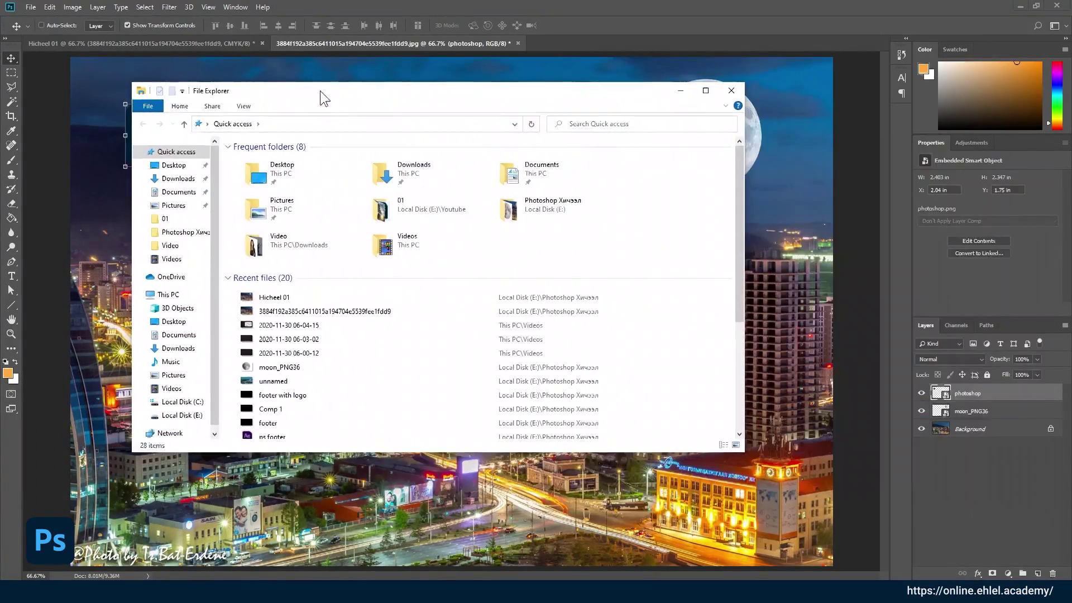
{"action": "left_click", "coordinate": [185, 232]}
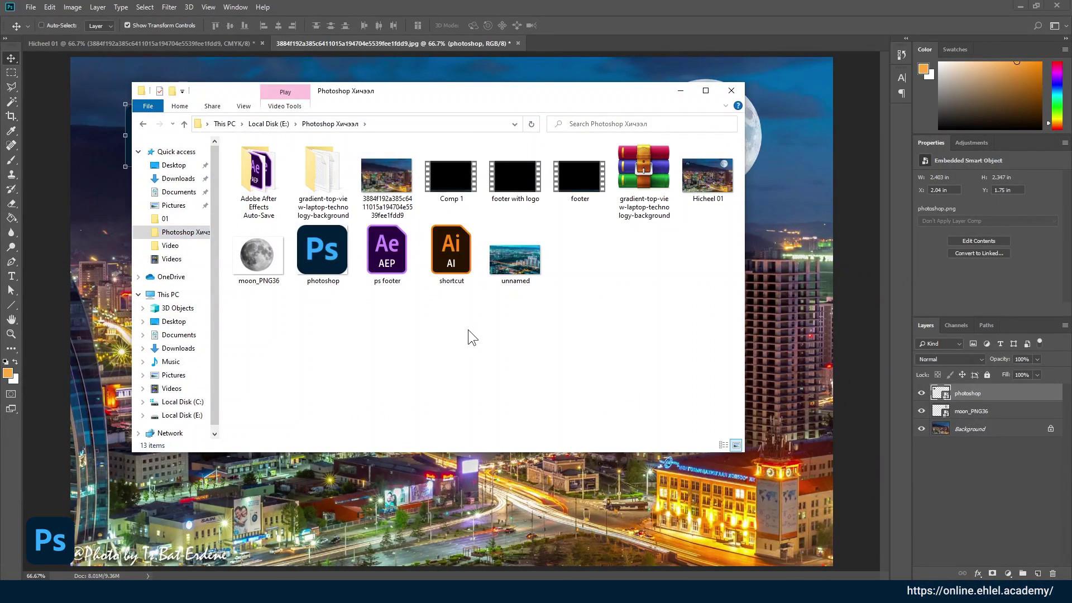
{"action": "left_click", "coordinate": [709, 174]}
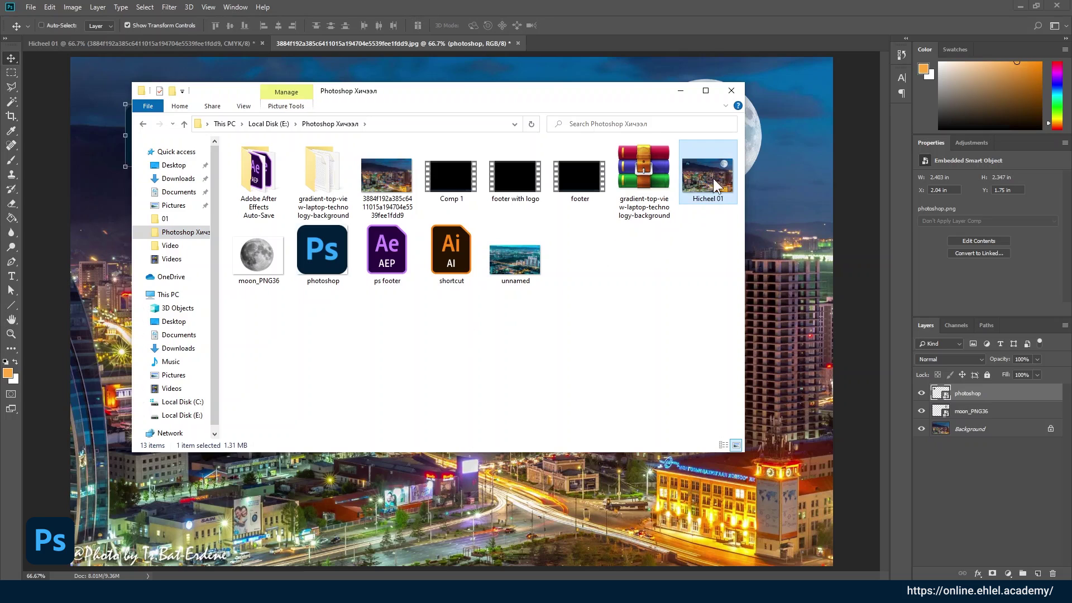
- Open the saved Hicheel 01.jpg in Windows Photos to view the final image
{"action": "double_click", "coordinate": [705, 177]}
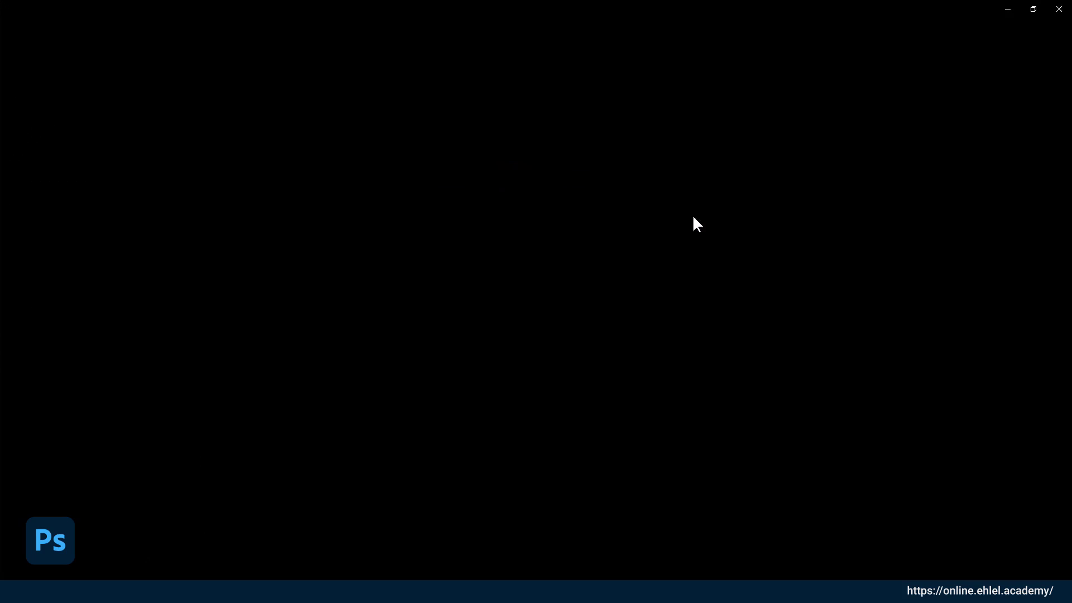